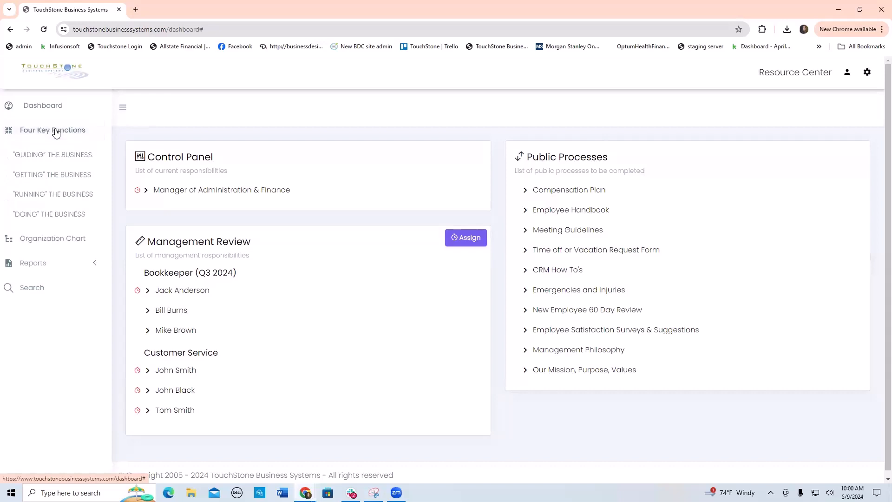
# Open the Customer Complaints process in the "DOING" The Business function and review its list of process tools.
pyautogui.click(54, 216)
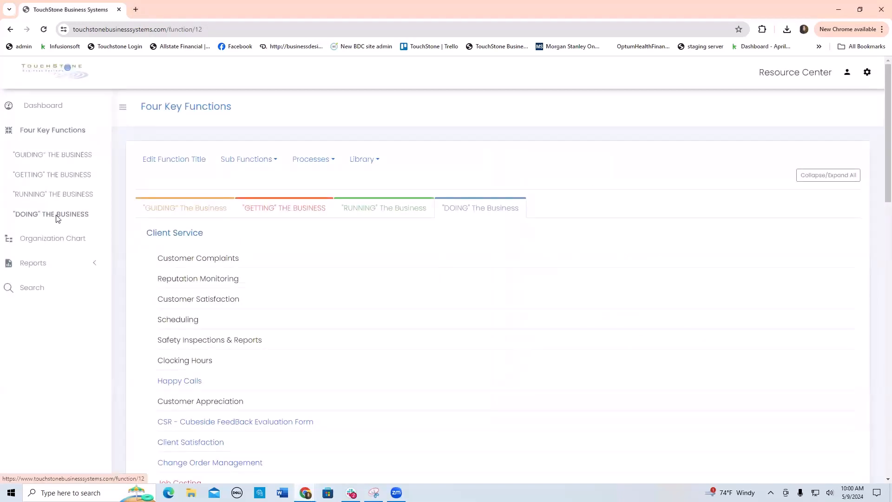
pyautogui.click(213, 260)
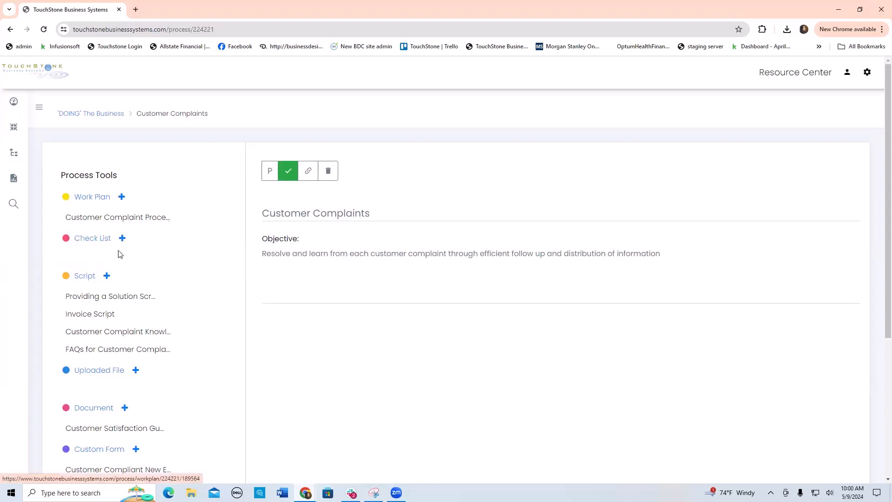
pyautogui.scroll(-1, 385, 341)
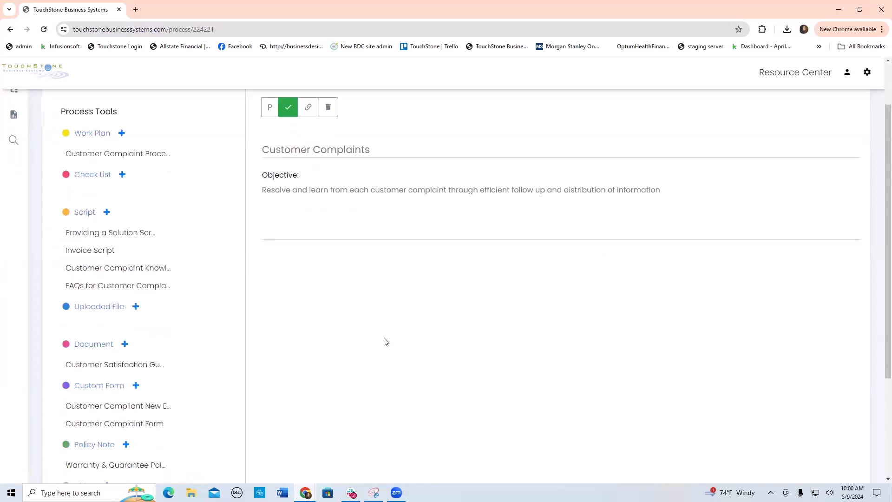
pyautogui.scroll(-1, 386, 342)
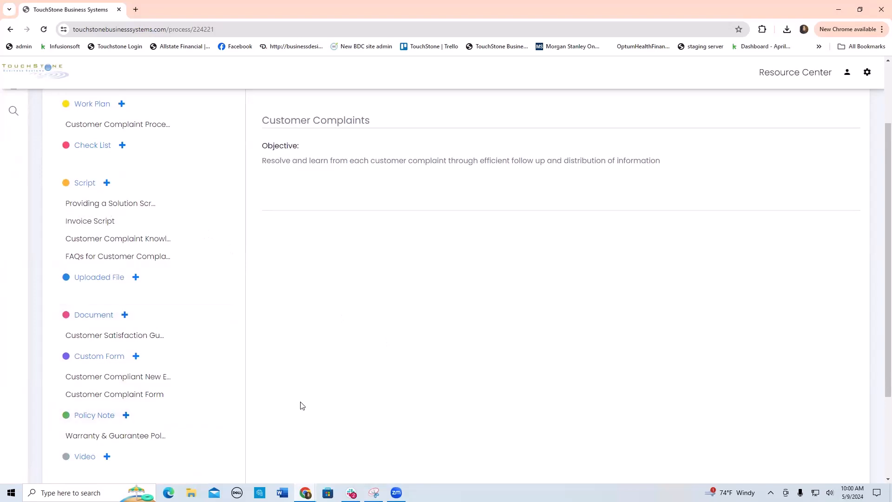
pyautogui.scroll(2, 411, 403)
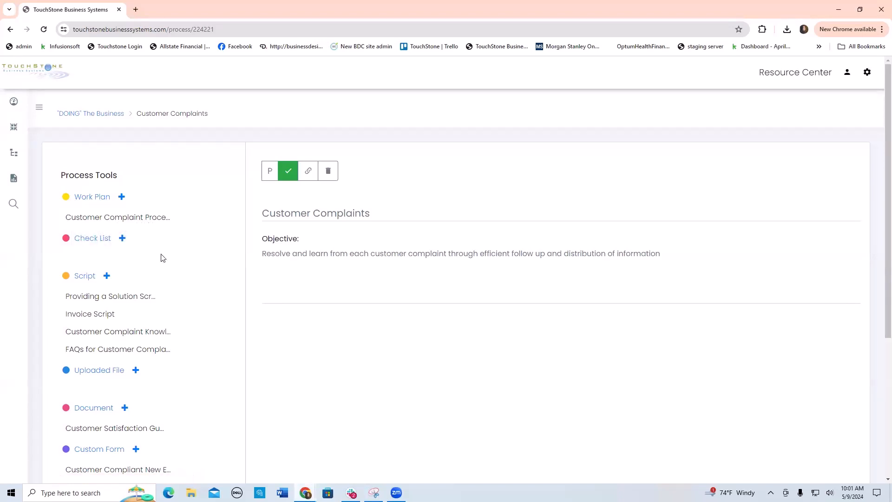
# Open the Customer Complaint Processing work plan and inspect its tasks and the AI work plan generator.
pyautogui.click(119, 218)
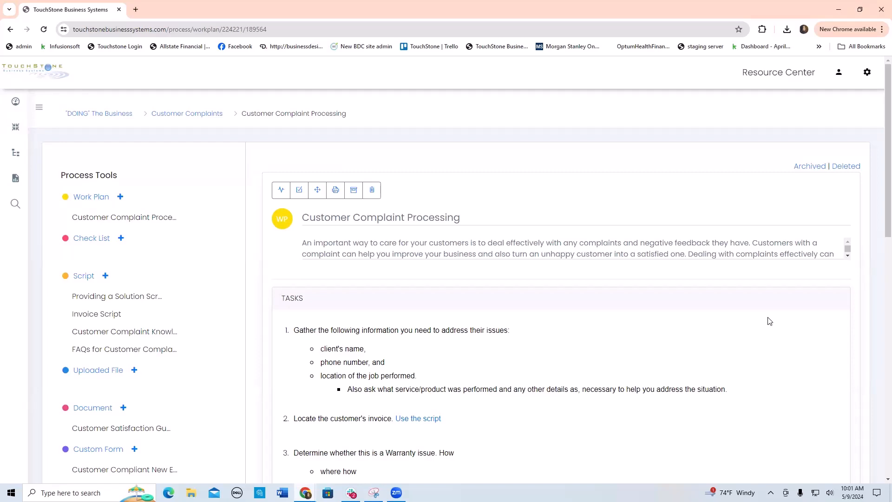
pyautogui.scroll(-2, 769, 321)
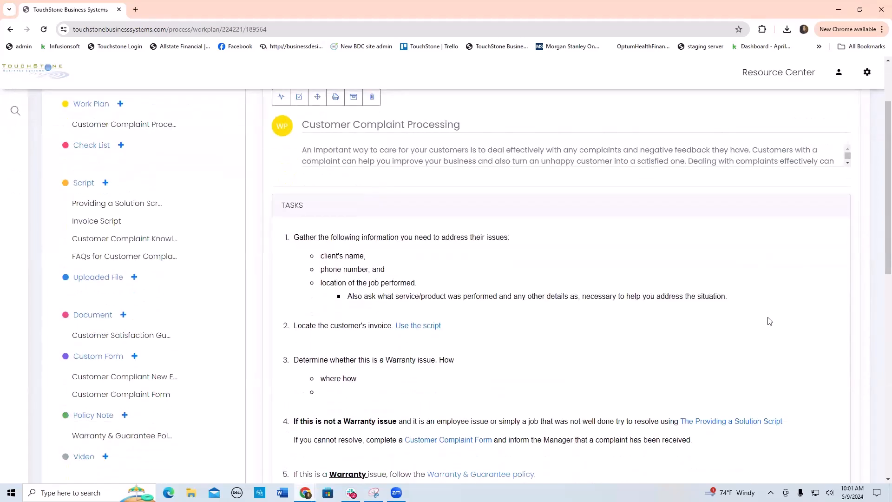
pyautogui.scroll(2, 769, 320)
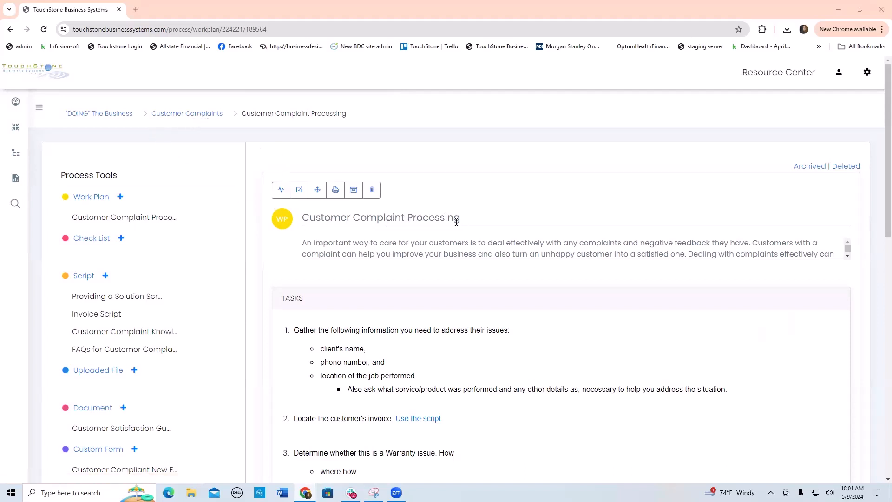
pyautogui.click(280, 191)
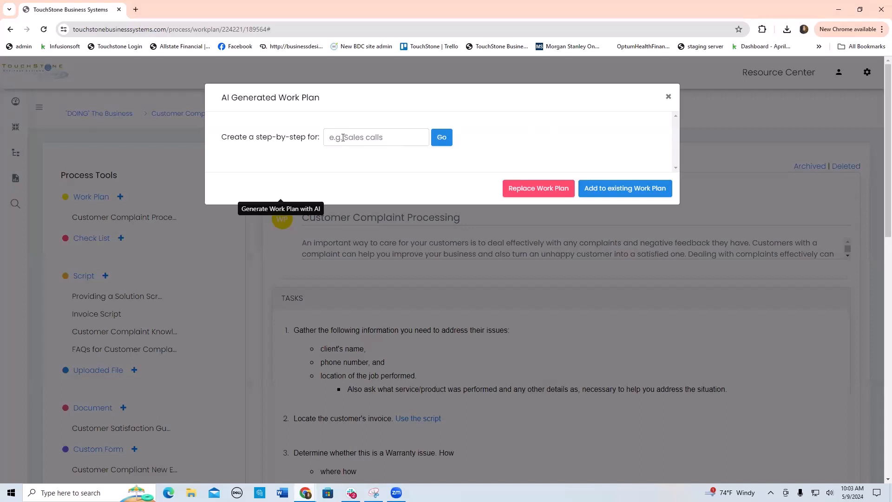
pyautogui.click(668, 98)
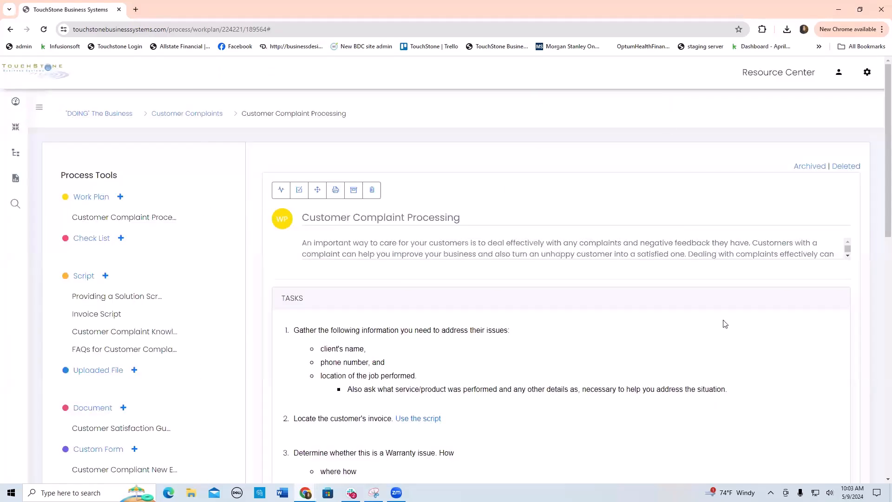
# Convert the Customer Complaint Processing work plan to a checklist and review the checklist items.
pyautogui.scroll(-1, 604, 326)
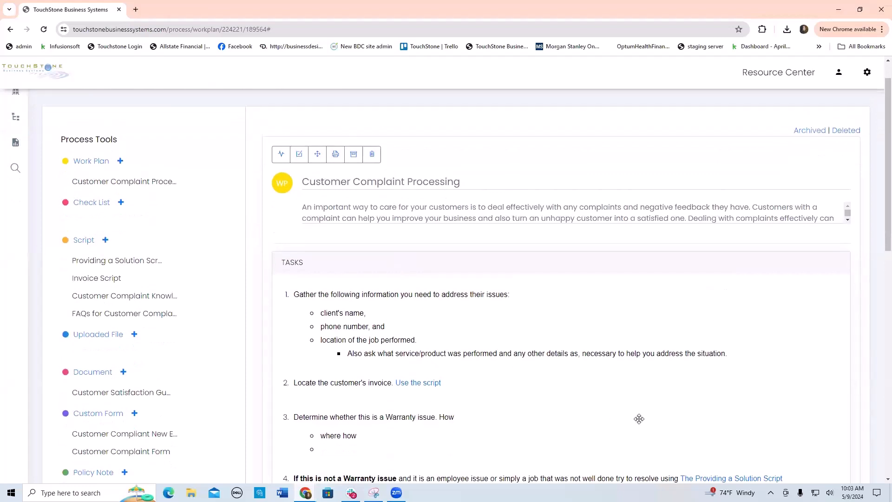
pyautogui.scroll(1, 636, 400)
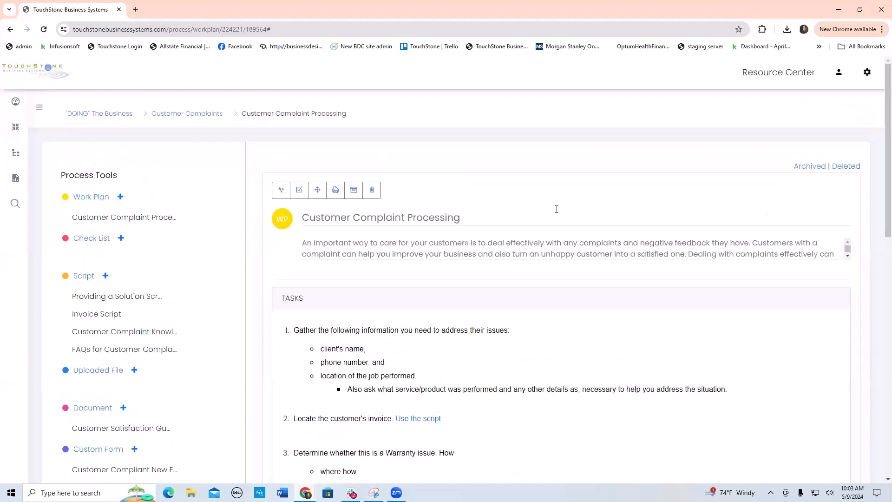
pyautogui.click(301, 195)
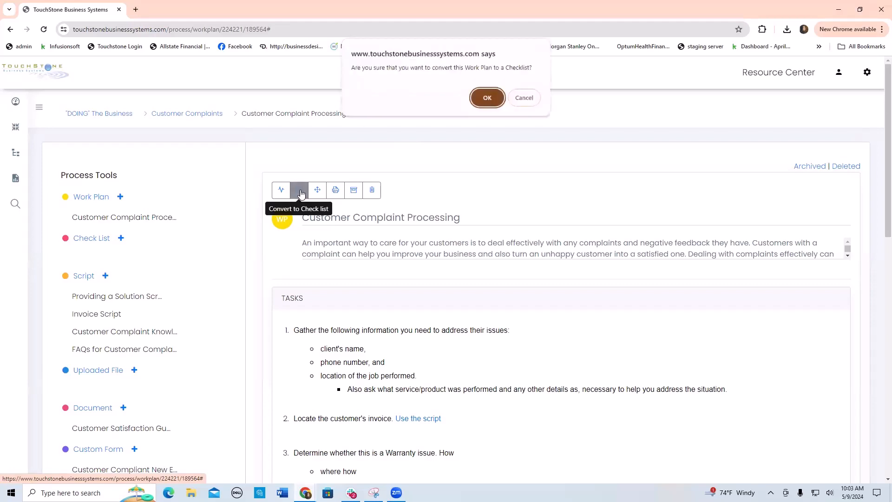
pyautogui.click(491, 100)
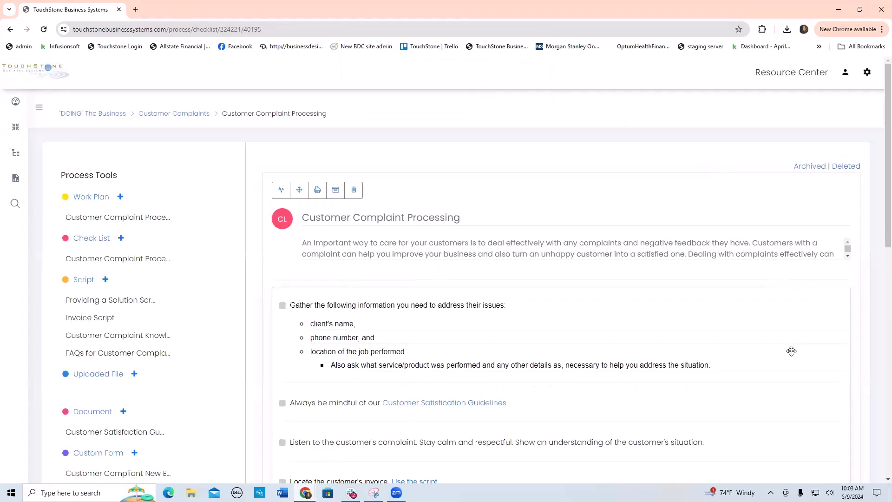
pyautogui.scroll(-3, 791, 351)
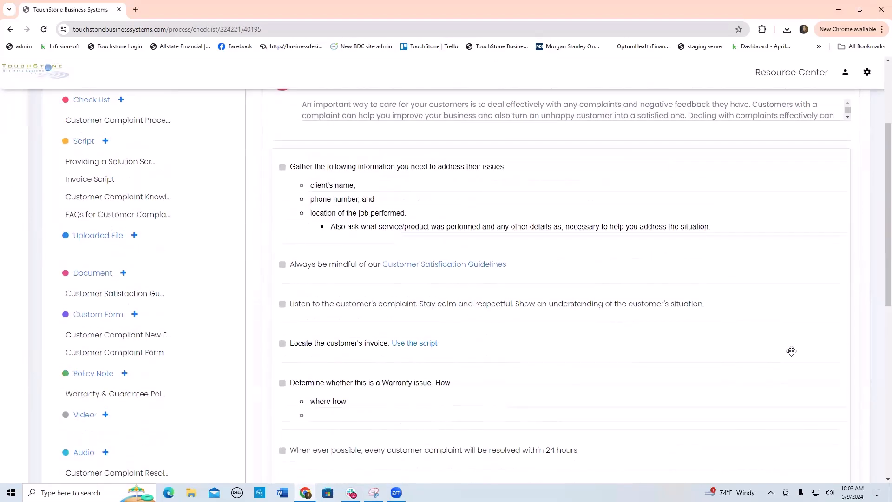
pyautogui.scroll(1, 792, 351)
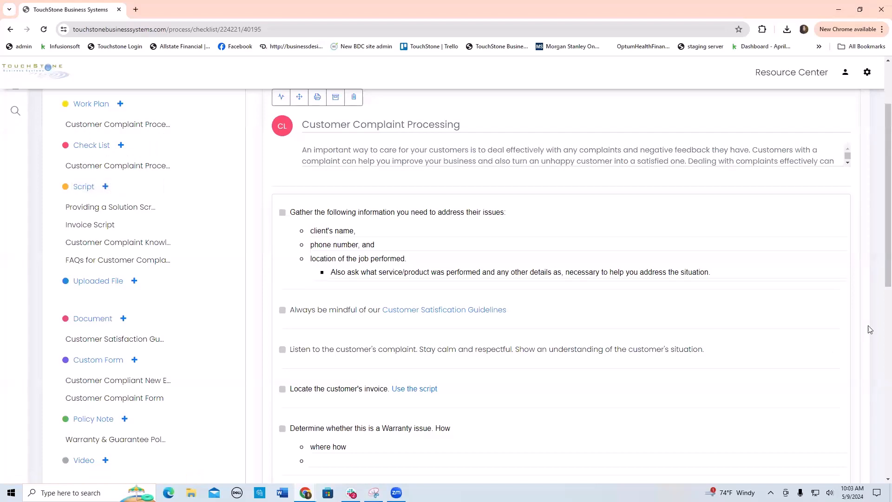
pyautogui.scroll(2, 733, 159)
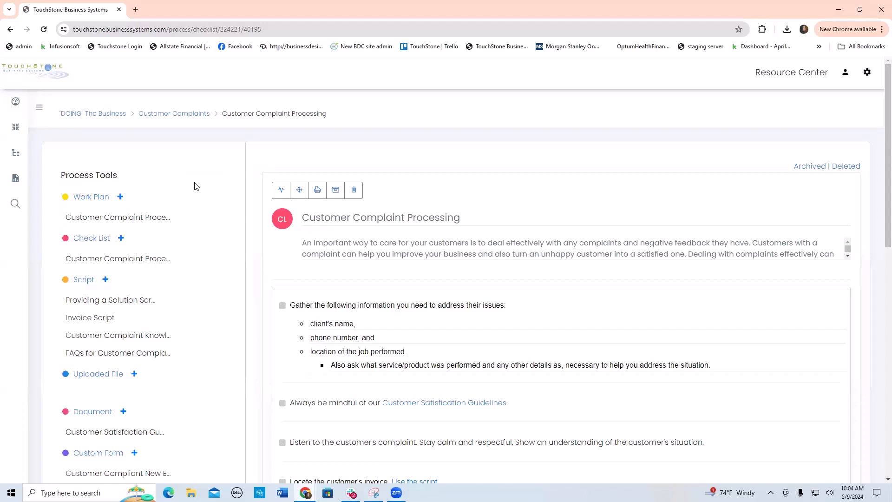
# Reopen the Customer Complaint Processing work plan and examine its tasks, linked scripts, forms and policy.
pyautogui.click(144, 222)
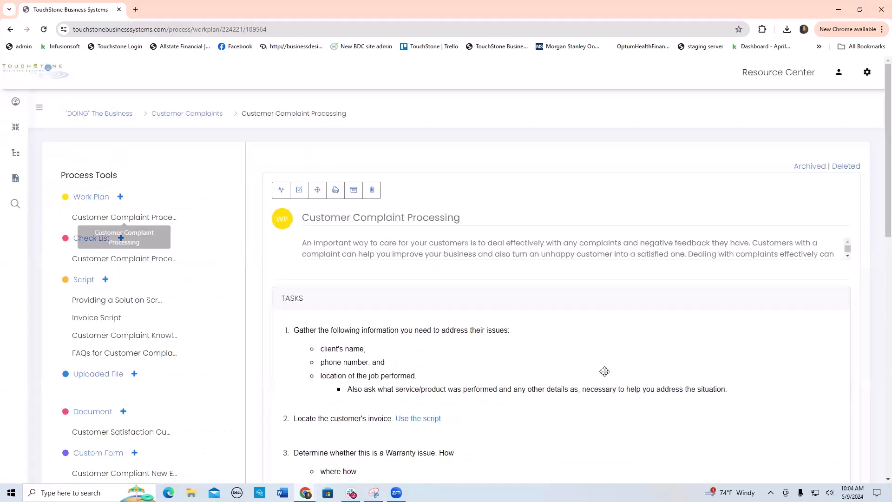
pyautogui.scroll(-2, 602, 370)
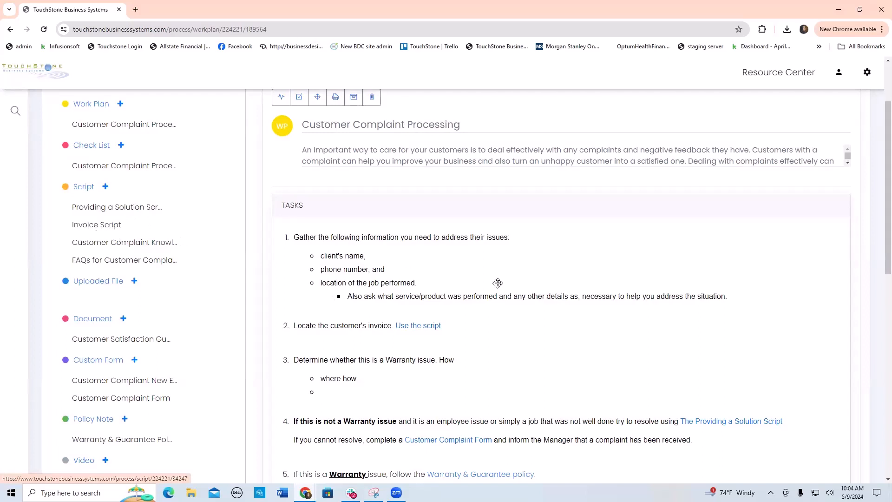
pyautogui.scroll(-1, 475, 283)
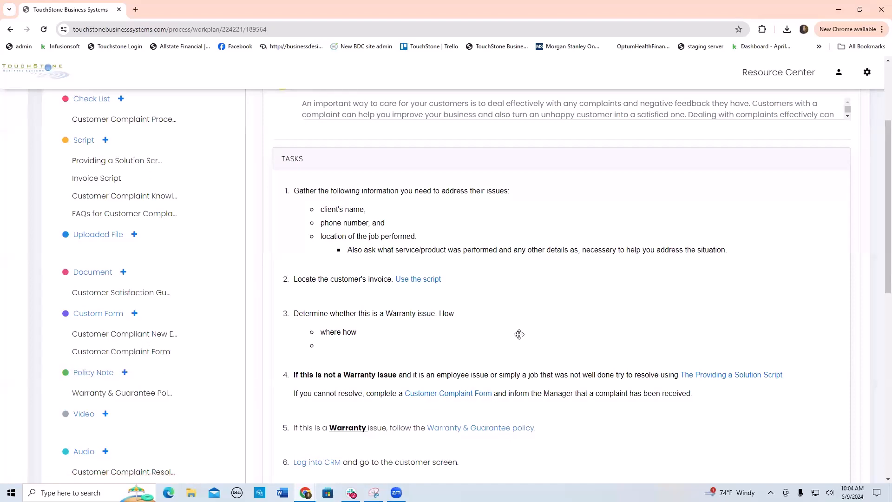
pyautogui.scroll(-2, 520, 334)
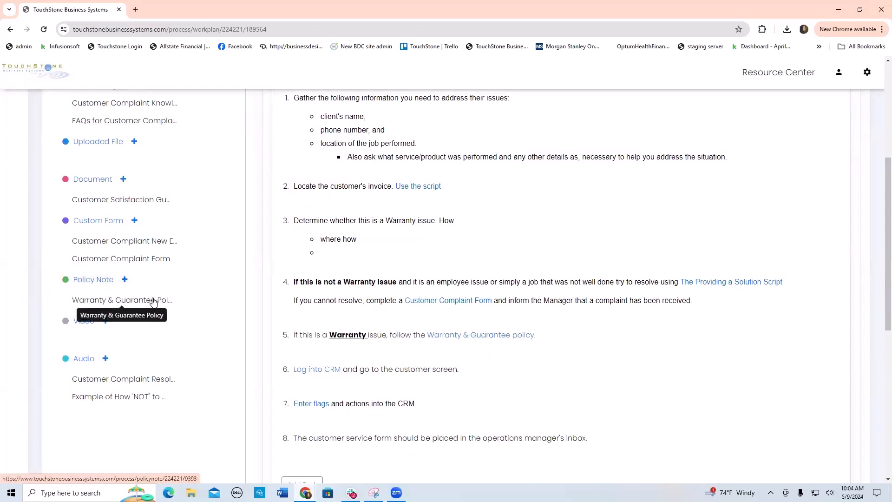
pyautogui.scroll(5, 625, 287)
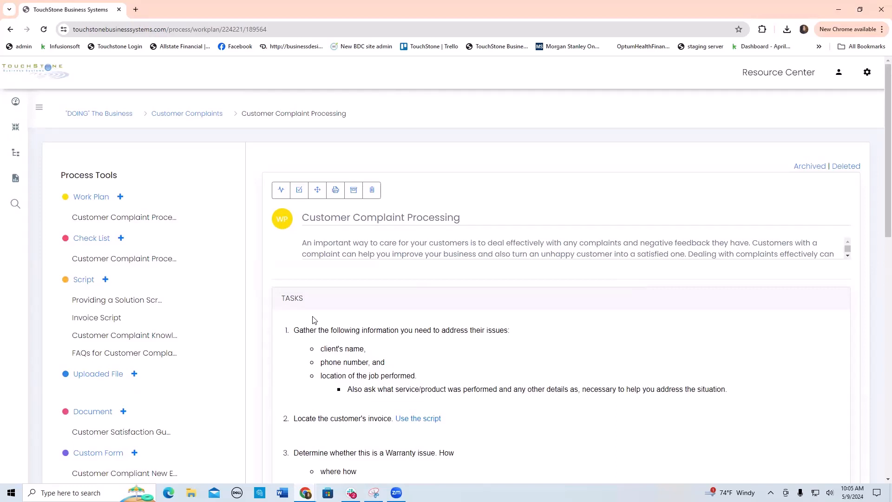
pyautogui.scroll(-1, 284, 295)
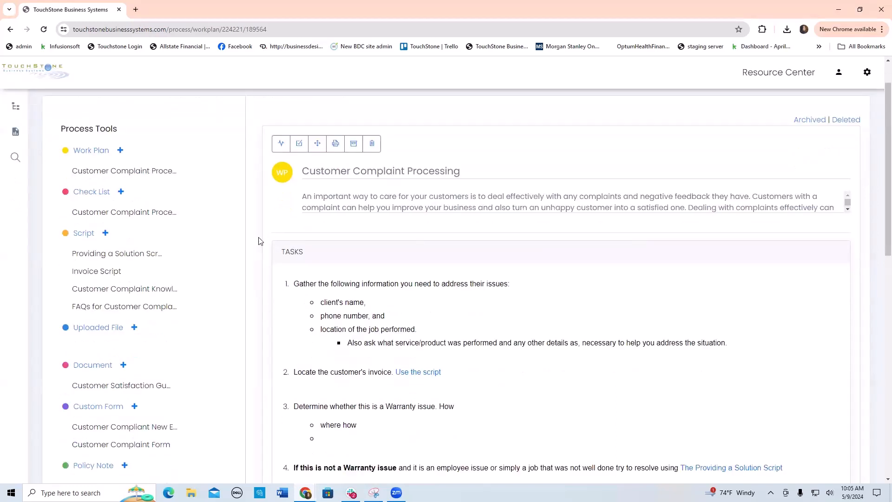
pyautogui.scroll(-1, 277, 237)
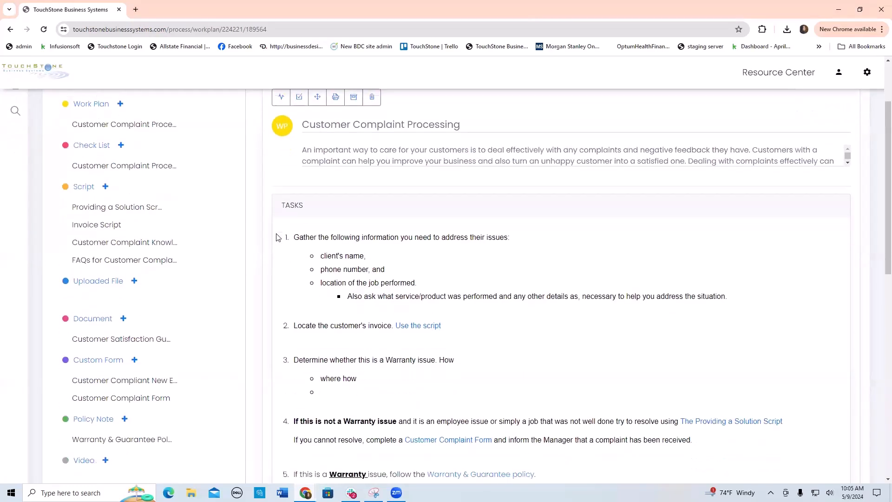
# Create a new script titled "Name of the script" with the objective "the purpose context why?".
pyautogui.click(106, 187)
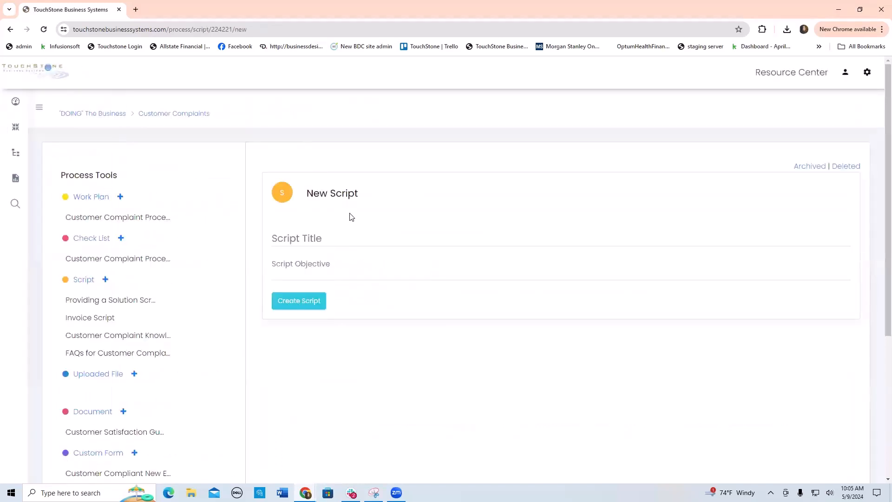
pyautogui.click(304, 232)
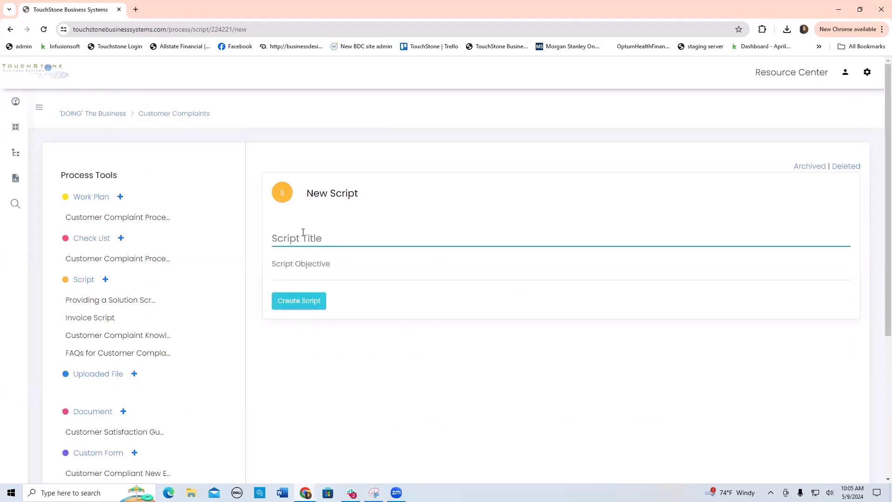
pyautogui.write('Name of the script')
pyautogui.click(321, 271)
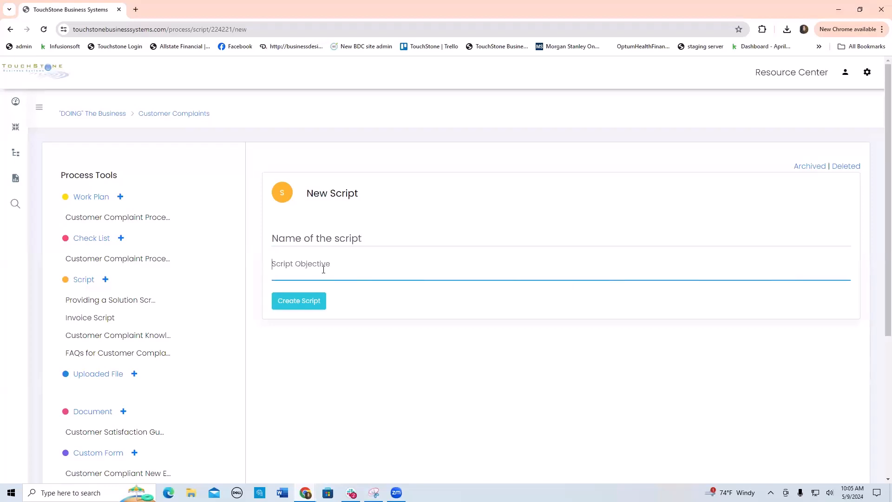
pyautogui.write('the purose')
pyautogui.rightClick(297, 264)
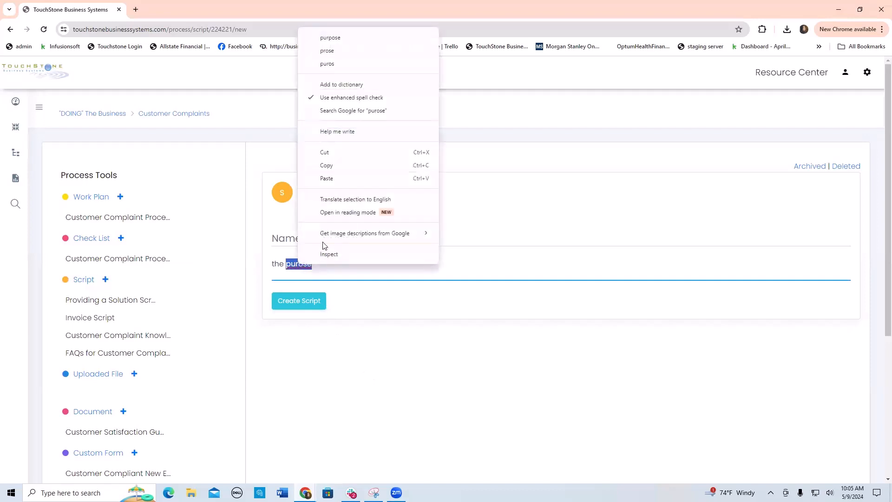
pyautogui.click(331, 37)
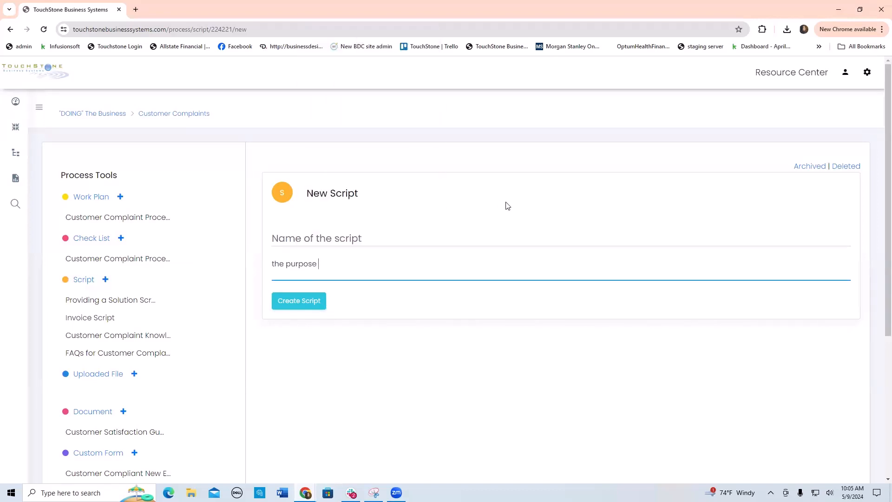
pyautogui.write('context why?')
pyautogui.click(298, 302)
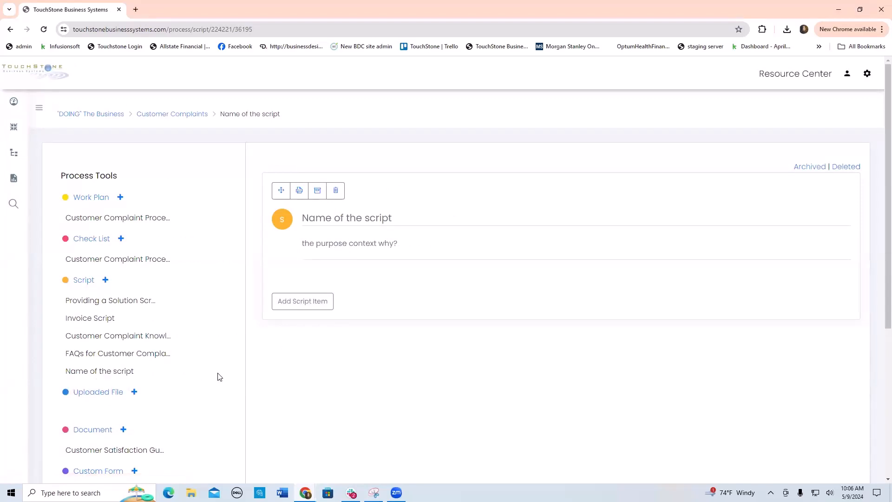
# Reorder the process scripts, placing the FAQs script directly above Invoice Script and "Name of the script" first in the list.
pyautogui.moveTo(139, 354); pyautogui.dragTo(139, 317)
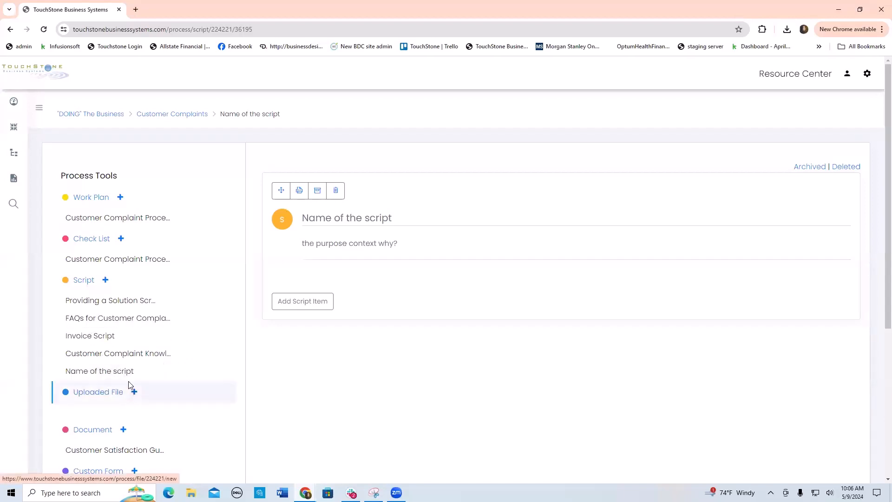
pyautogui.moveTo(126, 371); pyautogui.dragTo(131, 302)
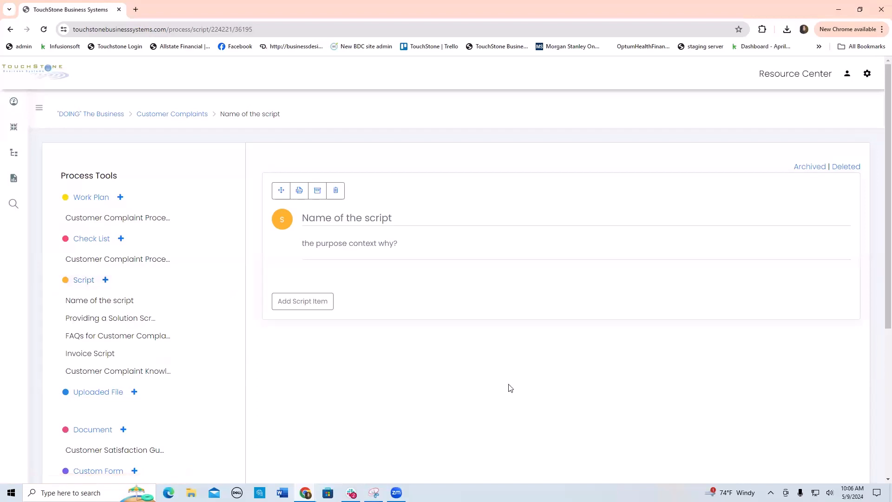
# Add a script item to "Name of the script" and save its prompt as "why what being said".
pyautogui.click(310, 304)
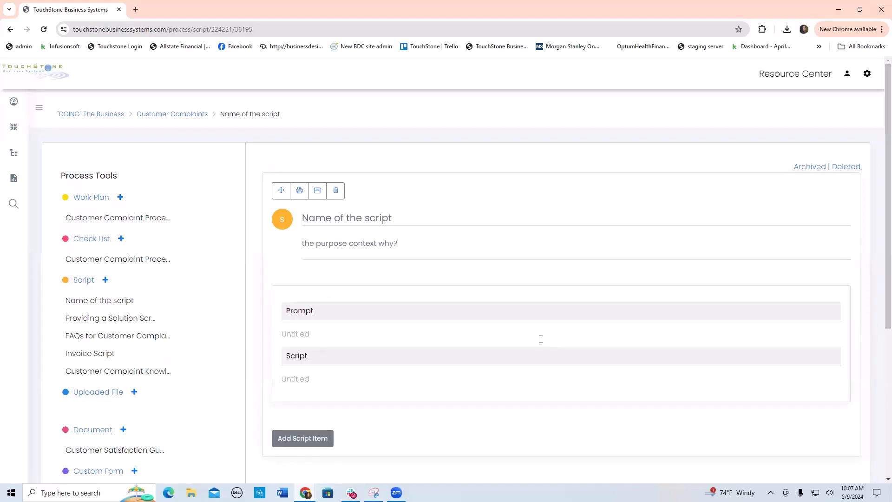
pyautogui.click(296, 333)
pyautogui.click(302, 353)
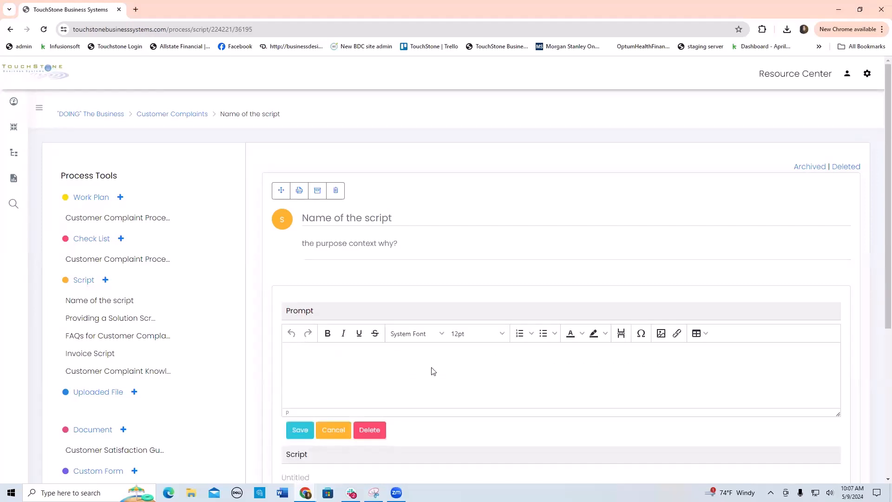
pyautogui.write('why what sbeing said')
pyautogui.press('BackSpace')
pyautogui.press('BackSpace')
pyautogui.press('BackSpace')
pyautogui.write('be')
pyautogui.click(300, 429)
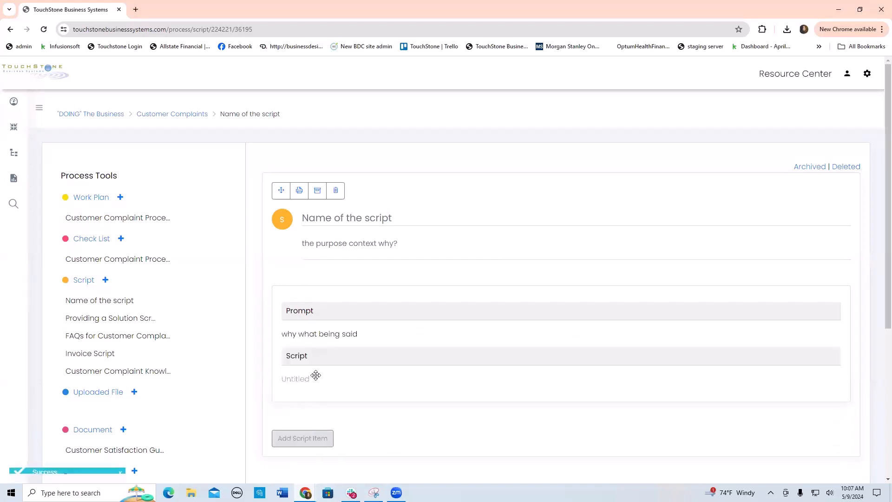
# Fill in the first script item's script text with "the words" and save it.
pyautogui.click(301, 380)
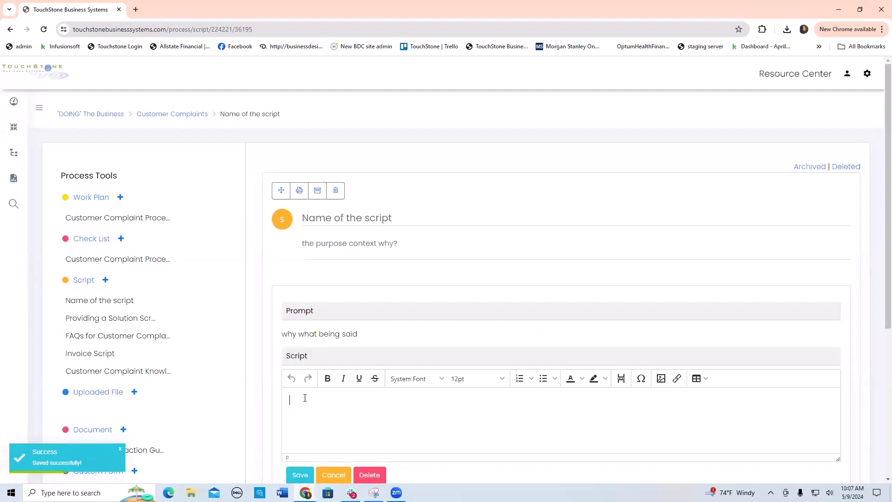
pyautogui.write('the words')
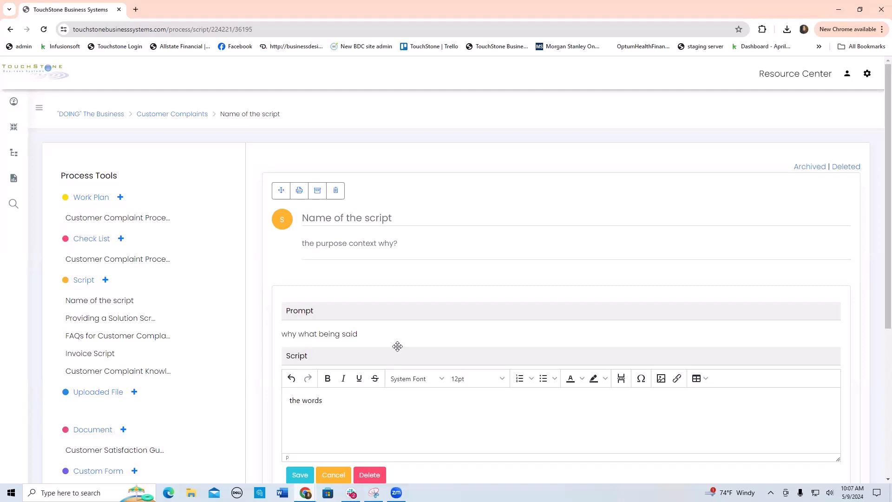
pyautogui.scroll(-1, 398, 346)
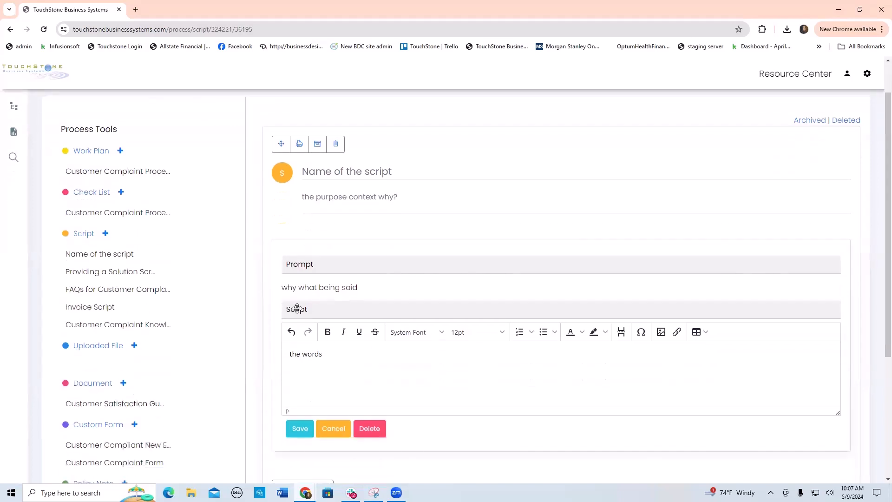
pyautogui.click(299, 429)
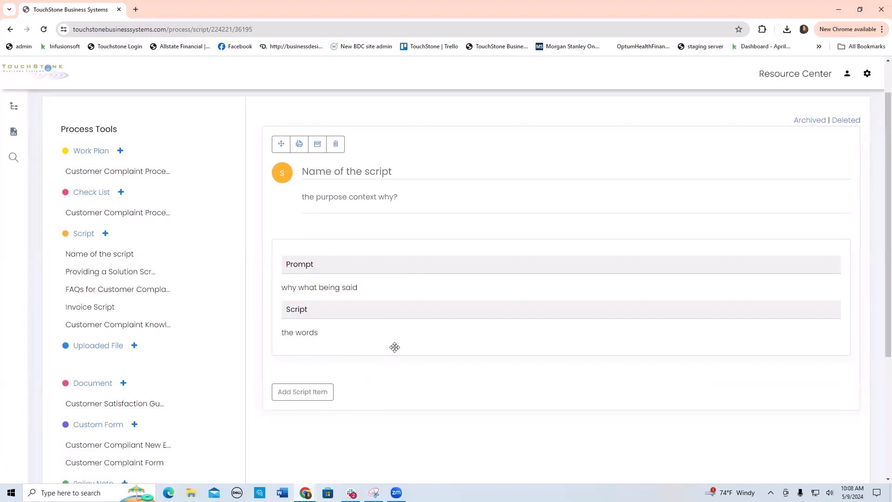
# Add a second script item and save its prompt as "if this then say..".
pyautogui.click(315, 396)
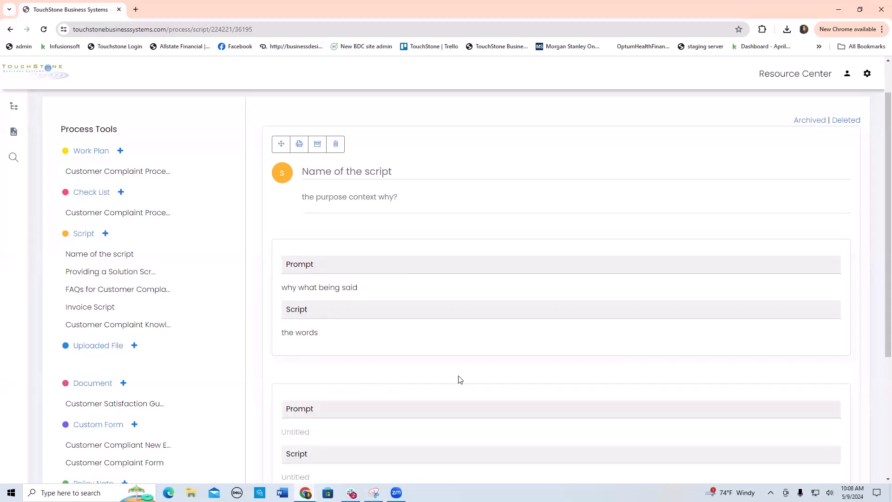
pyautogui.scroll(-2, 466, 384)
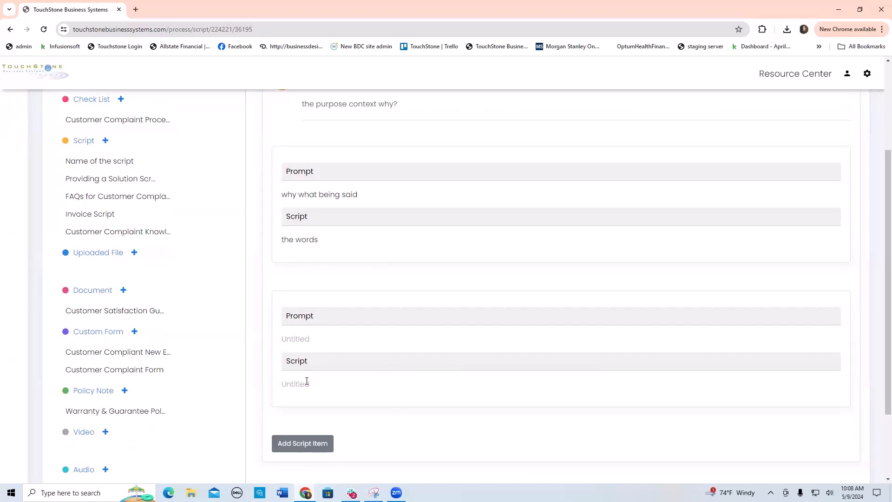
pyautogui.click(301, 342)
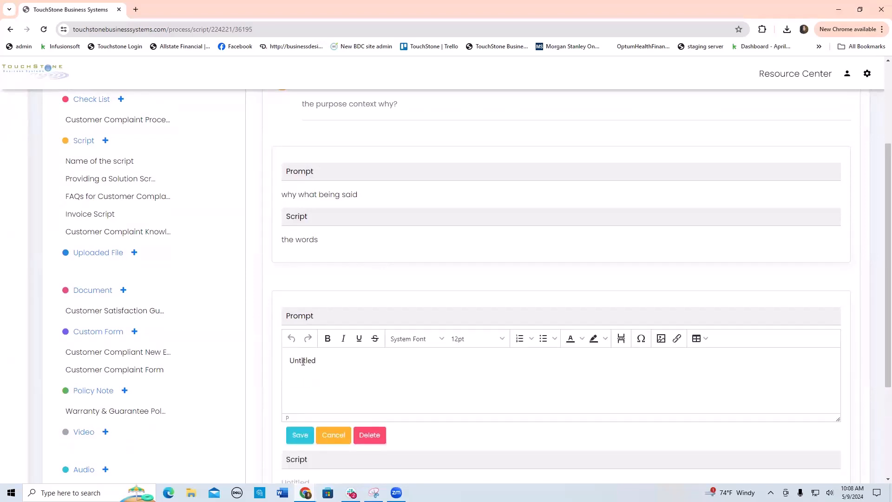
pyautogui.click(304, 361)
pyautogui.write('if this then say..')
pyautogui.click(300, 435)
# Save the second item's script text as blank and add a third script item.
pyautogui.click(296, 384)
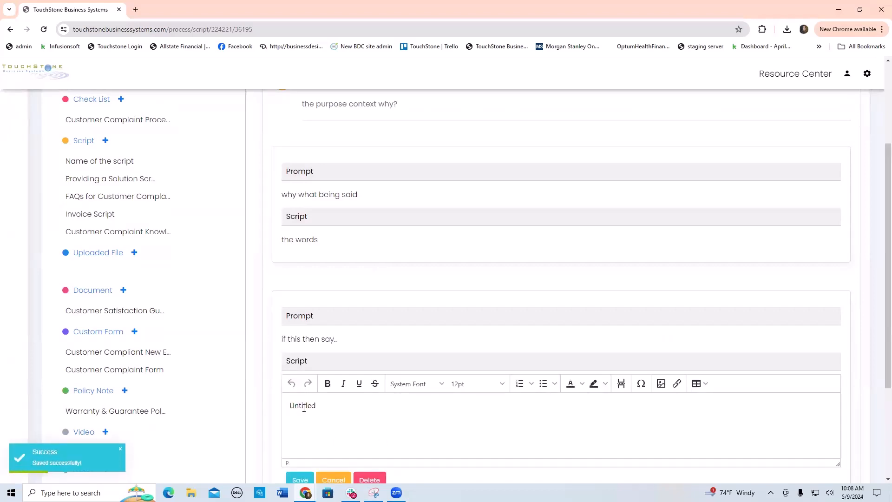
pyautogui.click(304, 408)
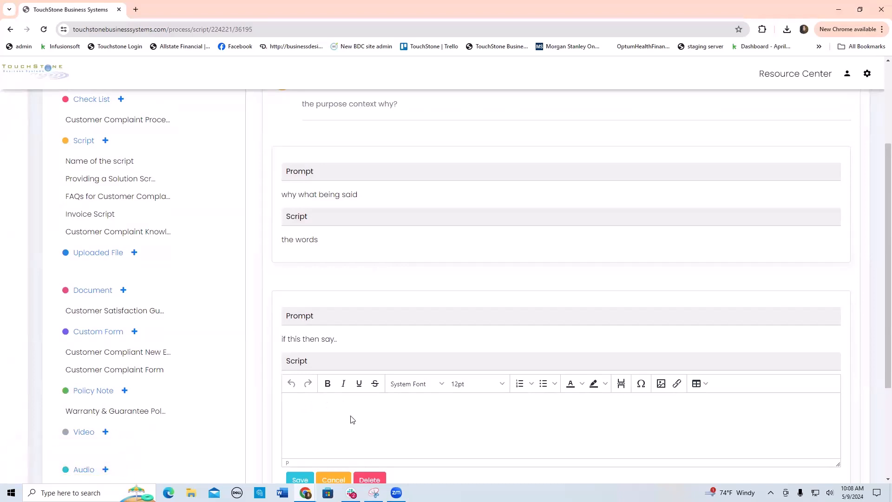
pyautogui.scroll(-3, 352, 419)
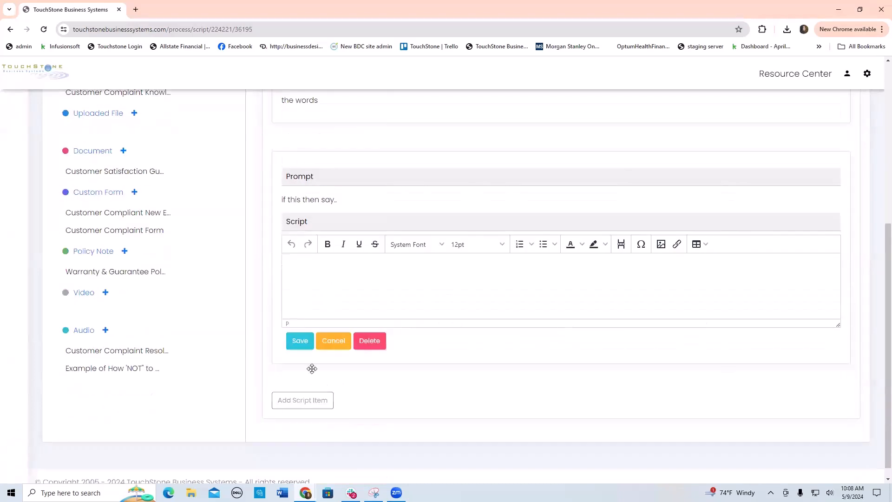
pyautogui.click(299, 340)
pyautogui.click(297, 327)
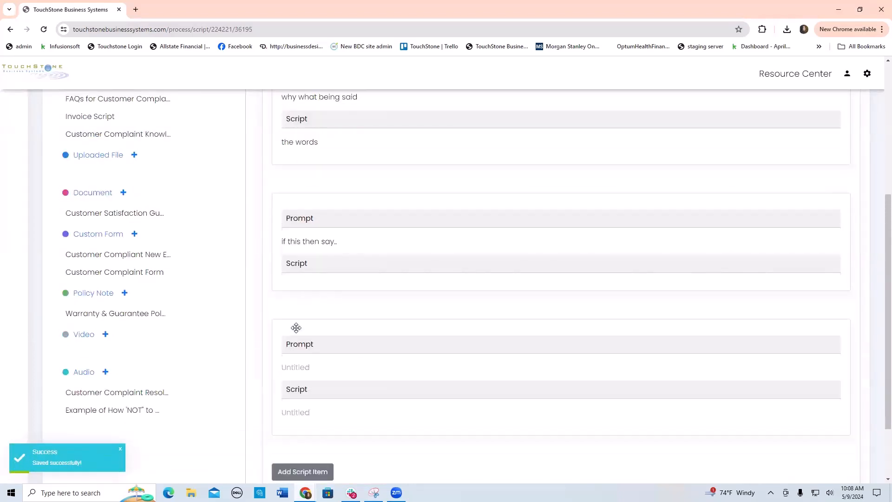
pyautogui.click(306, 370)
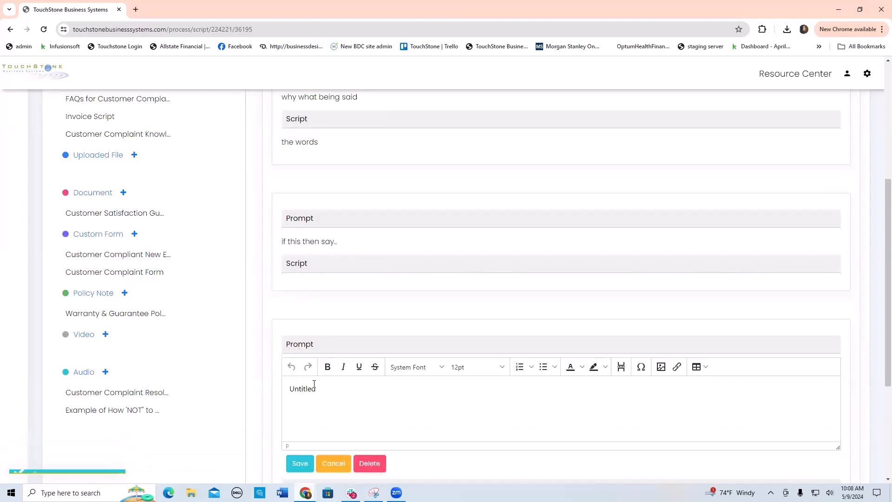
pyautogui.click(313, 391)
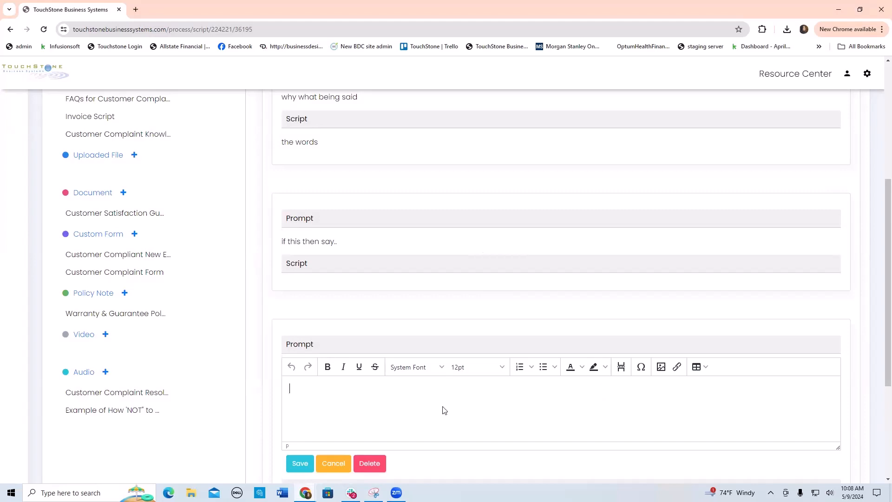
pyautogui.scroll(-1, 544, 398)
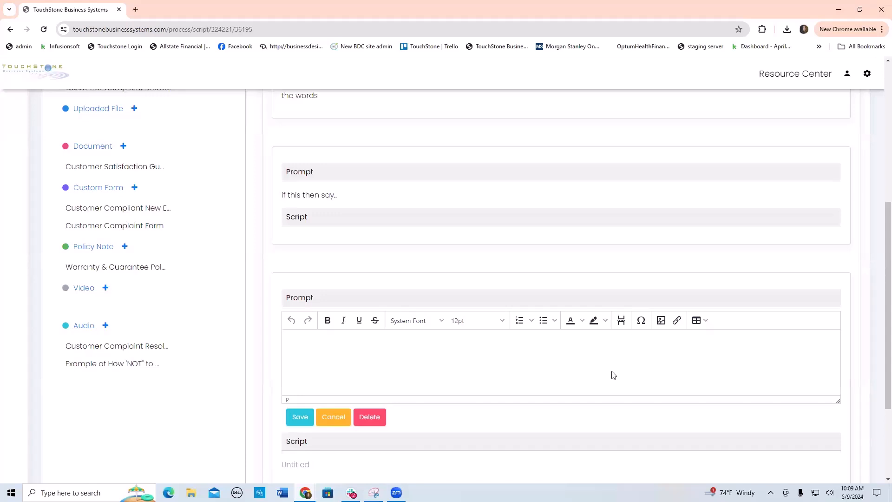
pyautogui.scroll(4, 613, 373)
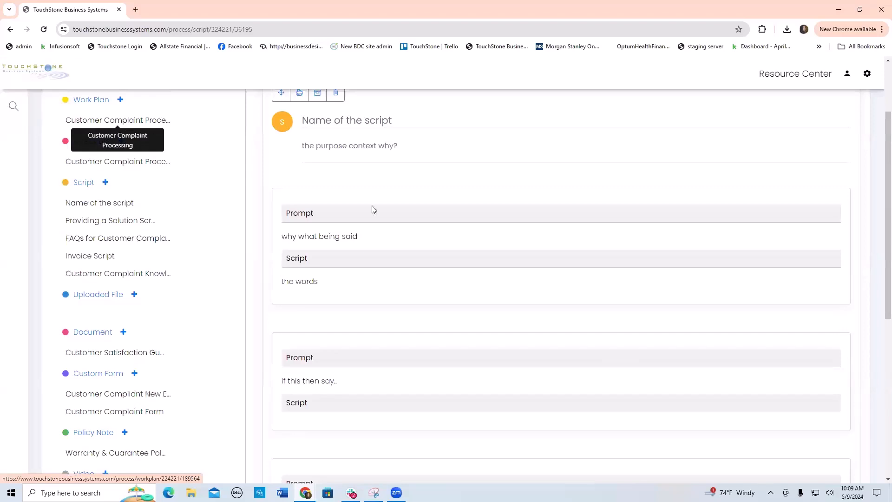
pyautogui.scroll(-3, 646, 333)
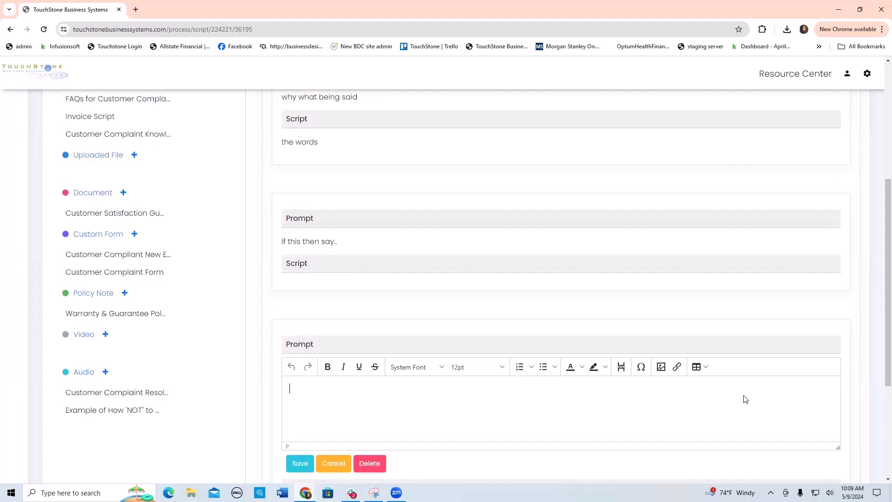
pyautogui.scroll(-1, 673, 382)
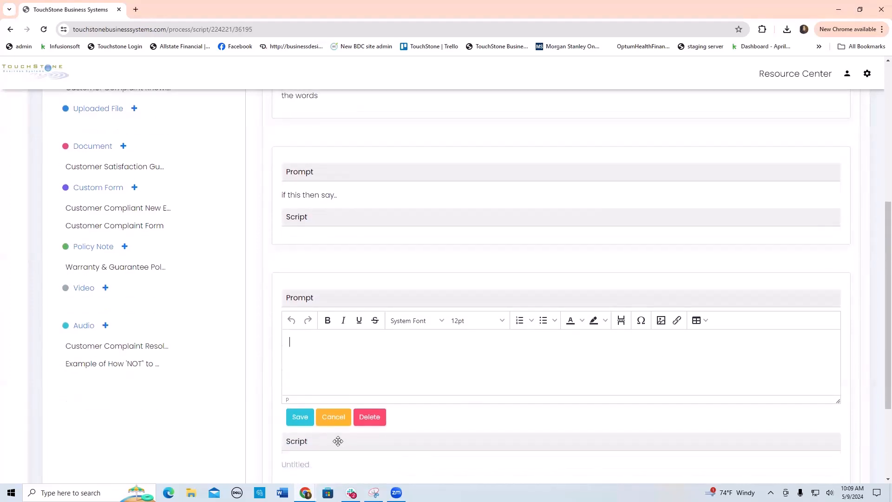
pyautogui.click(334, 418)
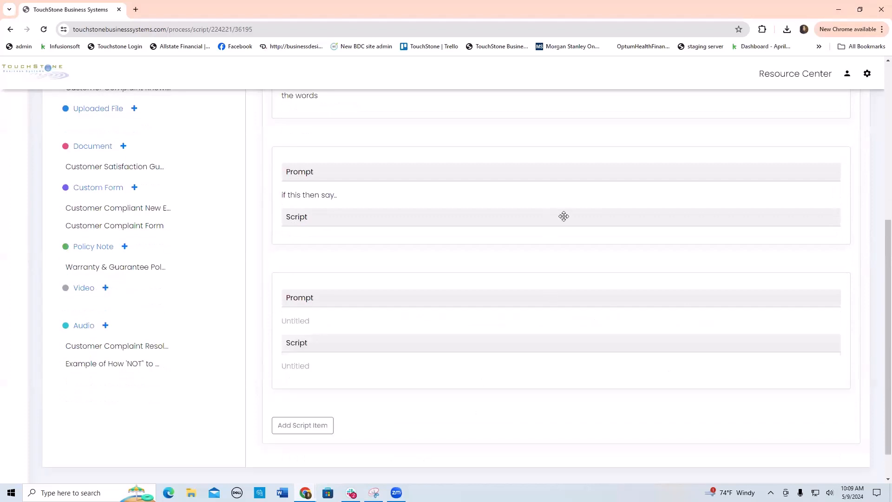
# Reorder the script items so "if this then say.." comes first, the untitled item second and "why what being said" last.
pyautogui.scroll(2, 612, 229)
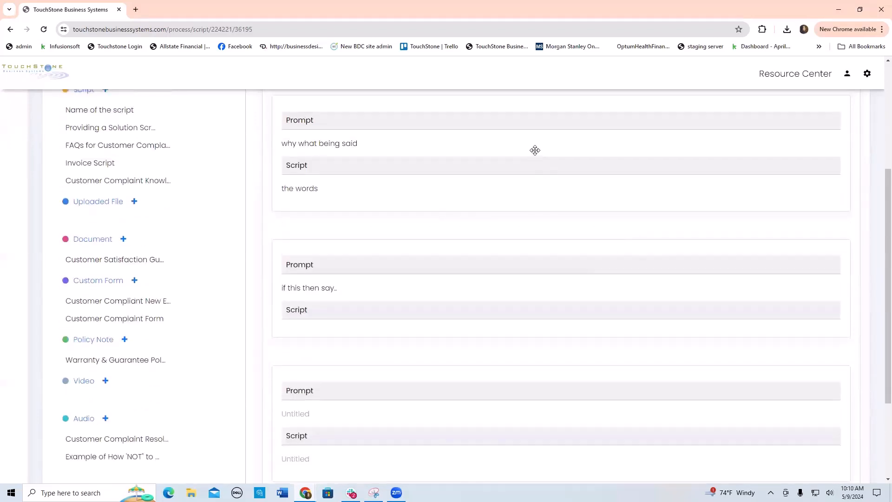
pyautogui.moveTo(539, 271); pyautogui.dragTo(545, 142)
pyautogui.moveTo(535, 404); pyautogui.dragTo(603, 253)
pyautogui.scroll(-1, 590, 284)
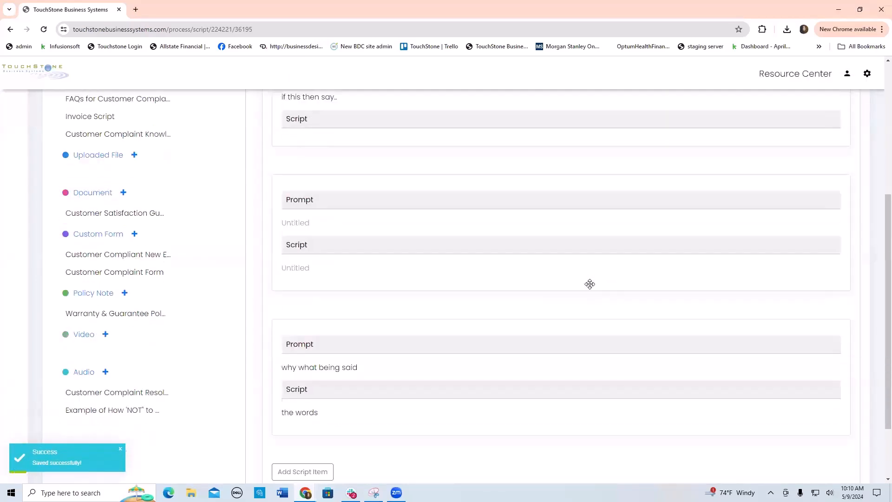
pyautogui.scroll(4, 590, 284)
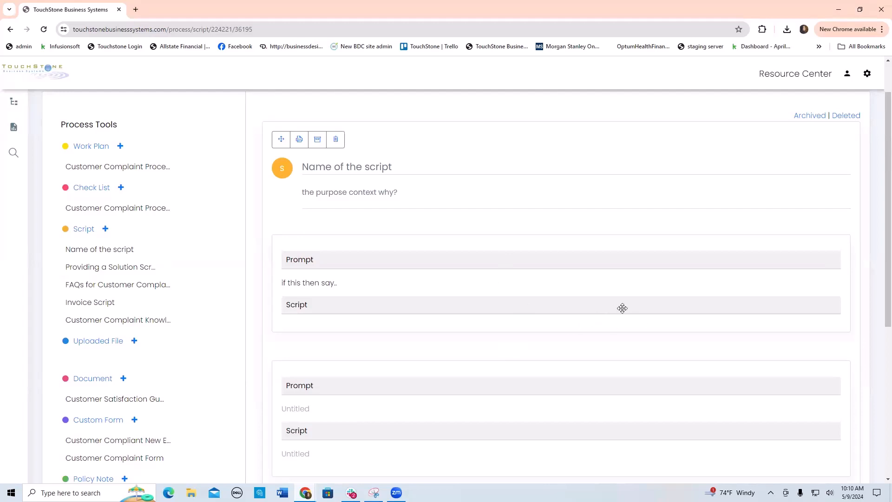
pyautogui.click(325, 286)
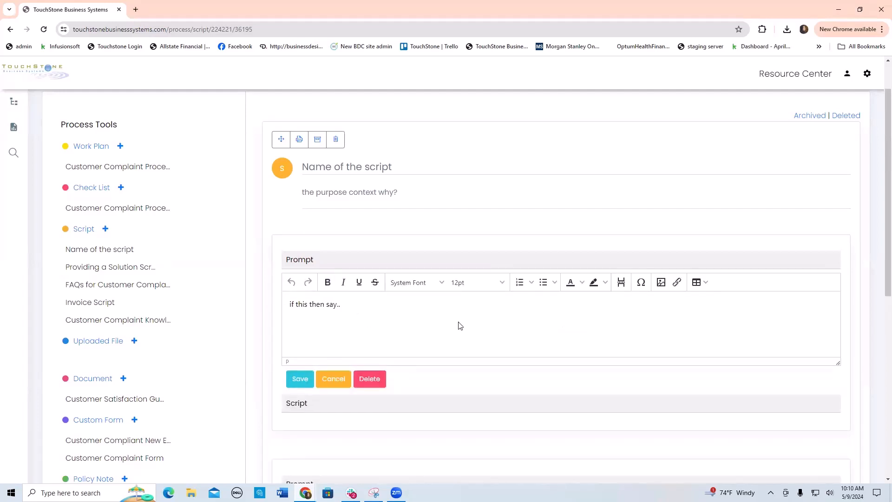
pyautogui.click(334, 379)
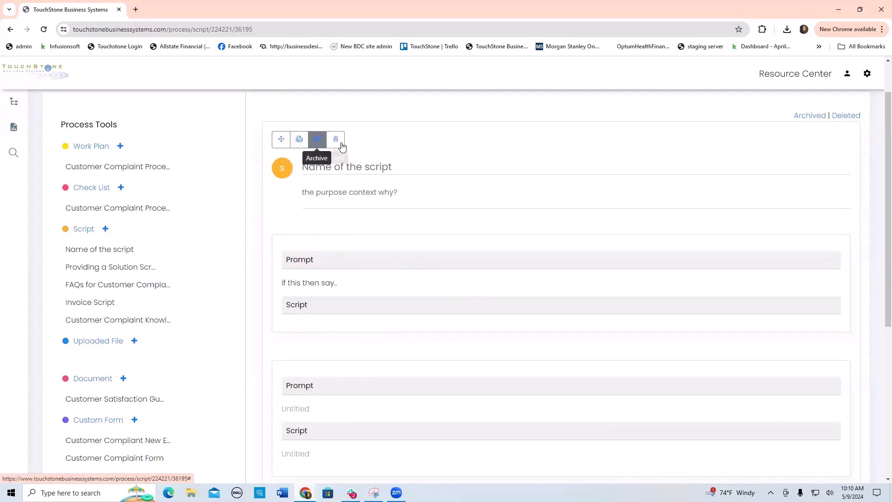
# Move the script "Name of the script" to the Purchasing process under the Finance sub function.
pyautogui.click(283, 144)
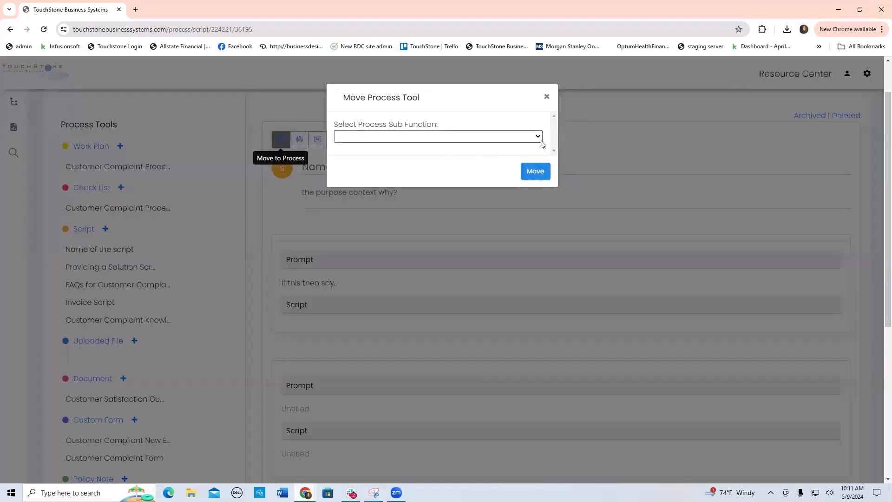
pyautogui.click(539, 138)
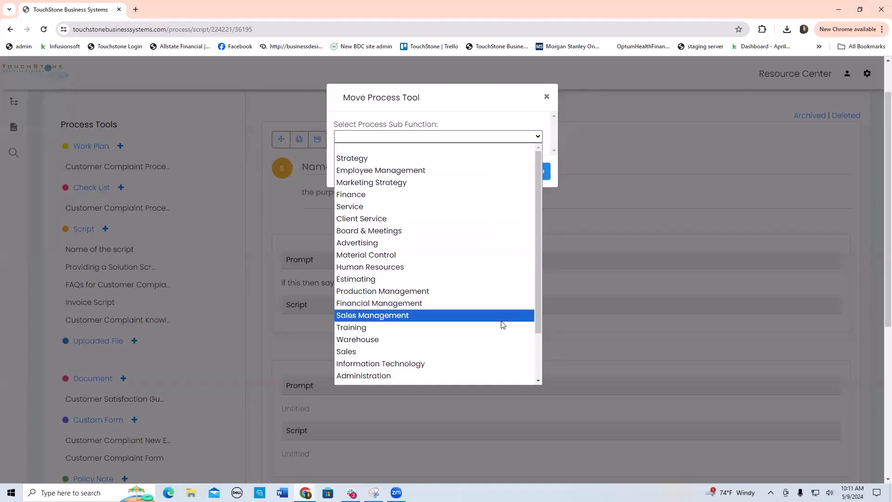
pyautogui.click(520, 193)
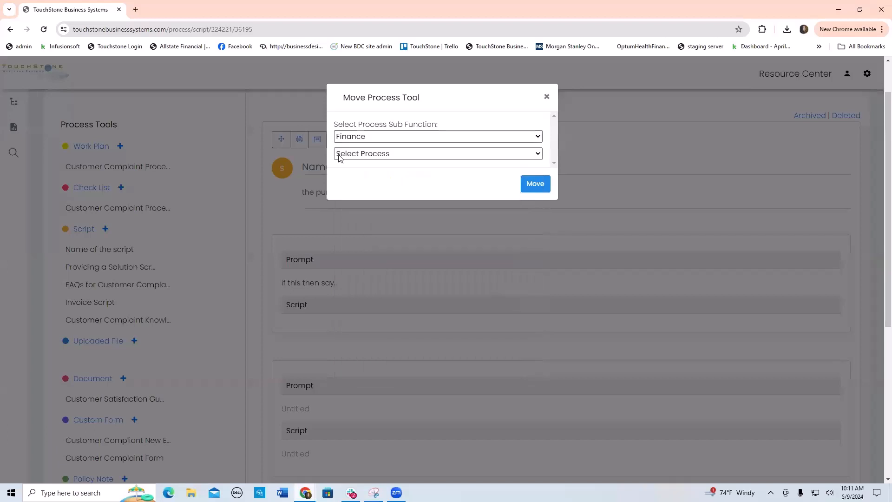
pyautogui.click(399, 153)
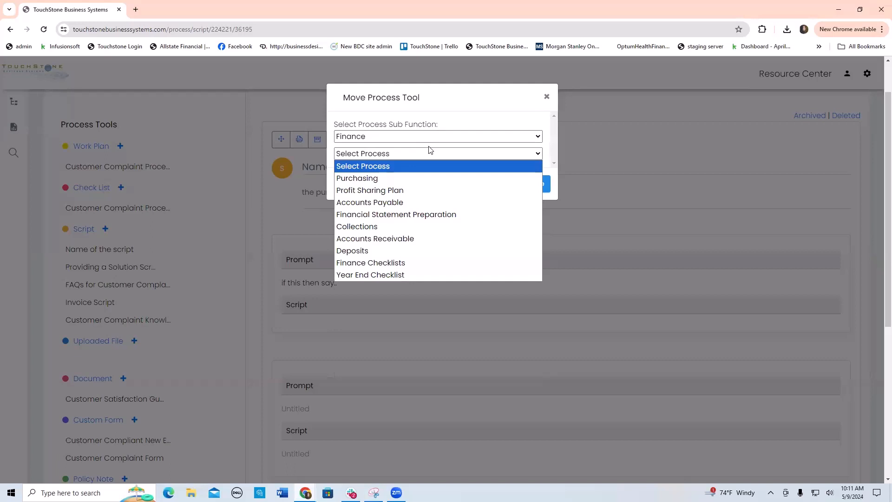
pyautogui.click(372, 180)
pyautogui.click(536, 185)
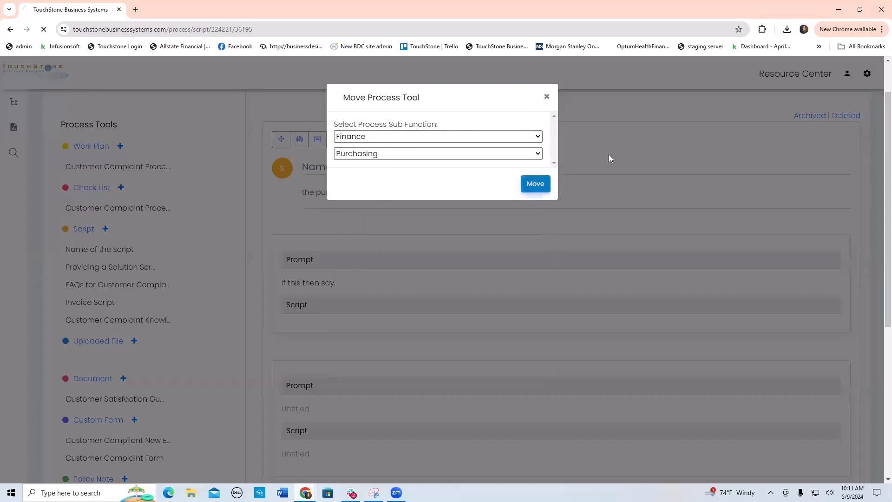
pyautogui.scroll(-2, 598, 264)
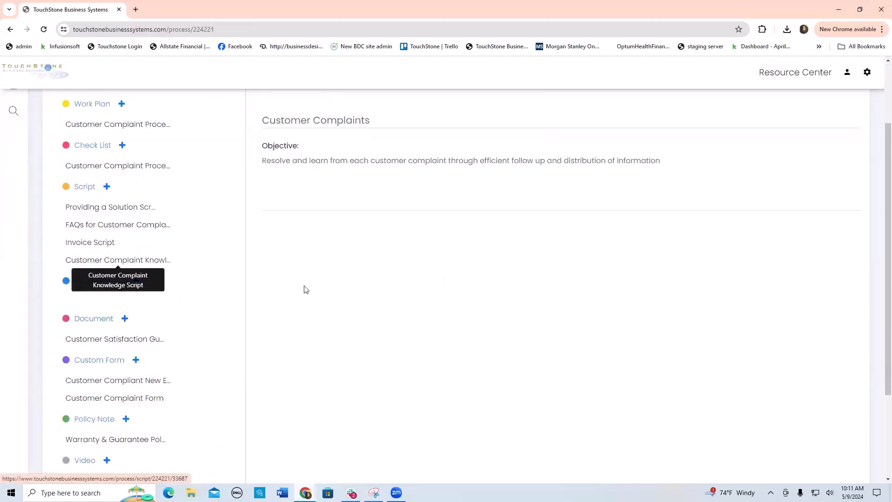
pyautogui.scroll(1, 392, 294)
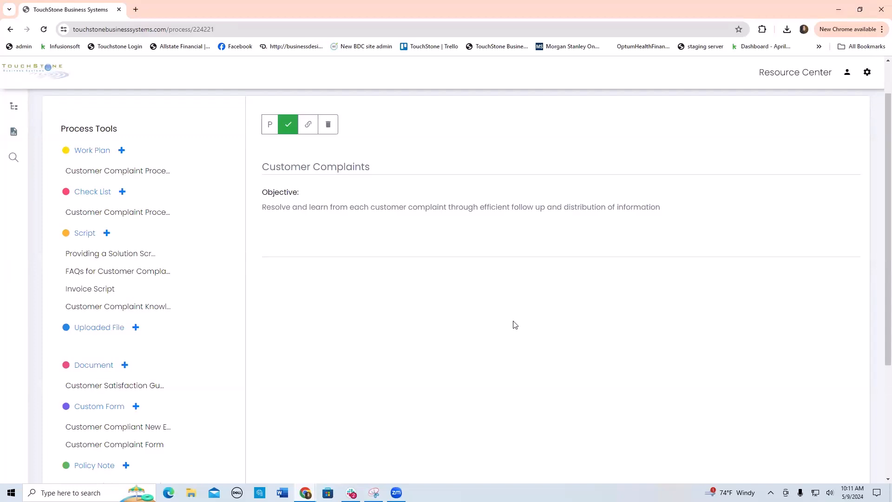
pyautogui.scroll(1, 498, 310)
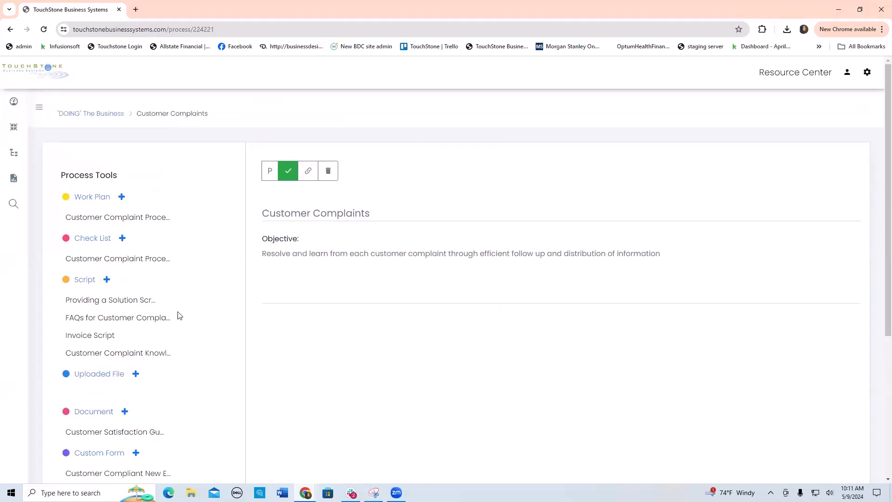
pyautogui.moveTo(14, 204)
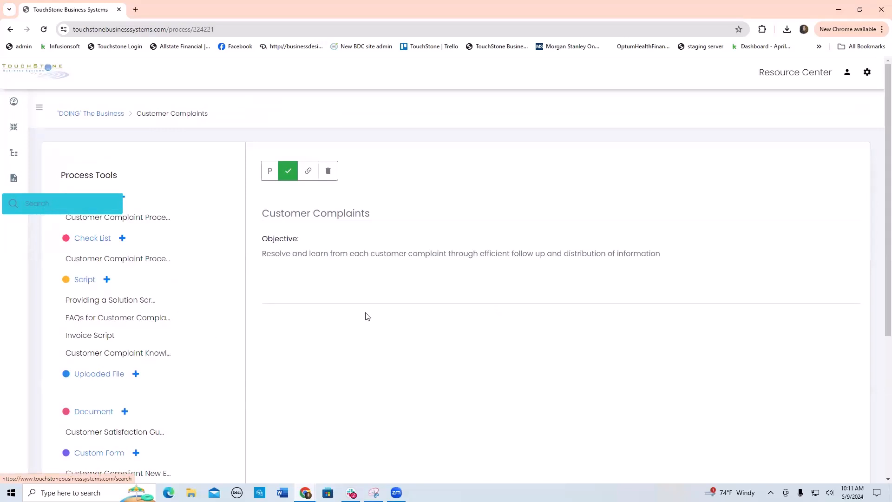
# Open the Providing a Solution Script and view its prompts and script texts.
pyautogui.scroll(-2, 456, 337)
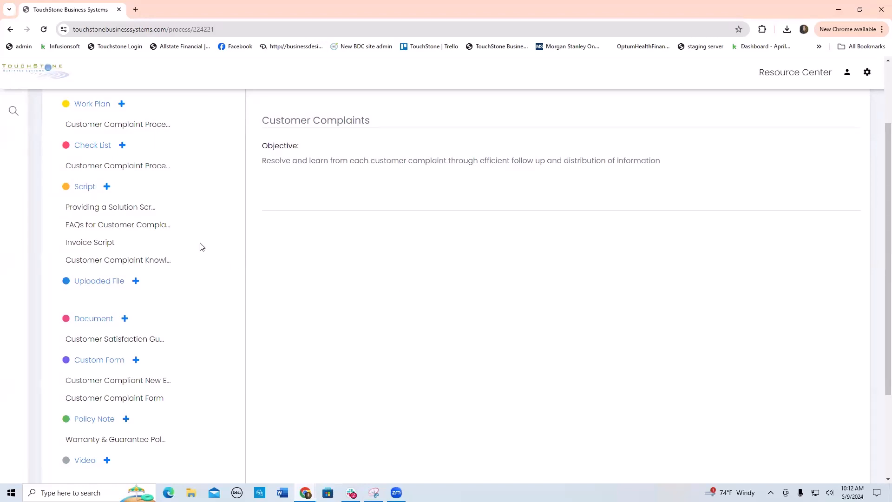
pyautogui.click(126, 212)
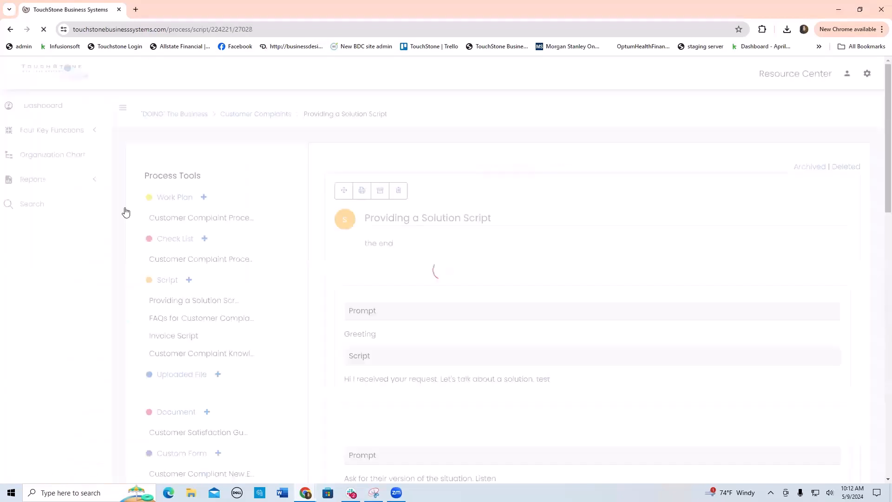
pyautogui.scroll(-1, 629, 347)
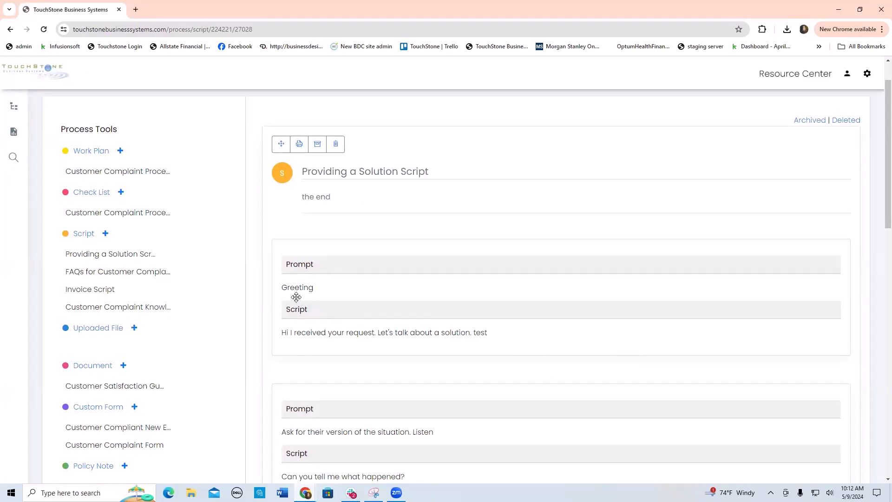
# Read through the remaining prompts and script texts of the Providing a Solution Script down to its last item.
pyautogui.scroll(-7, 588, 290)
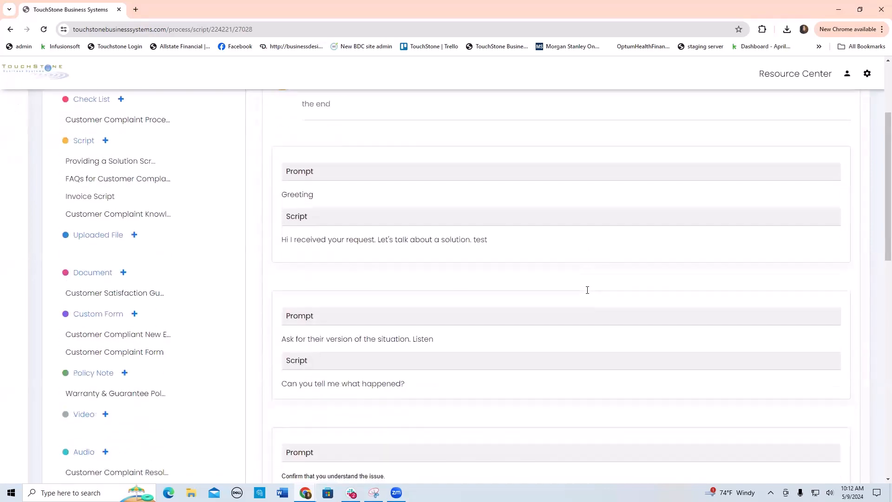
pyautogui.scroll(-8, 587, 294)
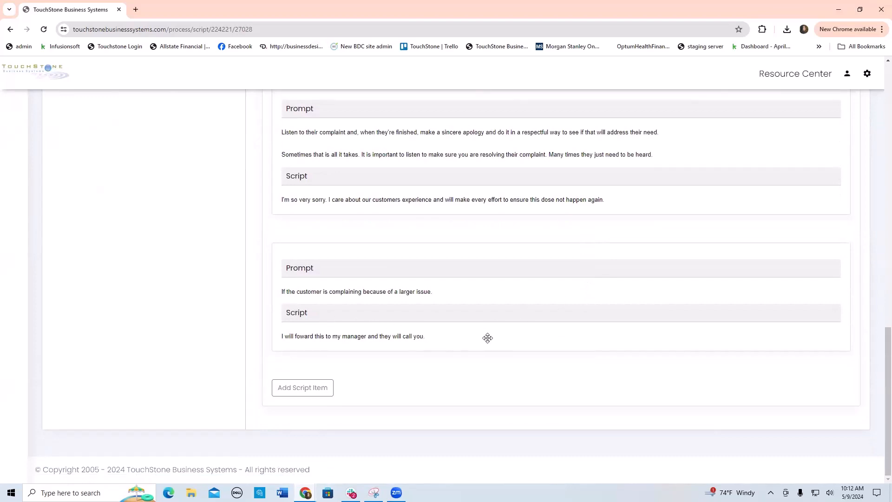
pyautogui.scroll(5, 487, 338)
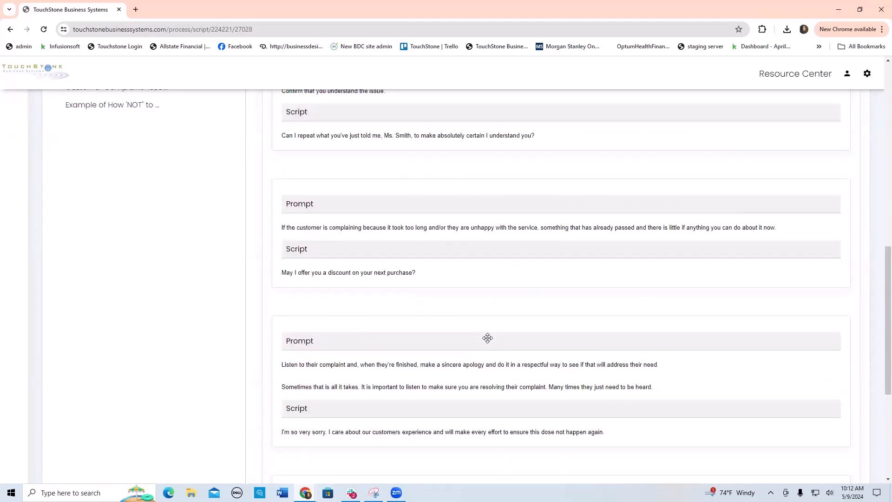
pyautogui.scroll(1, 548, 334)
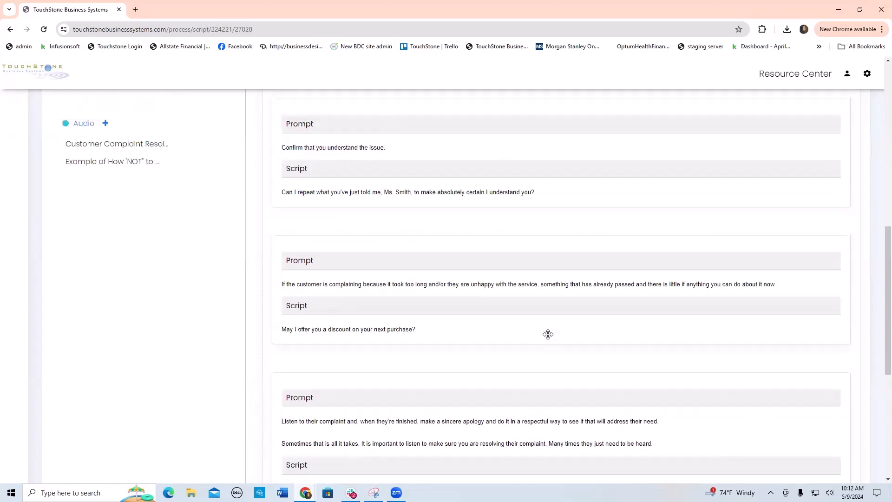
pyautogui.scroll(10, 593, 340)
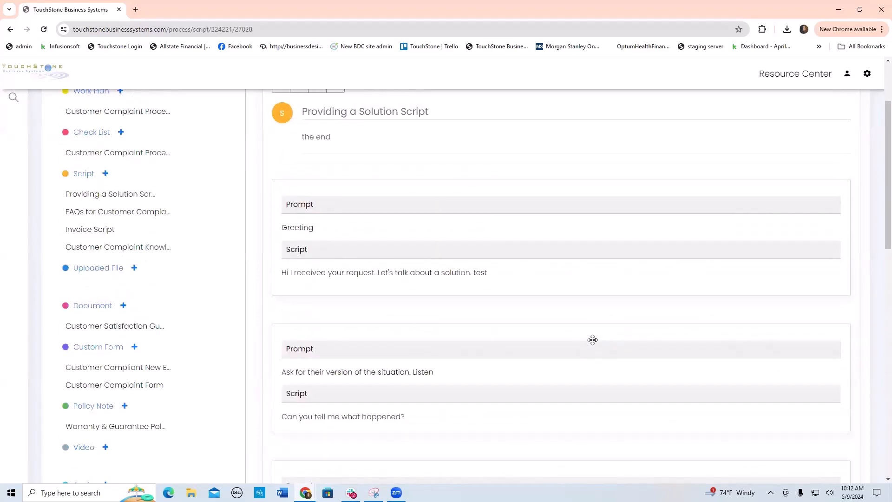
pyautogui.scroll(1, 592, 340)
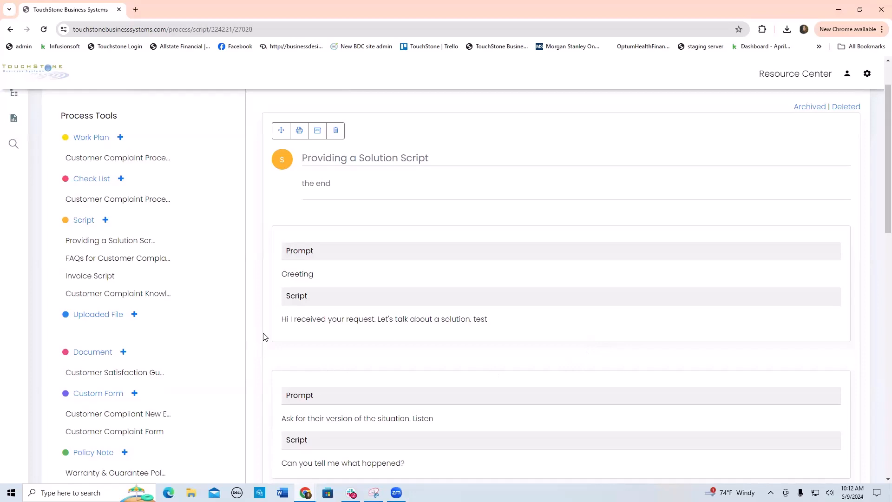
# View the prompts and script texts of the Customer Complaint Knowledge Script and the FAQs for Customer Complaints script.
pyautogui.click(133, 298)
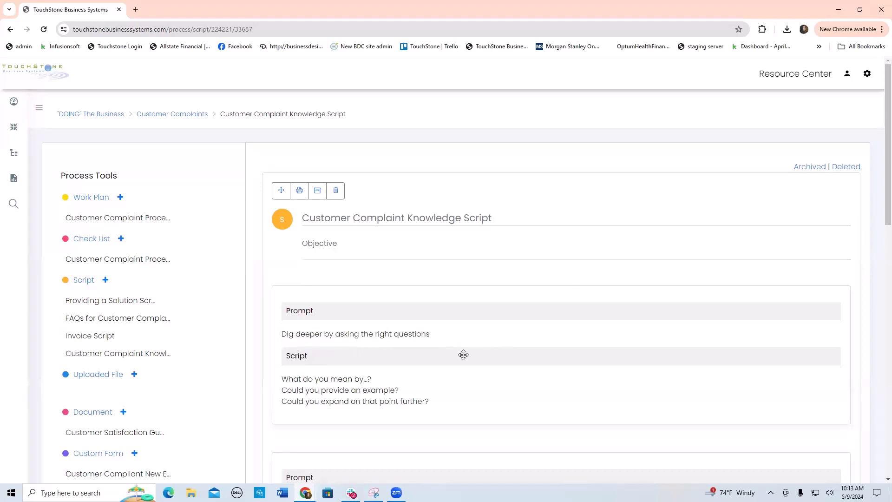
pyautogui.scroll(-1, 489, 350)
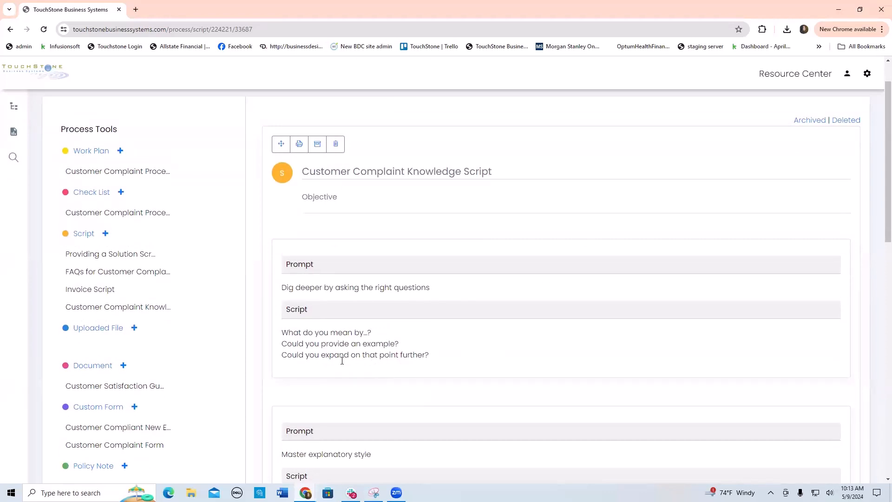
pyautogui.scroll(-2, 478, 360)
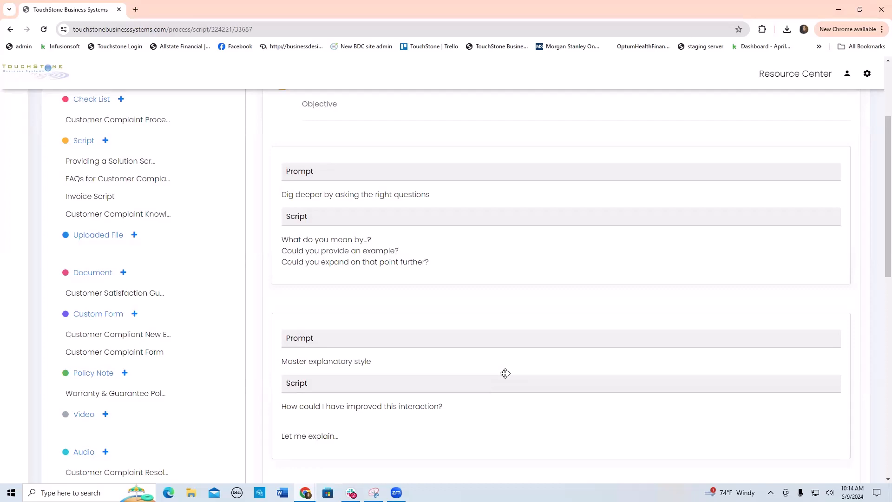
pyautogui.scroll(2, 506, 373)
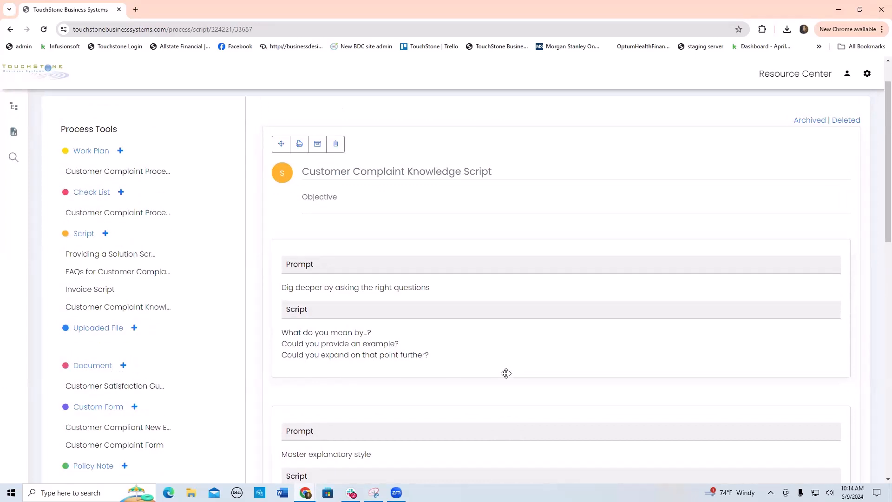
pyautogui.scroll(1, 506, 373)
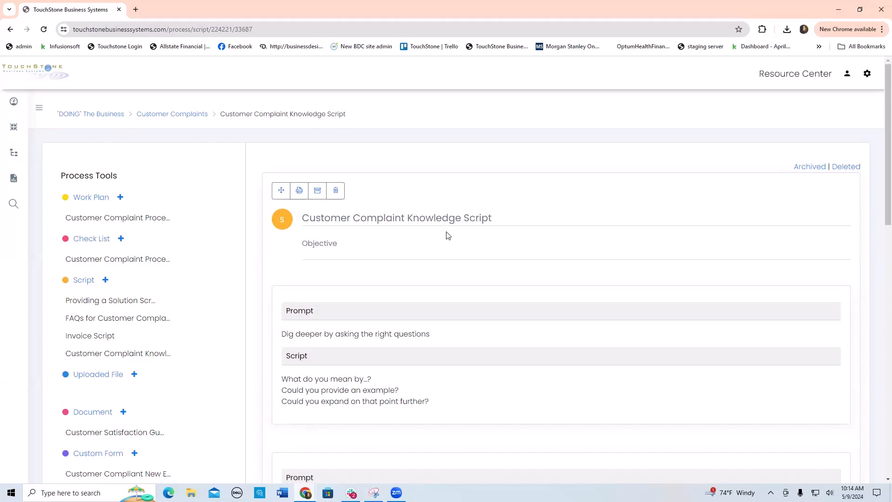
pyautogui.click(108, 321)
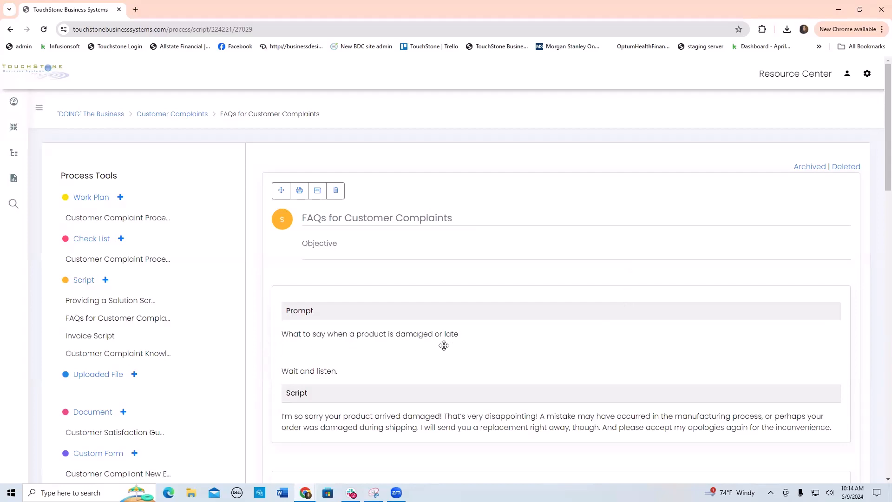
pyautogui.scroll(-2, 486, 255)
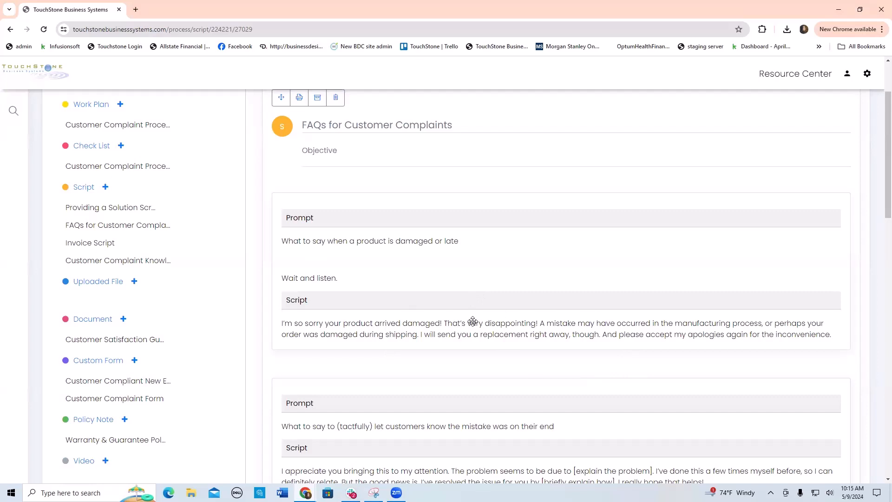
# Reopen the Providing a Solution Script and examine its greeting, listening and issue confirmation items.
pyautogui.click(121, 210)
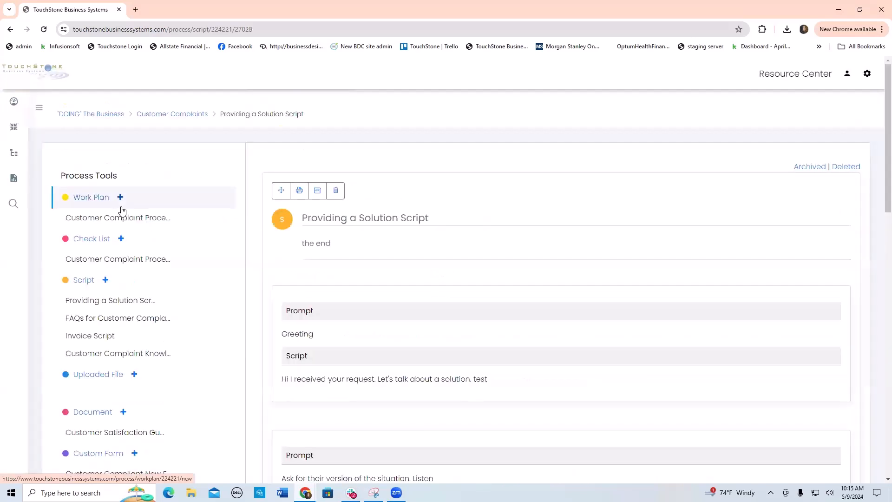
pyautogui.scroll(-1, 656, 265)
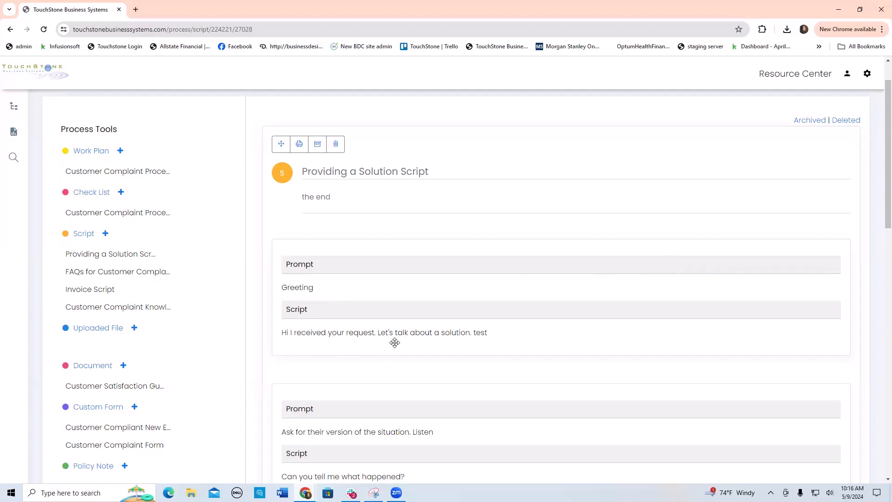
pyautogui.scroll(-3, 501, 331)
pyautogui.scroll(-2, 501, 331)
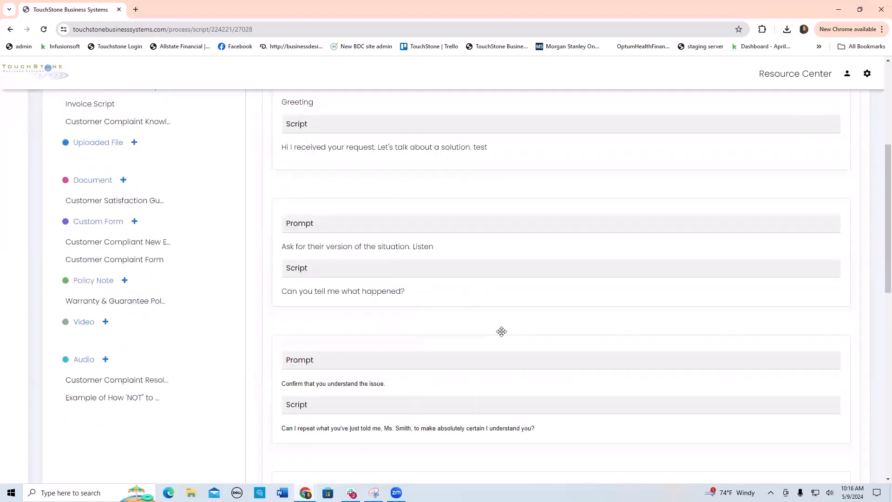
pyautogui.scroll(-1, 502, 331)
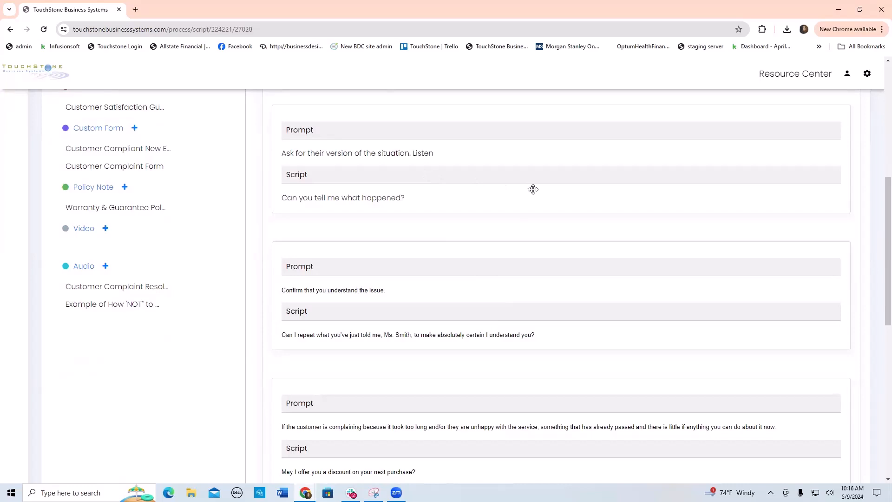
pyautogui.scroll(3, 533, 189)
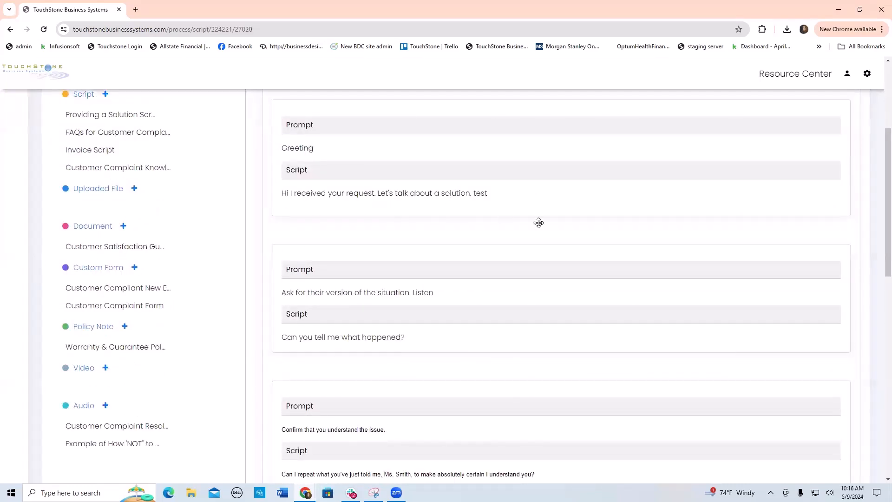
pyautogui.scroll(-2, 539, 223)
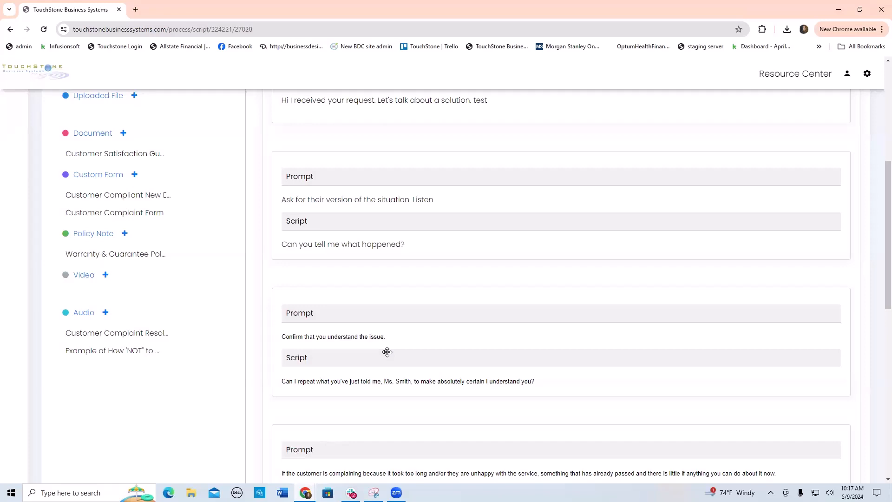
pyautogui.scroll(2, 387, 352)
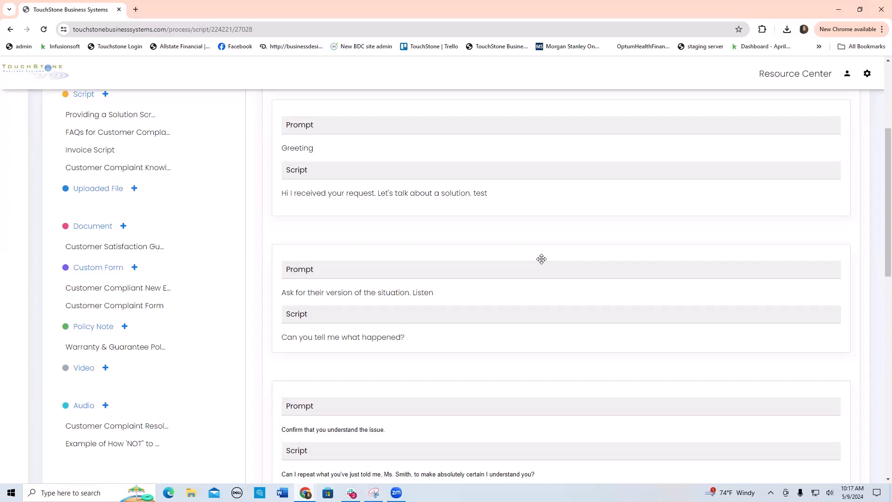
pyautogui.scroll(2, 542, 259)
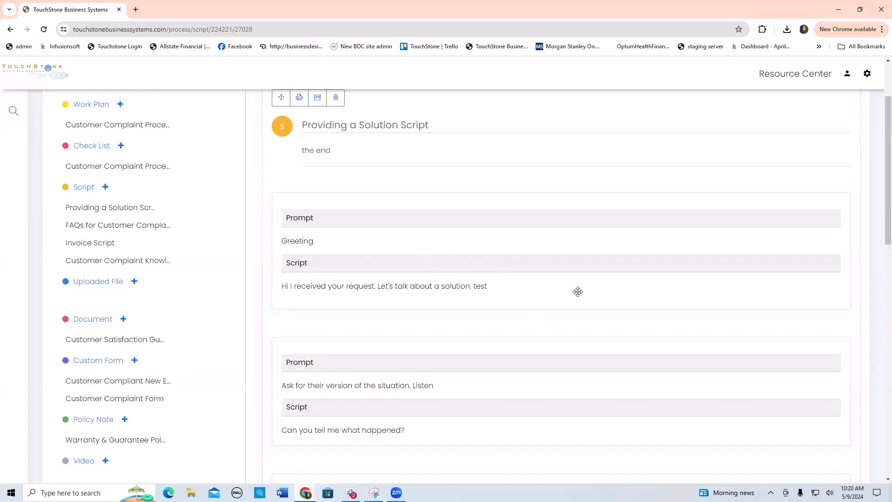
pyautogui.scroll(-2, 578, 291)
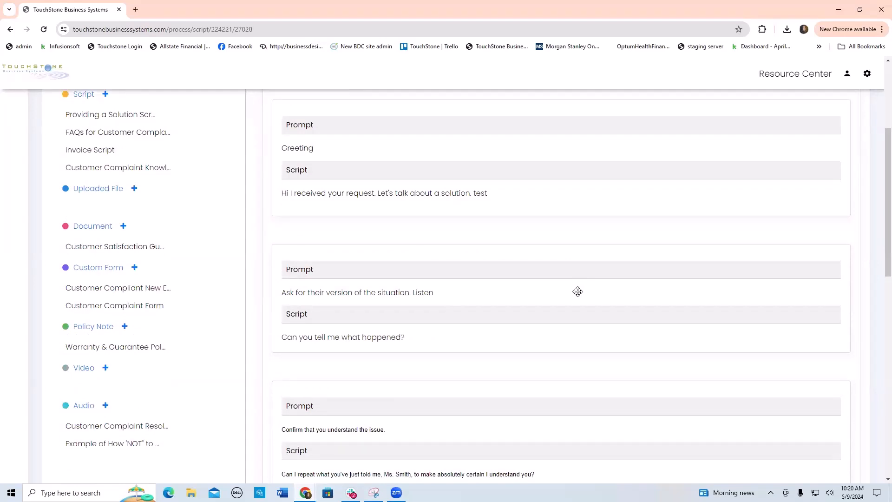
# Return to the FAQs for Customer Complaints script and examine its items on damaged products and customer mistakes.
pyautogui.scroll(2, 578, 292)
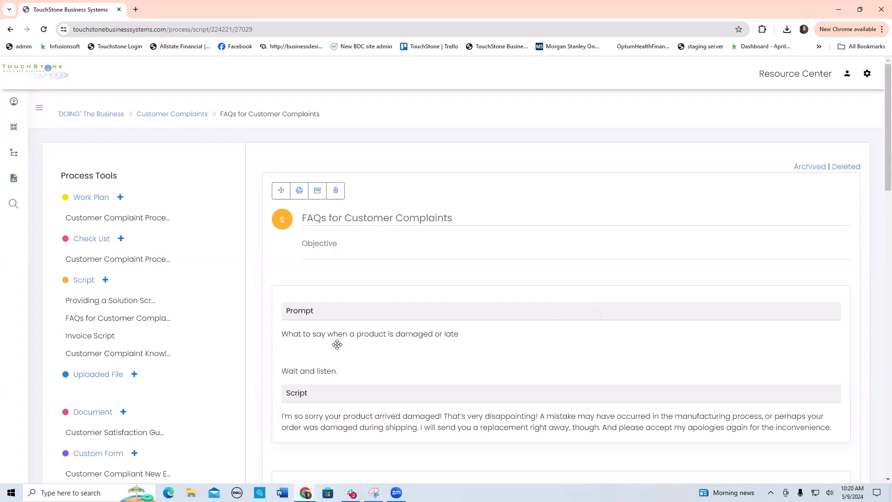
pyautogui.scroll(-2, 337, 345)
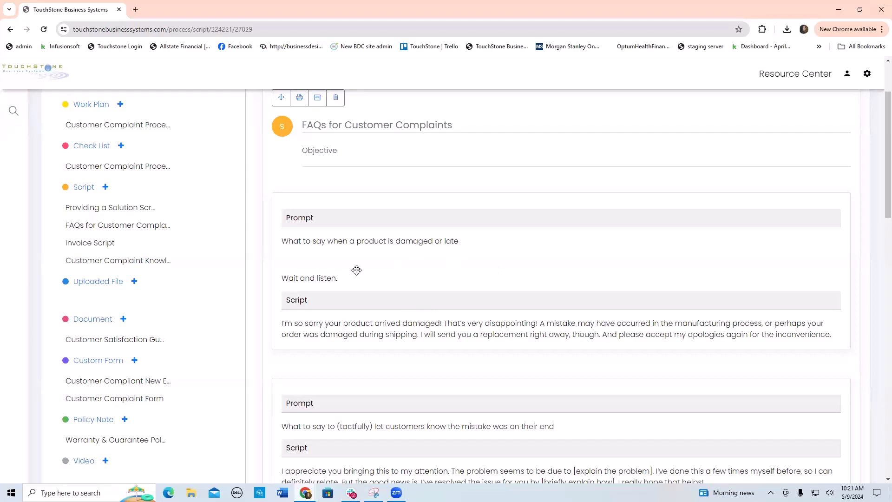
pyautogui.scroll(-3, 350, 279)
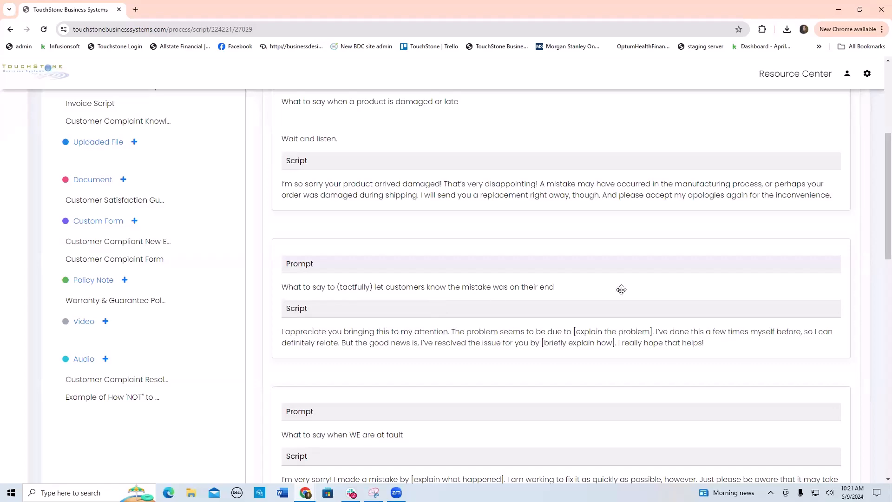
pyautogui.scroll(3, 622, 289)
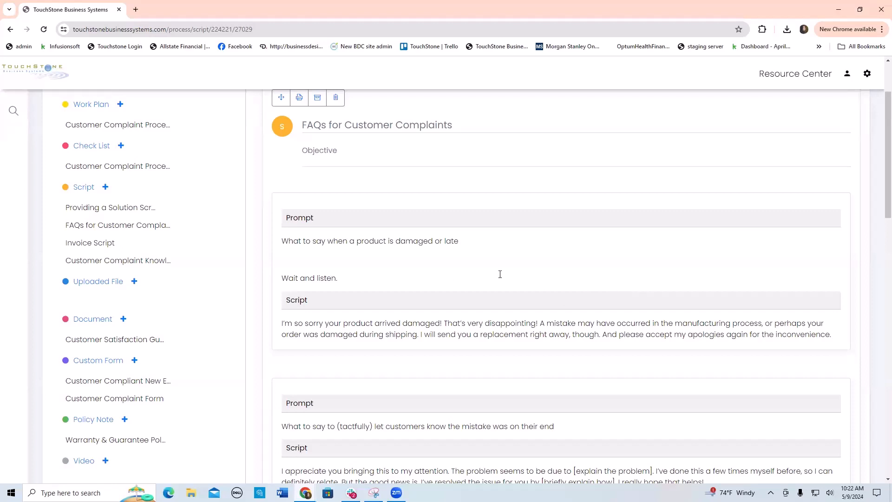
# Create a new uploaded file entry titled "File" with the objective "the purpose".
pyautogui.scroll(-2, 500, 275)
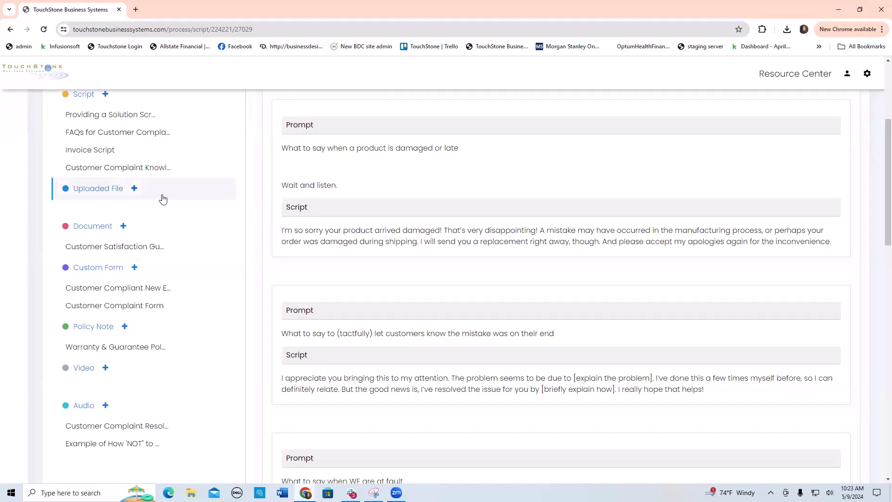
pyautogui.click(134, 189)
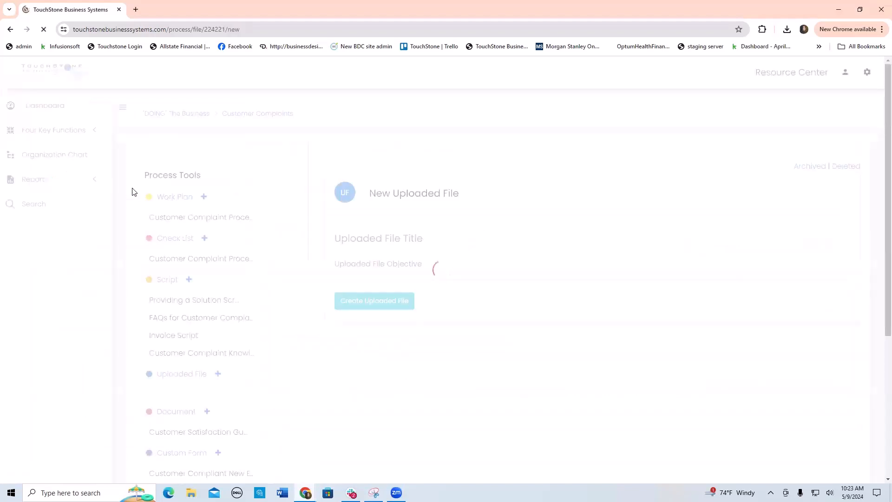
pyautogui.click(309, 238)
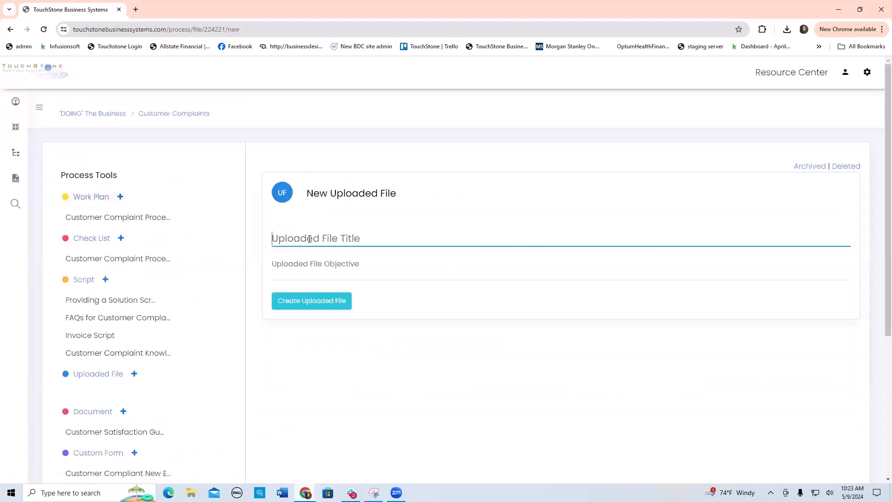
pyautogui.write('File')
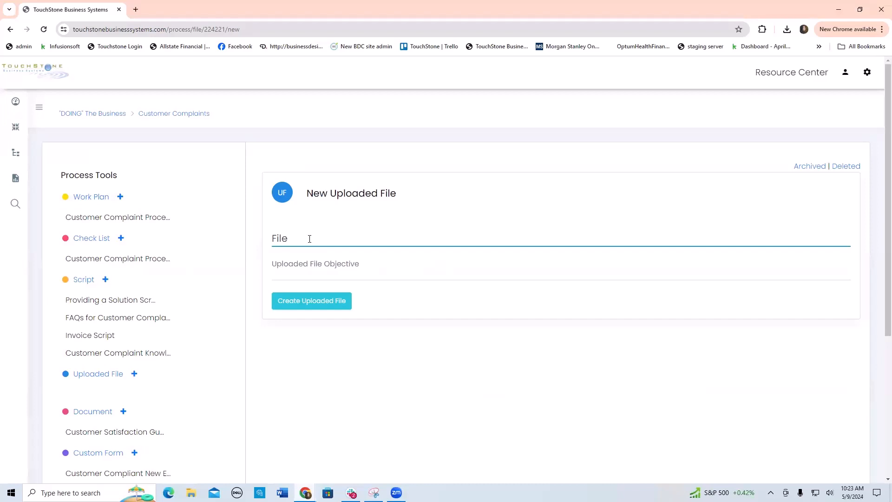
pyautogui.click(297, 272)
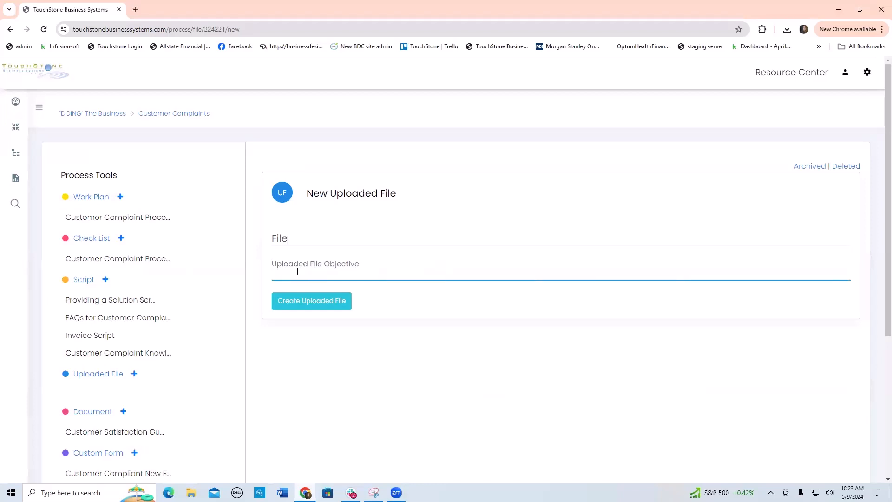
pyautogui.write('the purpose')
pyautogui.click(308, 306)
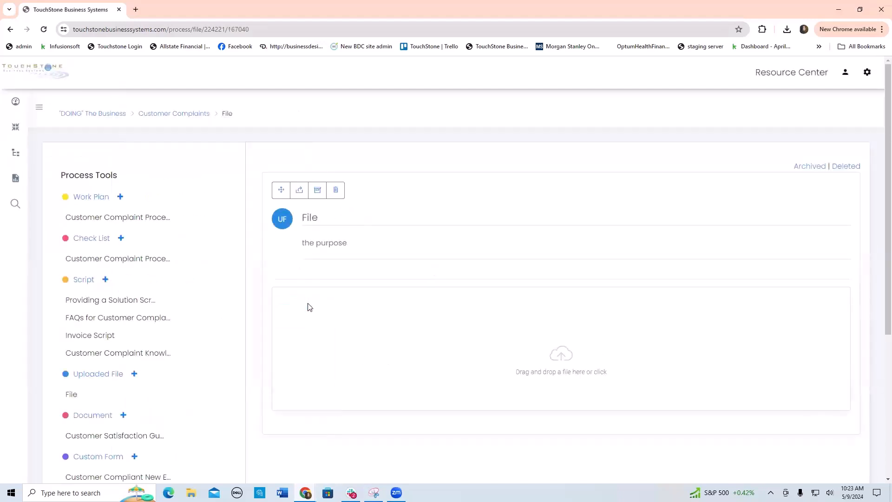
# Upload a file from the computer to the "File" entry and view the uploaded file.
pyautogui.scroll(-1, 288, 316)
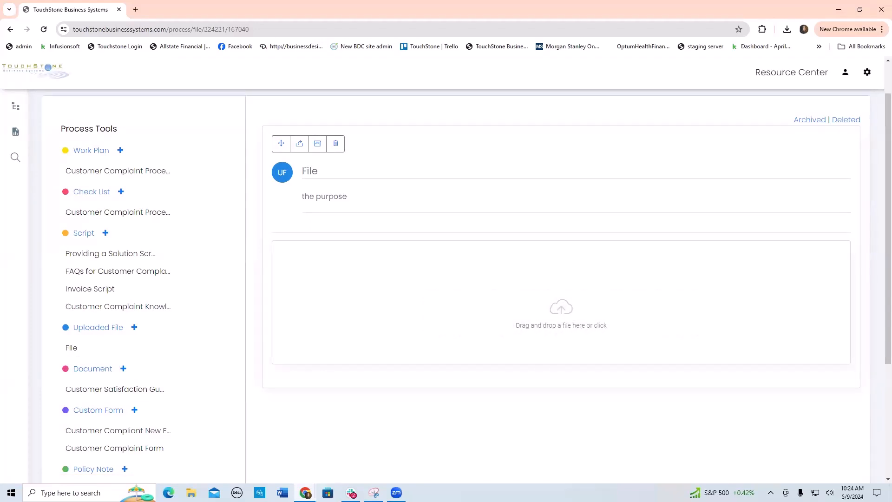
pyautogui.moveTo(785, 226); pyautogui.dragTo(555, 302)
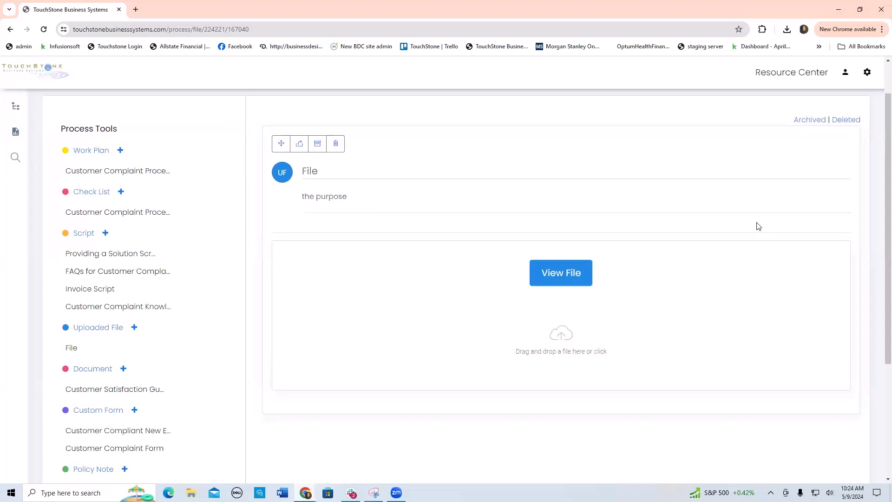
pyautogui.click(566, 281)
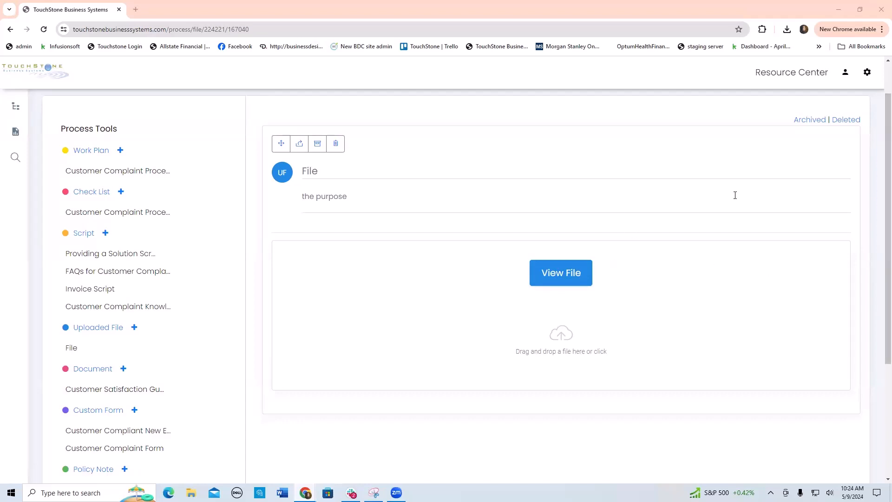
# Download the "File" entry's uploaded file and upload File..rtf back to the same entry.
pyautogui.click(568, 275)
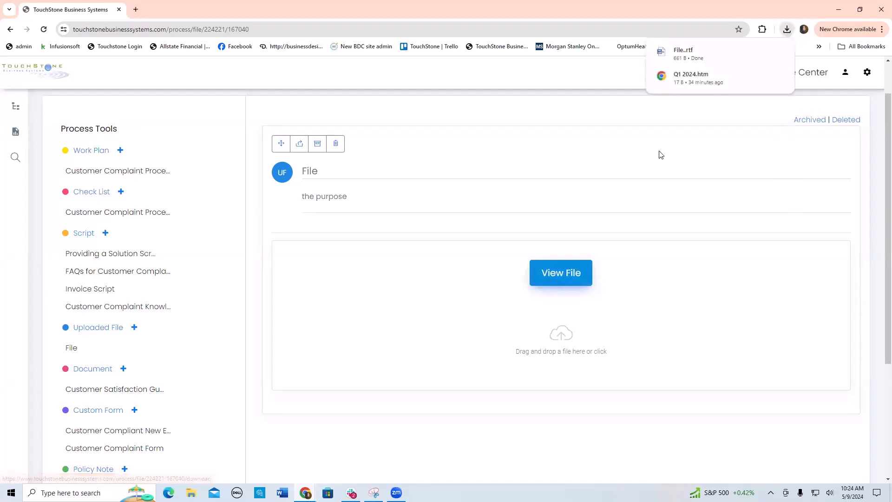
pyautogui.moveTo(700, 54)
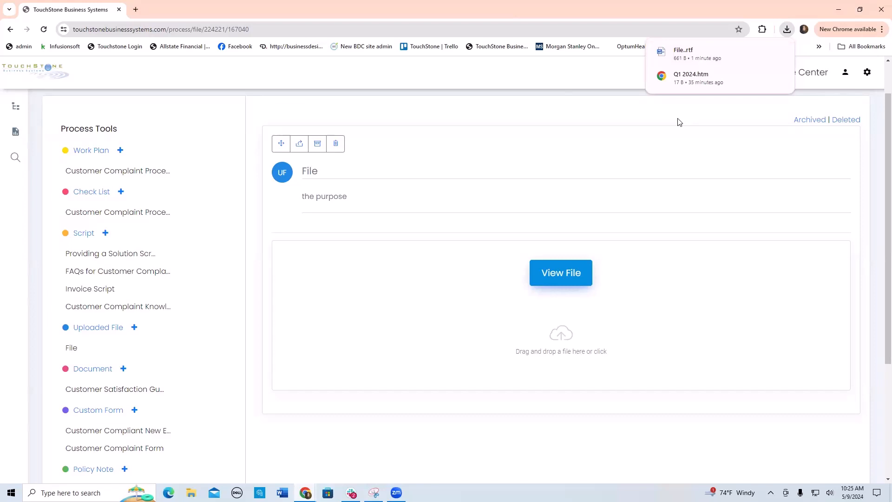
pyautogui.moveTo(688, 51); pyautogui.dragTo(567, 333)
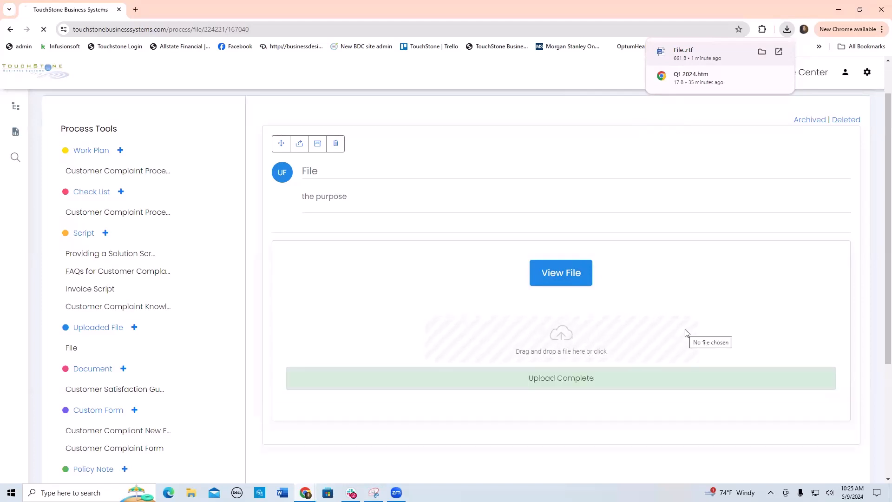
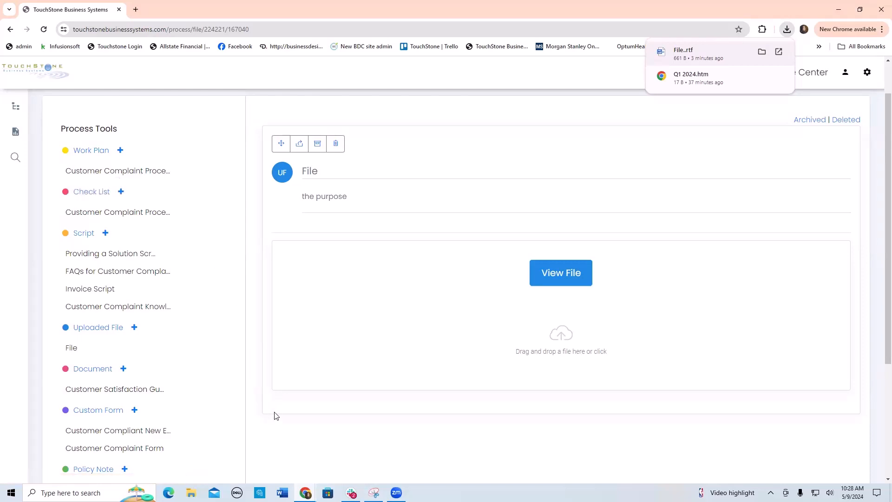
# Open the Customer Satisfaction Guidelines document and examine its numbered customer service standards.
pyautogui.scroll(-1, 275, 419)
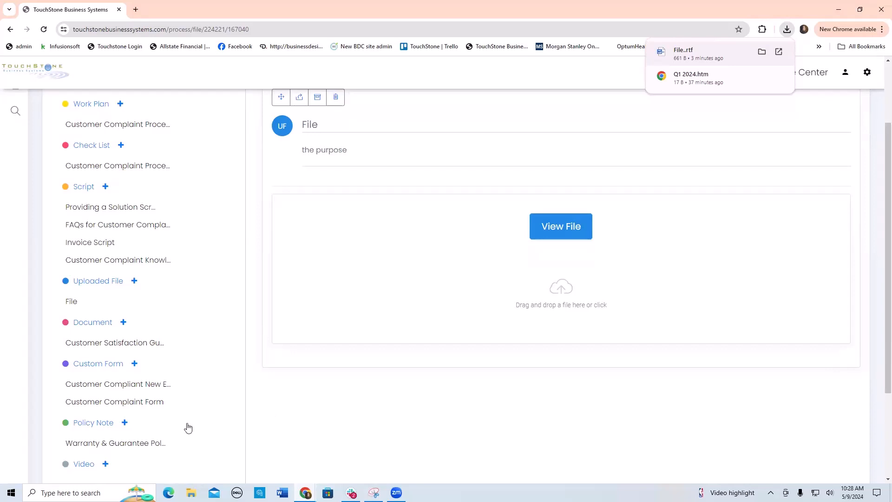
pyautogui.click(120, 344)
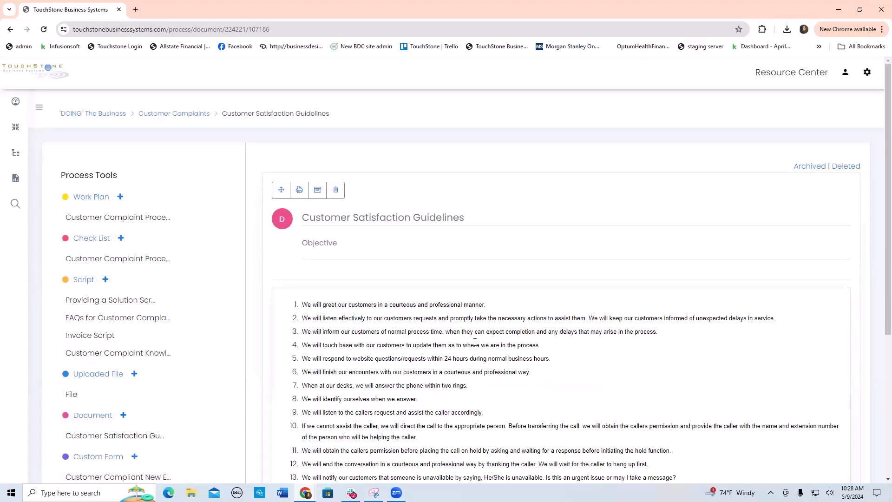
pyautogui.scroll(-1, 588, 388)
pyautogui.scroll(-2, 588, 388)
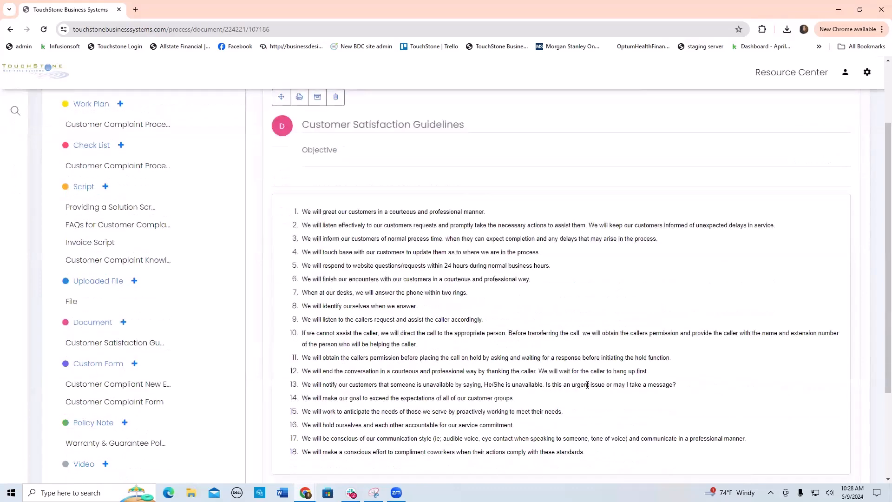
pyautogui.scroll(2, 588, 385)
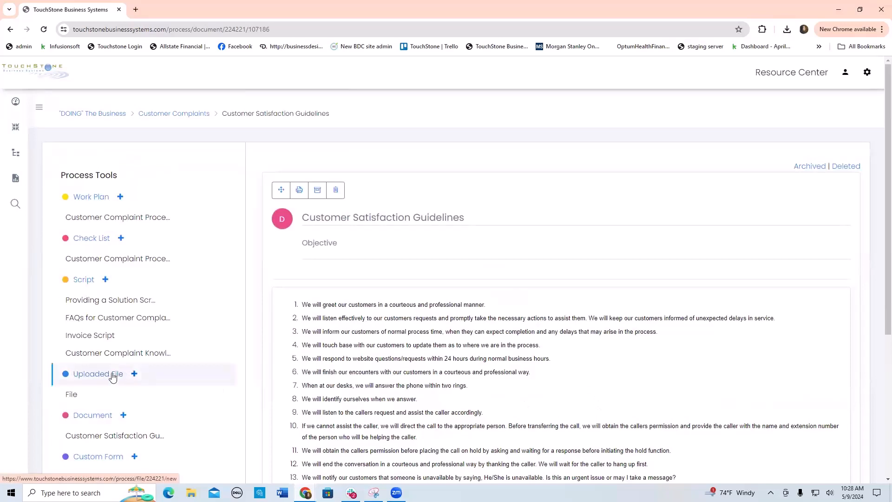
pyautogui.scroll(-1, 114, 379)
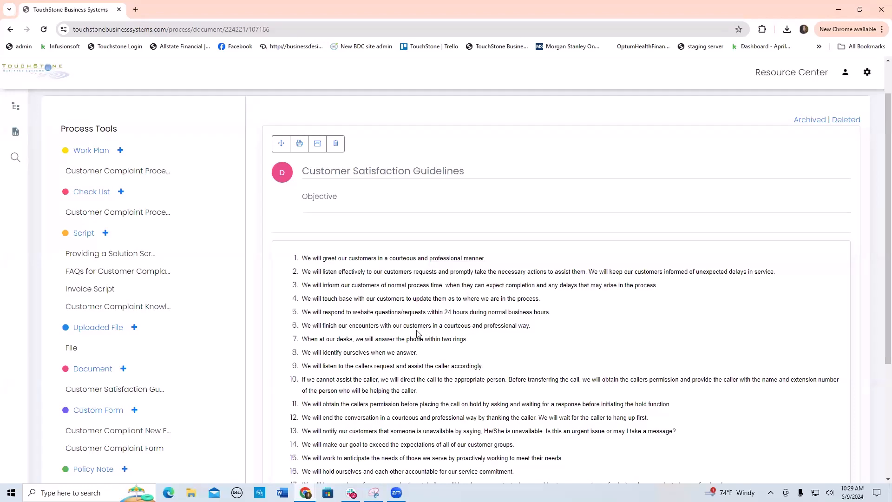
# Create a new document titled "Doc" in the Customer Complaints process.
pyautogui.scroll(-2, 201, 326)
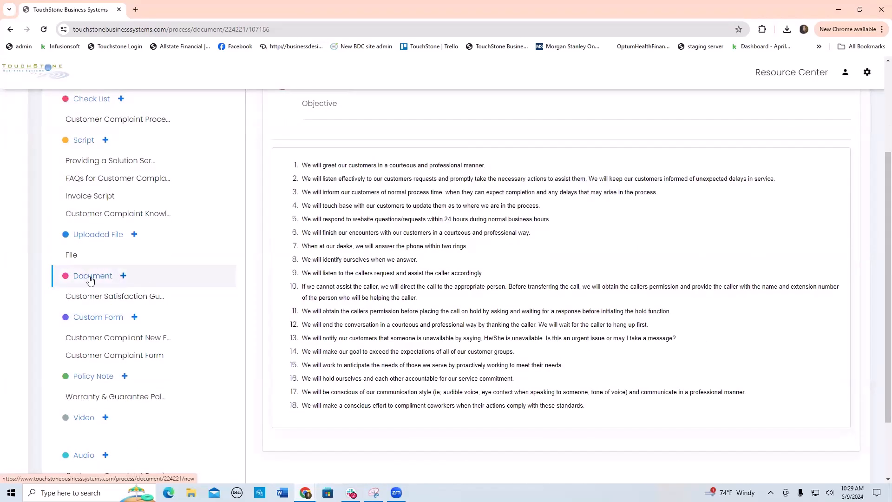
pyautogui.click(123, 277)
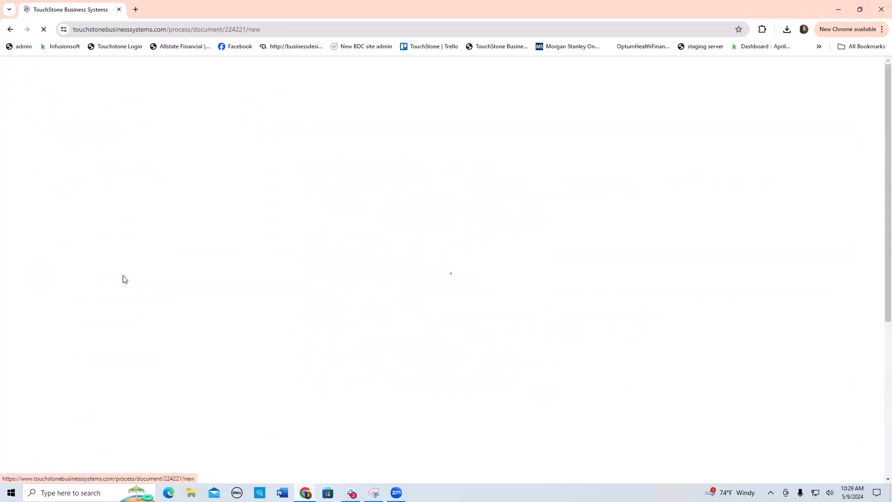
pyautogui.click(294, 237)
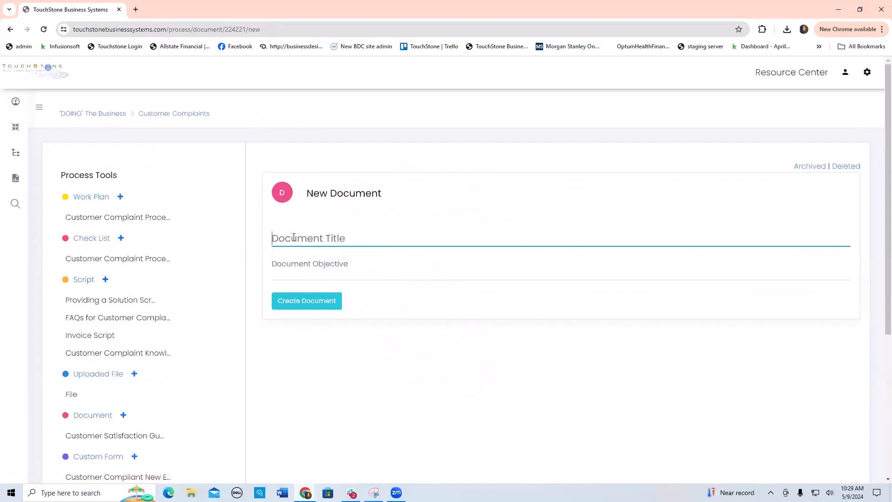
pyautogui.write('Doc')
pyautogui.click(304, 303)
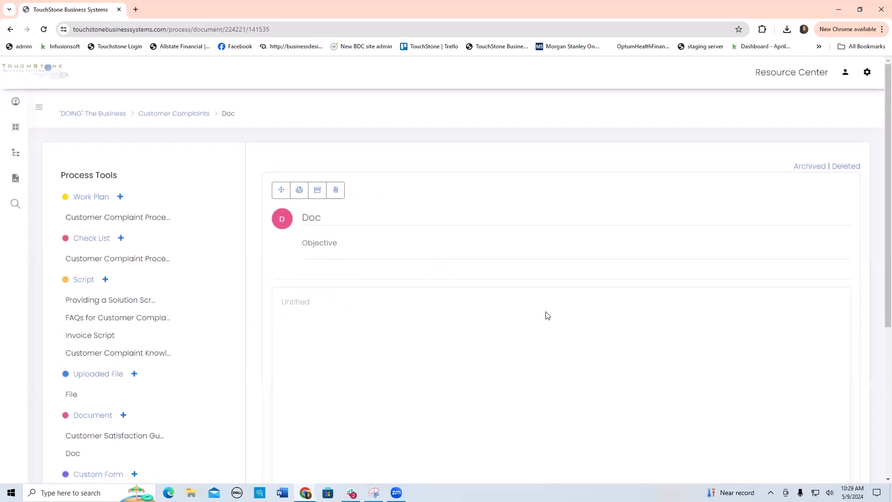
# Replace the placeholder content of "Doc" with "text" and, below a blank line, "list".
pyautogui.scroll(-1, 547, 316)
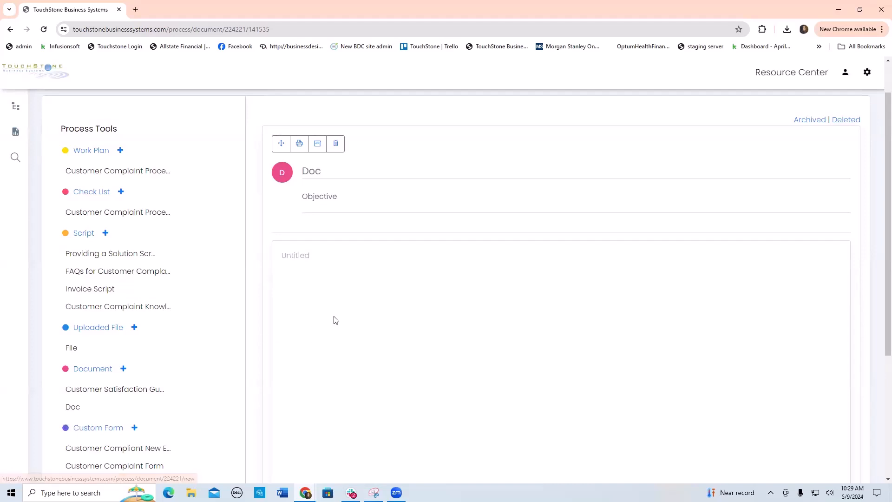
pyautogui.click(318, 262)
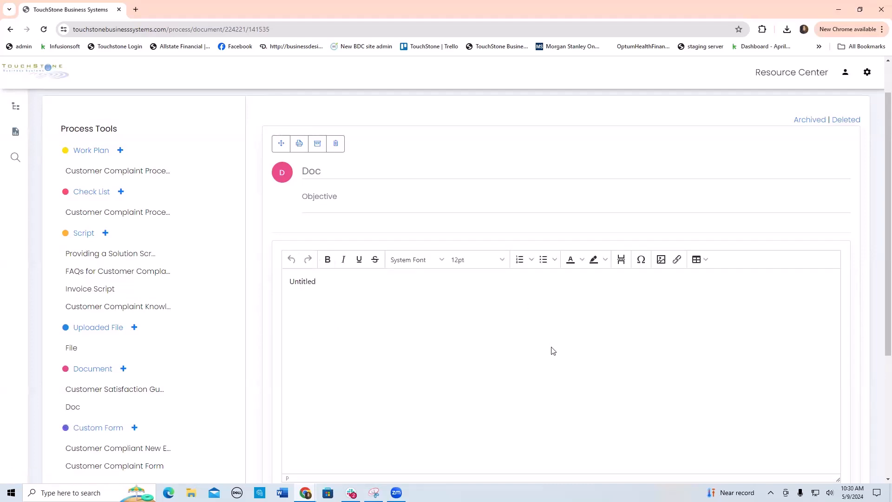
pyautogui.scroll(-1, 552, 351)
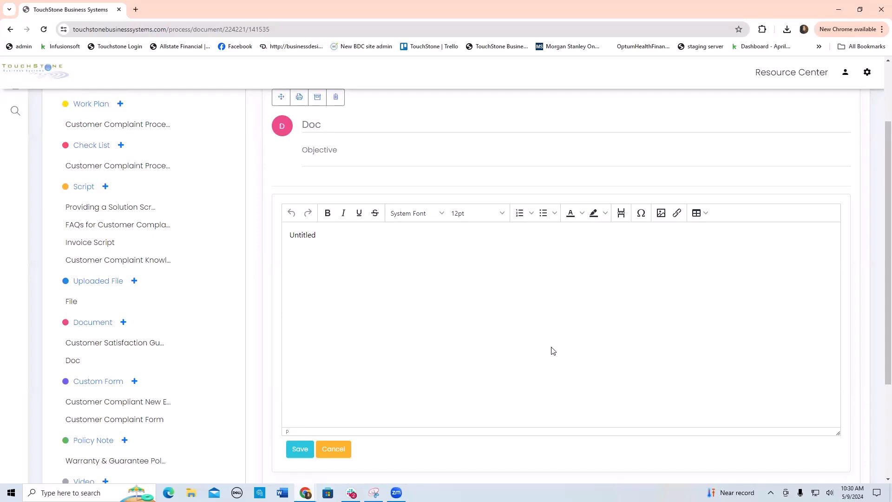
pyautogui.click(316, 238)
pyautogui.write('text   ')
pyautogui.write('list')
# Insert a table with 10 columns and 3 rows below "list" and save the document content.
pyautogui.click(705, 213)
pyautogui.moveTo(717, 236)
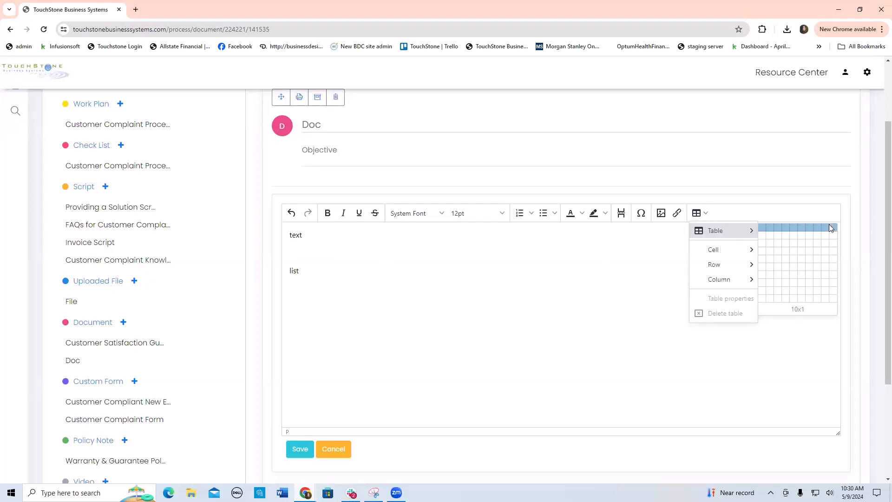
pyautogui.click(833, 245)
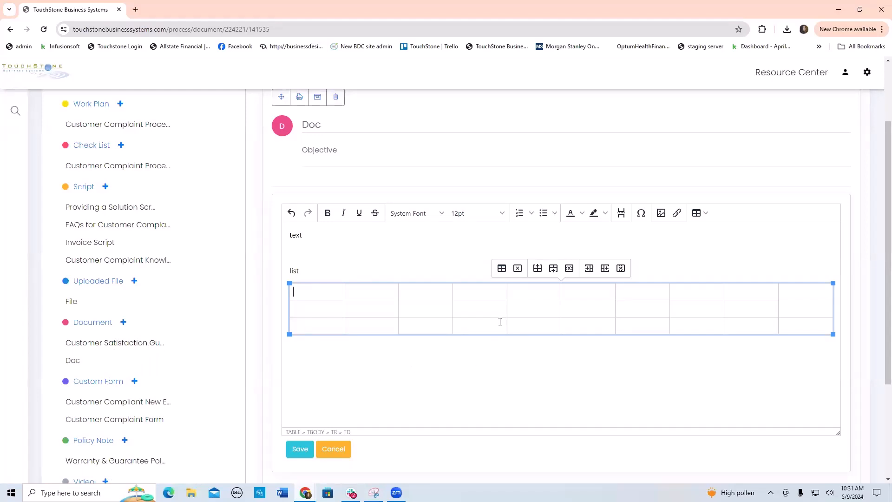
pyautogui.scroll(-2, 483, 288)
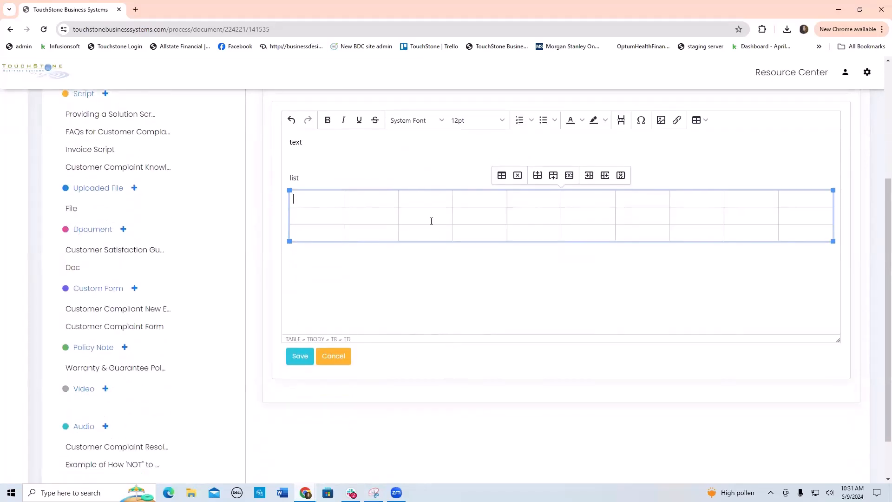
pyautogui.click(300, 357)
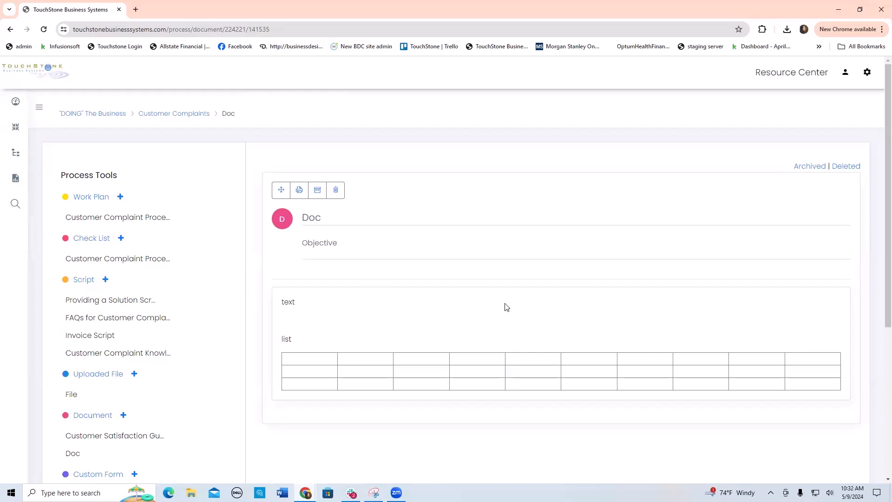
# Create a new custom form titled "Cf" in the Customer Complaints process.
pyautogui.scroll(-3, 510, 260)
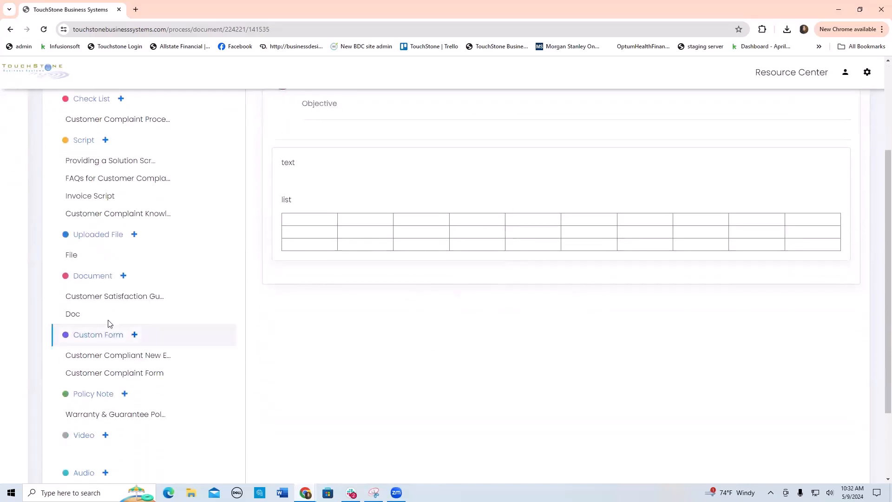
pyautogui.scroll(-1, 307, 356)
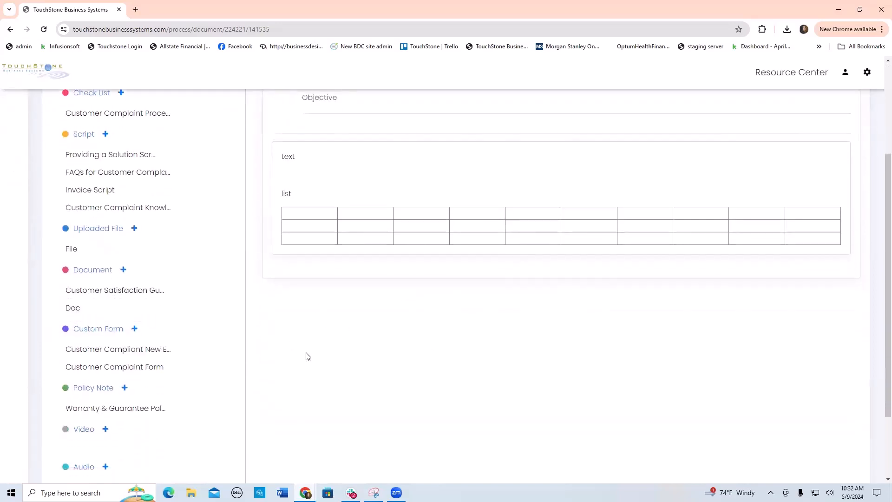
pyautogui.scroll(-2, 307, 356)
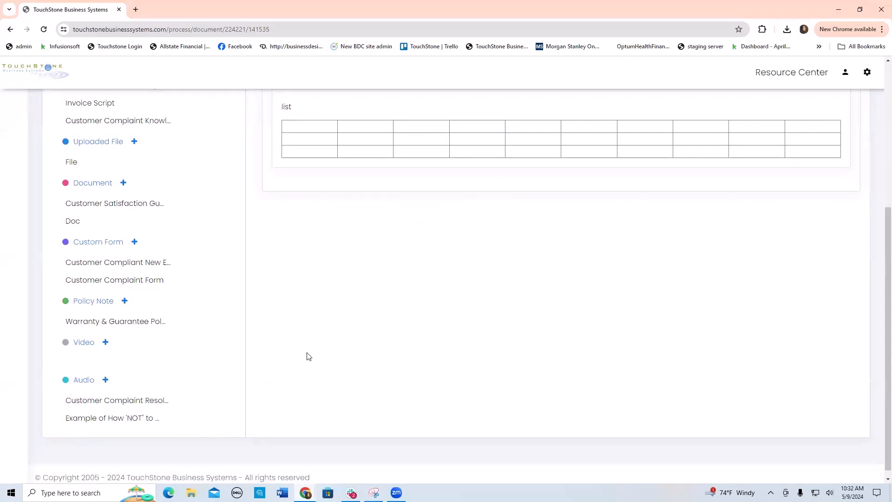
pyautogui.scroll(2, 485, 367)
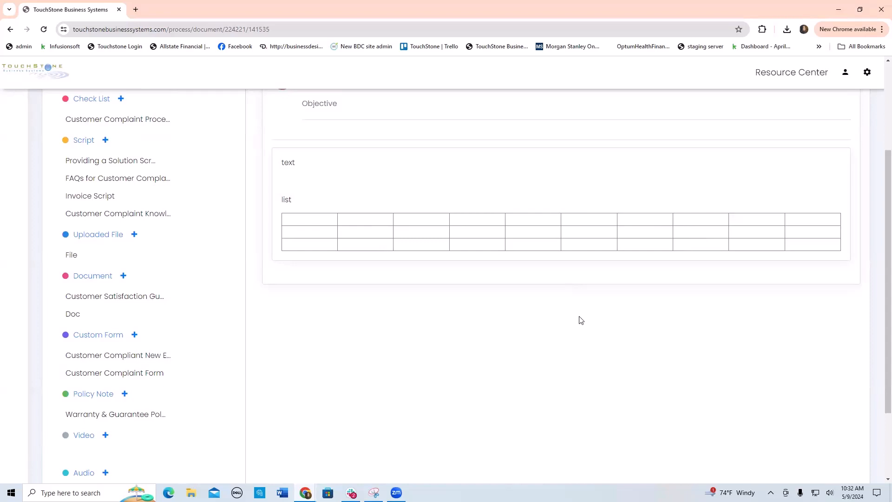
pyautogui.click(112, 337)
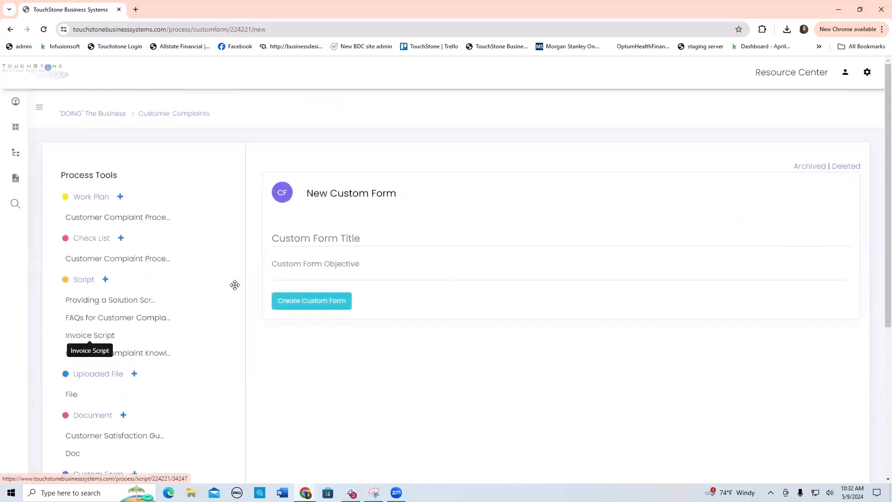
pyautogui.click(289, 236)
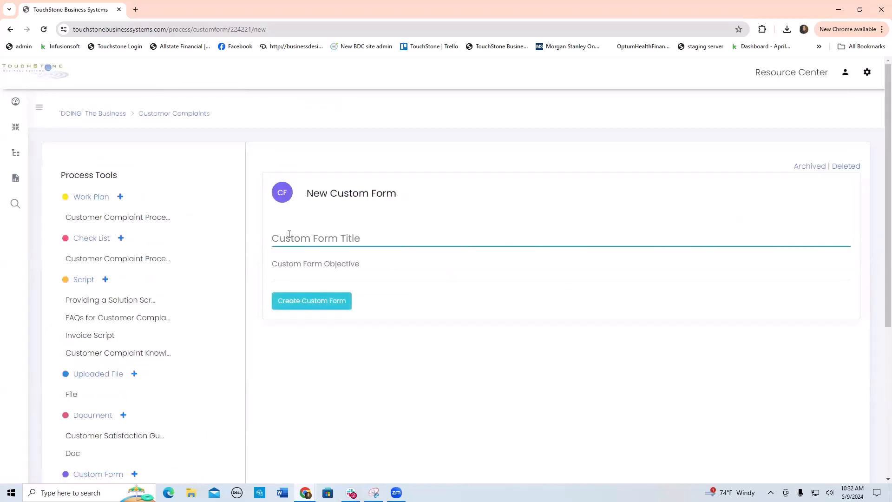
pyautogui.write('Cf')
pyautogui.click(325, 305)
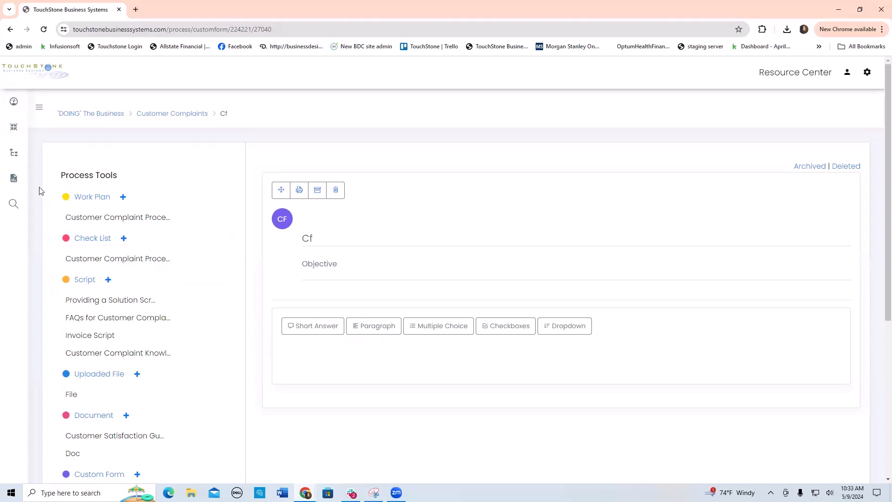
# Add a Short Answer field labelled "Name" to the "Cf" form.
pyautogui.moveTo(41, 180)
pyautogui.click(324, 329)
pyautogui.click(375, 144)
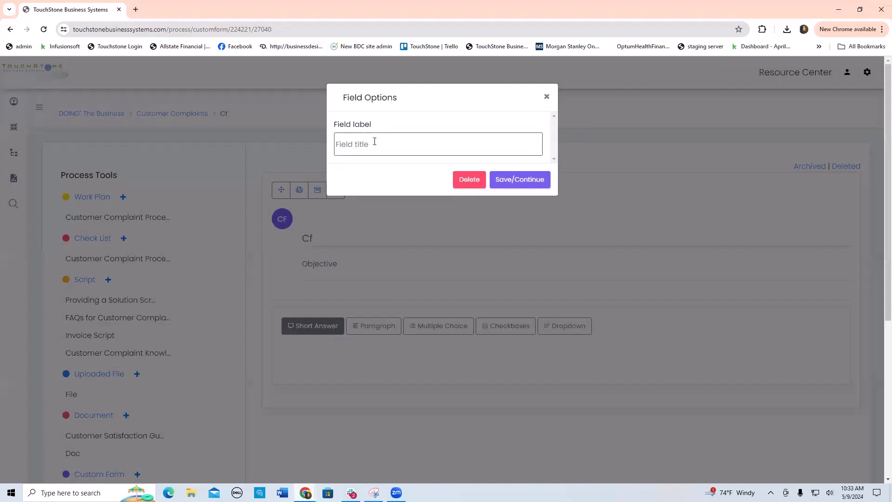
pyautogui.click(345, 143)
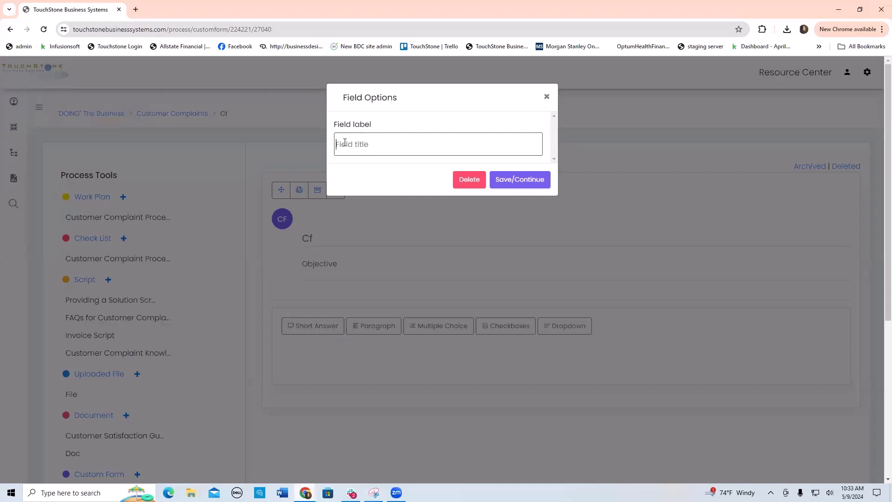
pyautogui.write('Name')
pyautogui.click(516, 179)
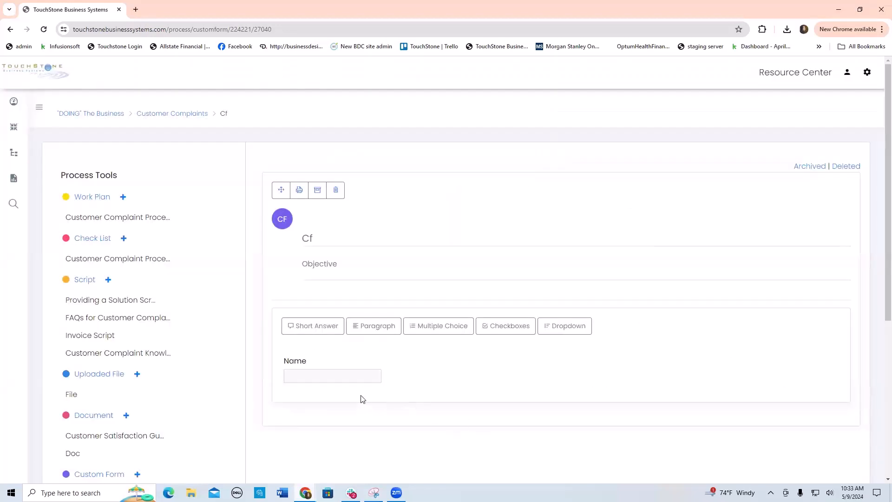
# Add a Paragraph field labelled "Comments" to the "Cf" form.
pyautogui.click(379, 327)
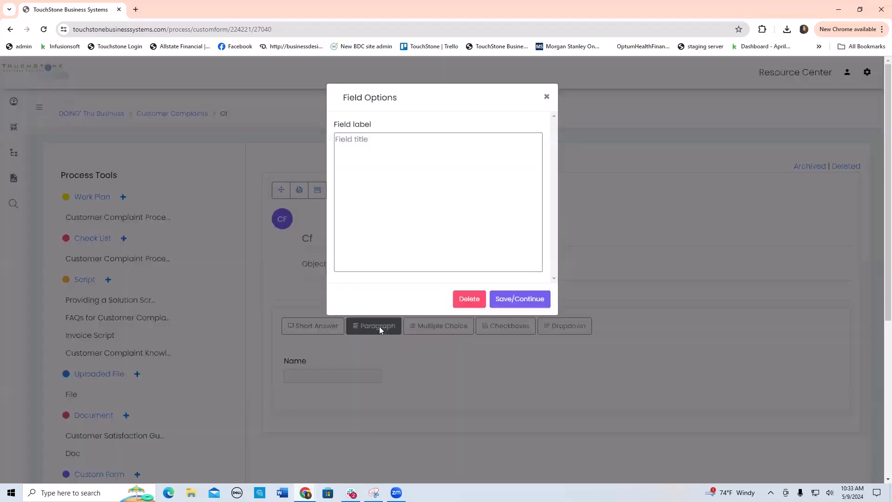
pyautogui.write('Coo')
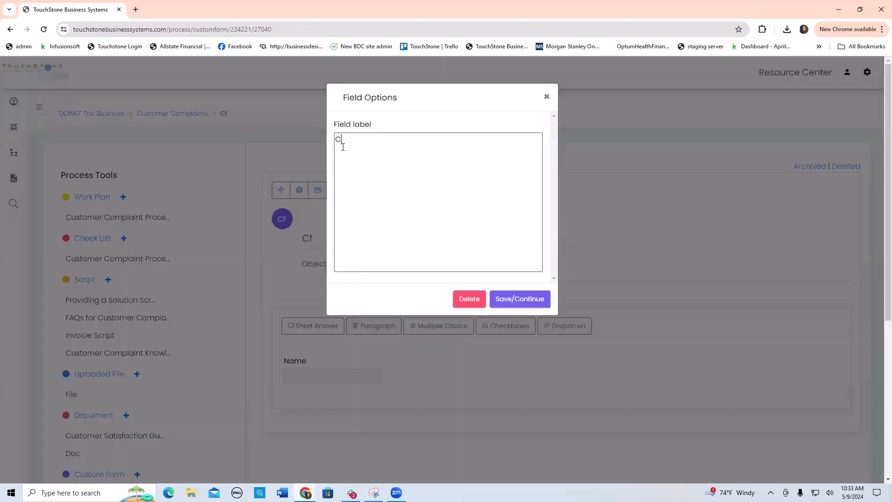
pyautogui.write('mments')
pyautogui.click(523, 302)
# Add a Multiple Choice field labelled "Question" to the "Cf" form with the choices A, B and C.
pyautogui.scroll(-2, 560, 386)
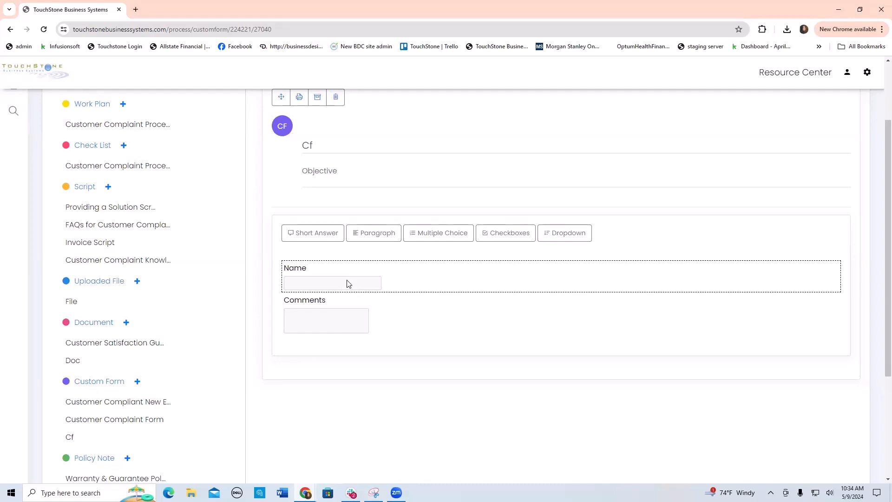
pyautogui.click(451, 231)
pyautogui.click(355, 141)
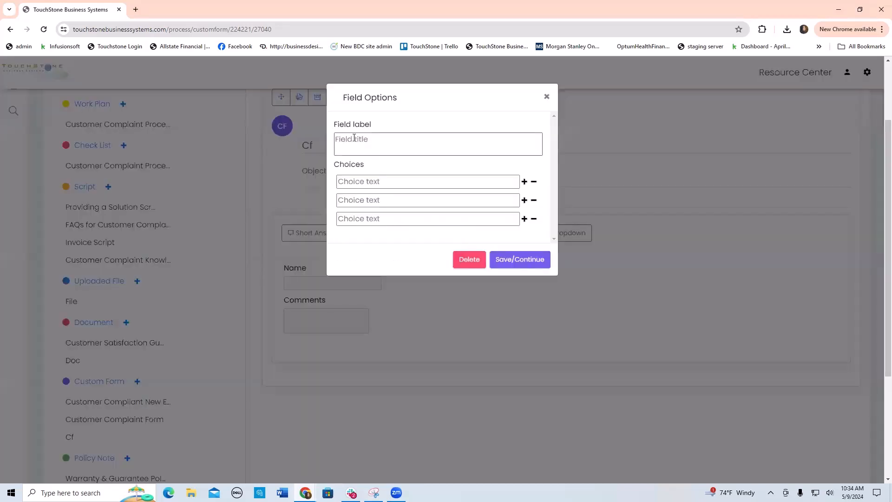
pyautogui.write('Question')
pyautogui.click(360, 182)
pyautogui.write('A')
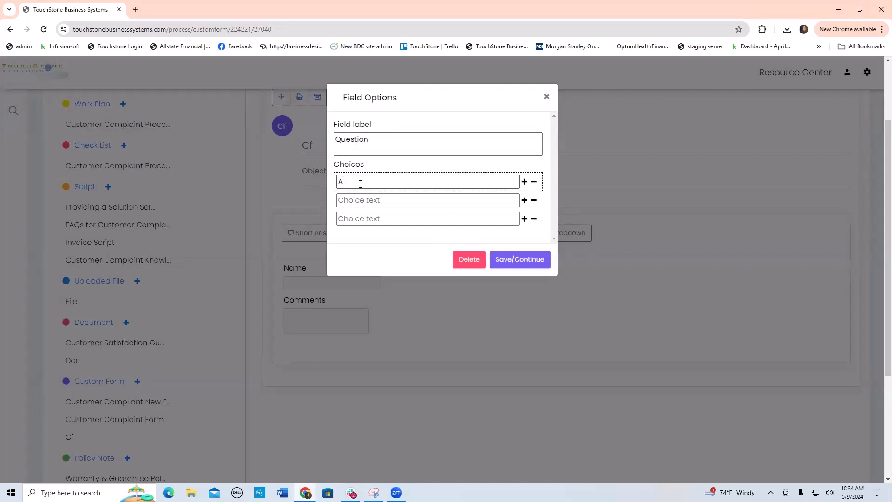
pyautogui.click(350, 201)
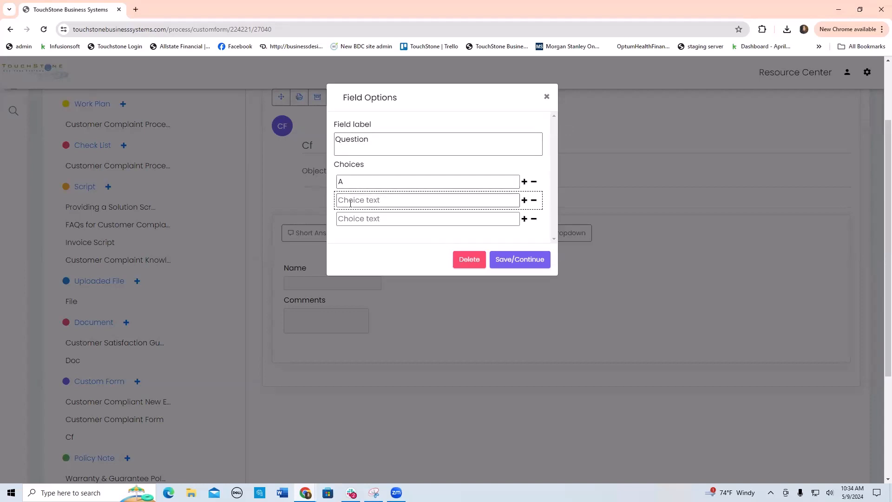
pyautogui.write('B')
pyautogui.click(347, 219)
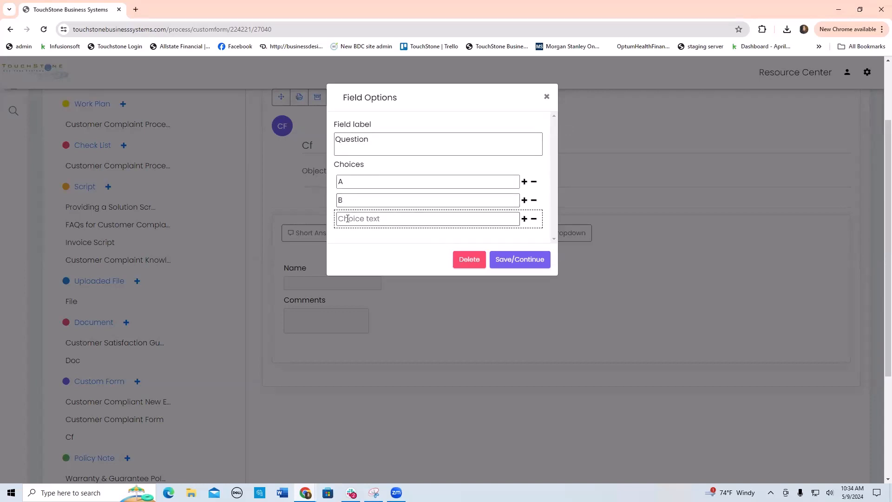
pyautogui.write('C')
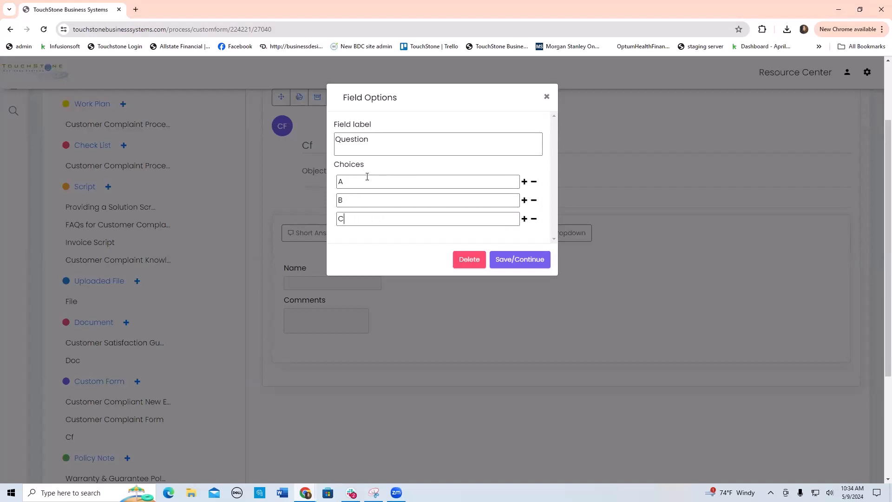
# Append a fourth choice "D" to the "Question" field and save the field.
pyautogui.click(364, 240)
pyautogui.click(526, 220)
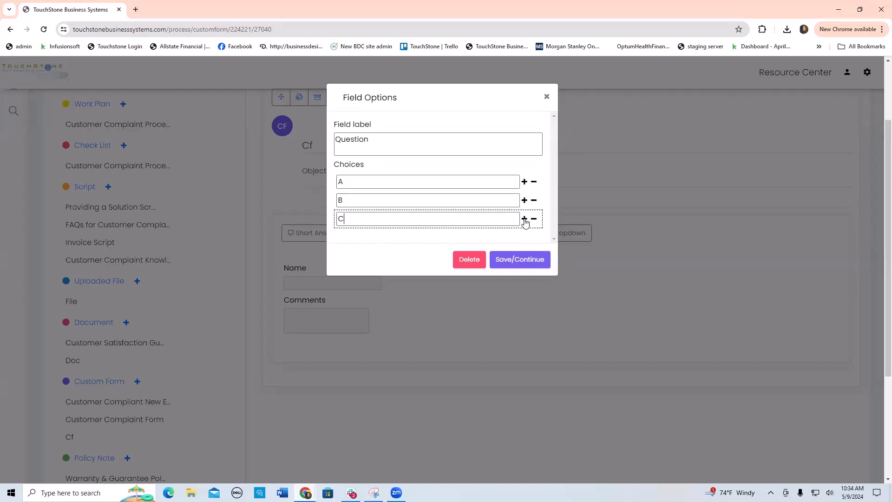
pyautogui.click(368, 235)
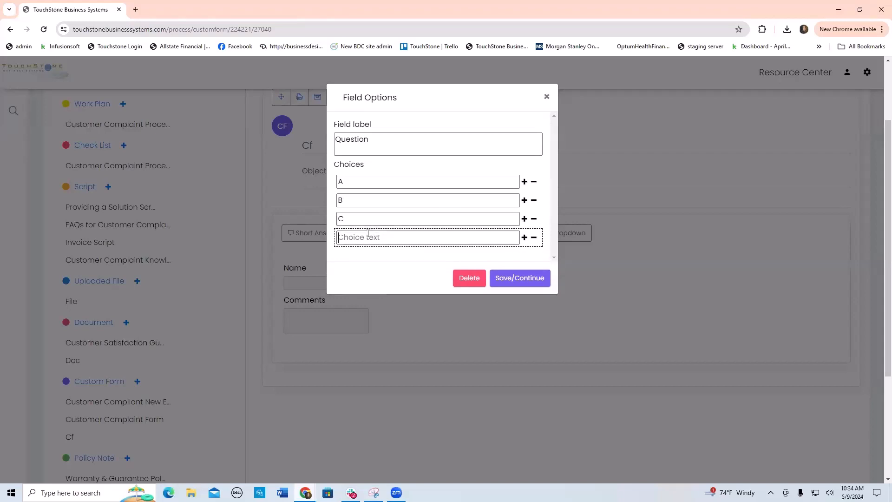
pyautogui.write('D')
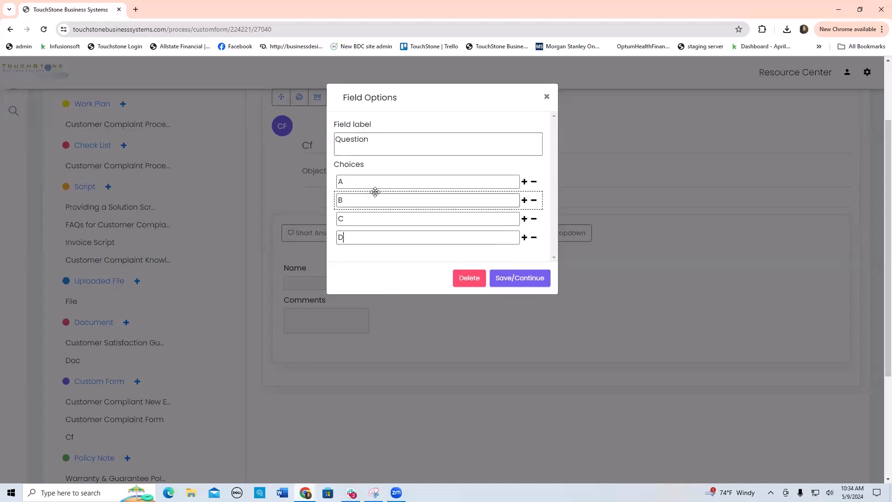
pyautogui.click(521, 283)
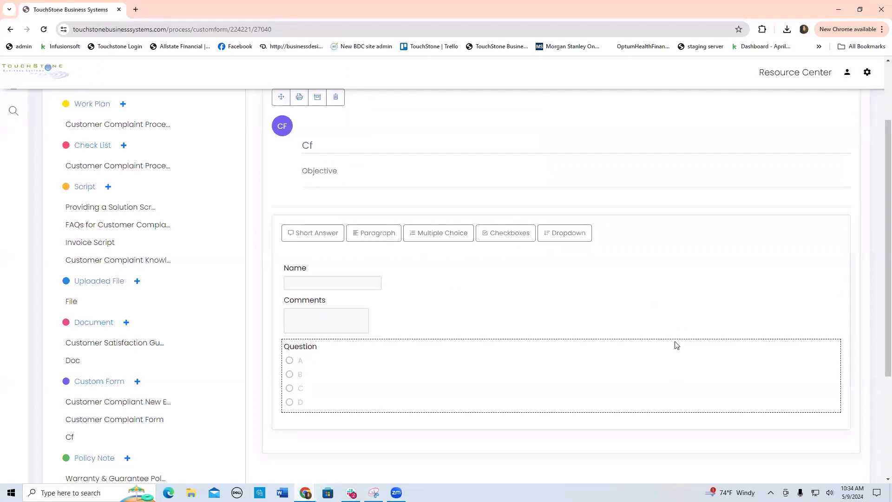
# Review the choices in the "Question" field's options and close them without saving.
pyautogui.scroll(-1, 590, 351)
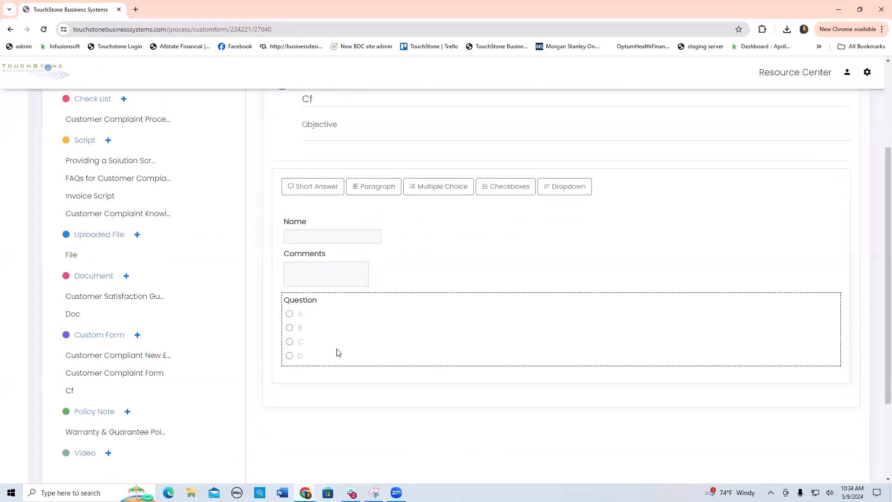
pyautogui.click(319, 328)
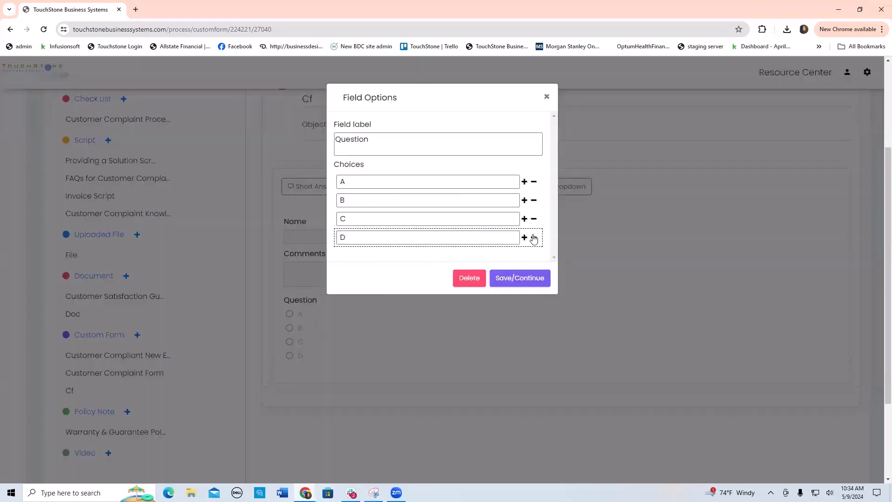
pyautogui.moveTo(542, 230); pyautogui.dragTo(538, 208)
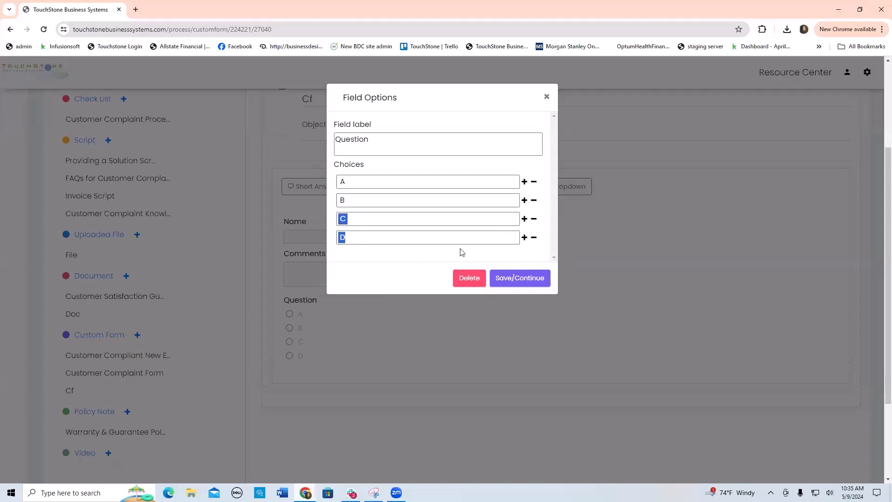
pyautogui.click(546, 97)
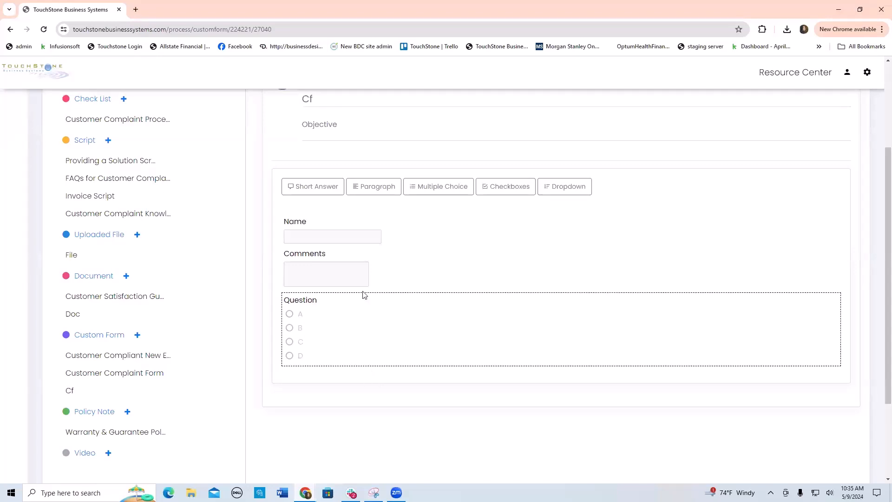
# Add a Paragraph field labelled "Why?" to the "Cf" form.
pyautogui.click(377, 185)
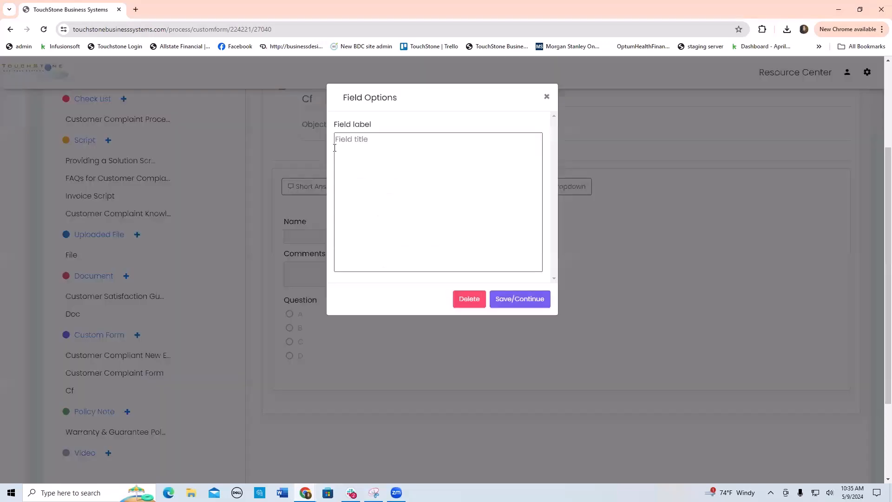
pyautogui.write('Why?')
pyautogui.click(520, 302)
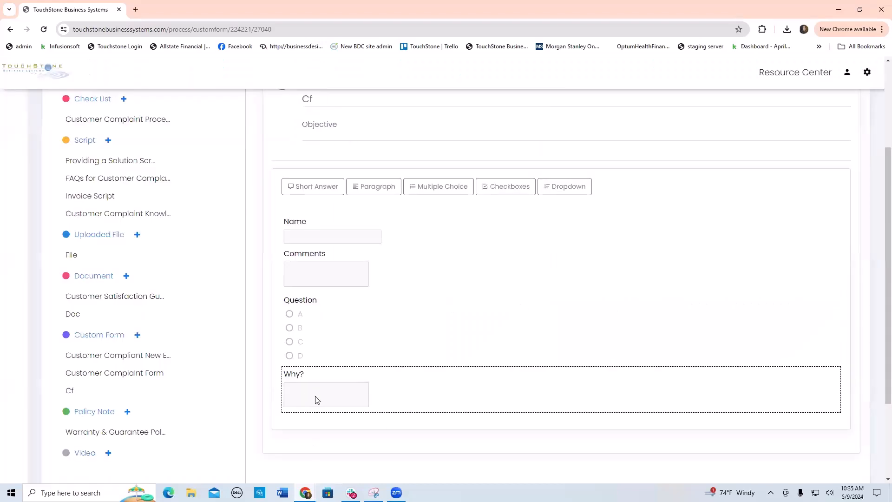
# Add a Checkboxes field labelled "Do you do this?" with the choices Yes and No, leaving the third choice blank.
pyautogui.click(512, 188)
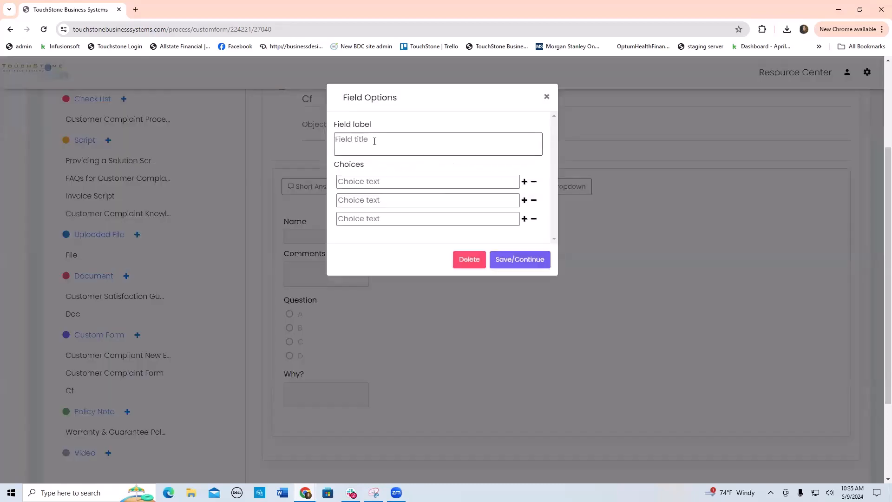
pyautogui.write('Do you do this')
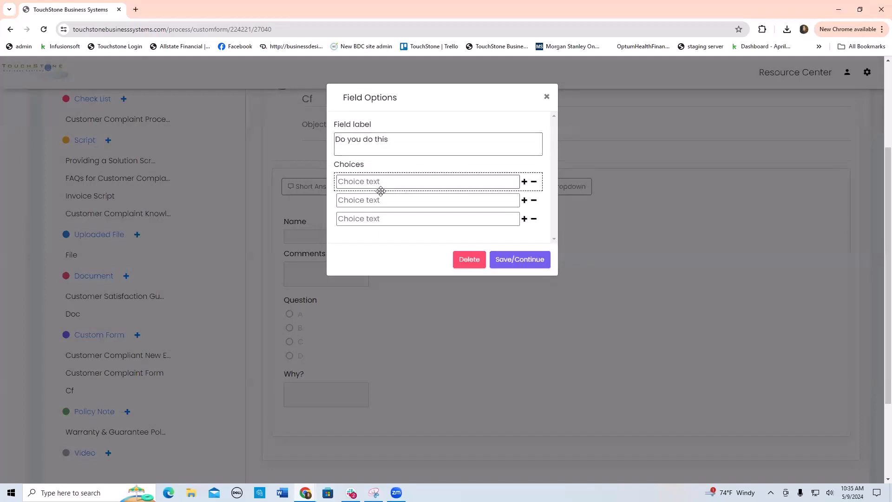
pyautogui.write('?')
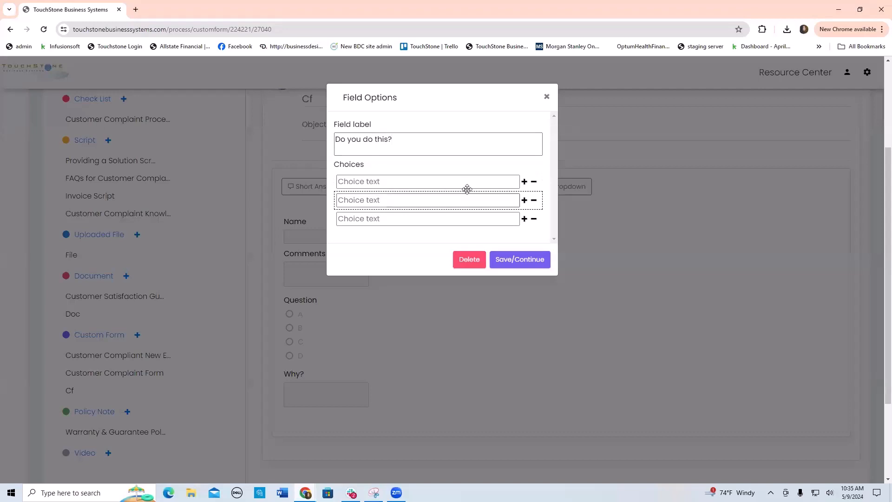
pyautogui.click(358, 182)
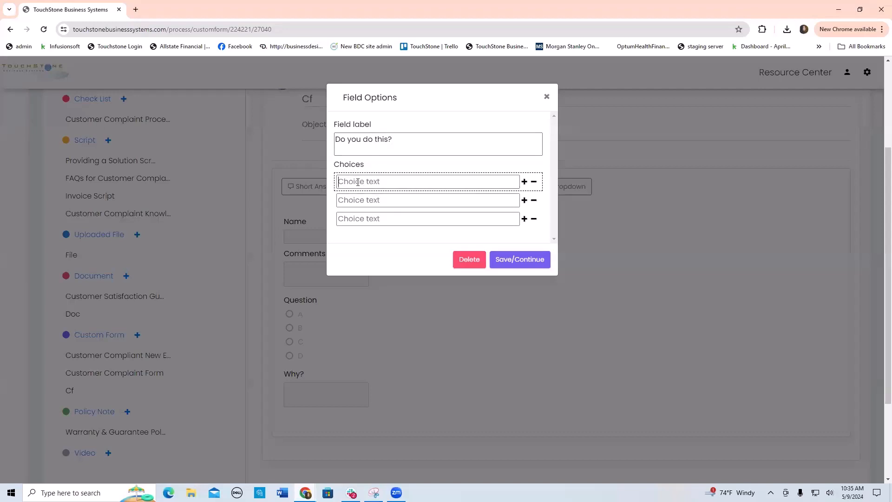
pyautogui.write('Yes')
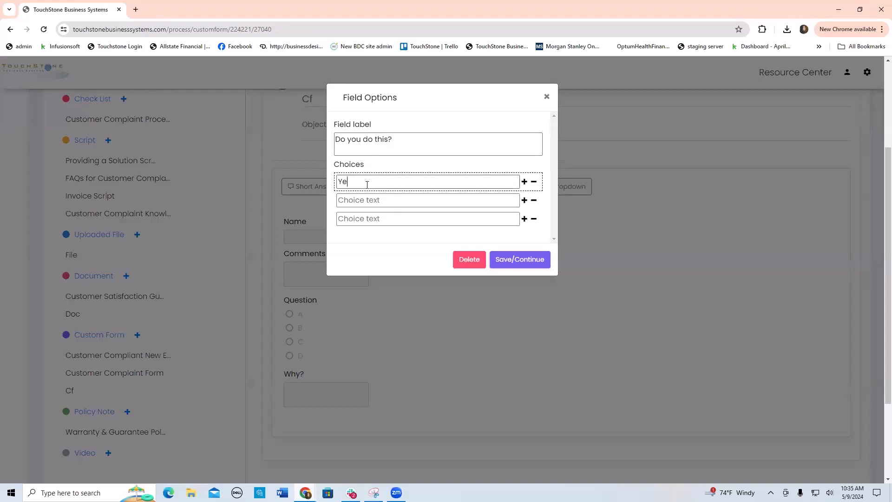
pyautogui.click(357, 200)
pyautogui.write('No')
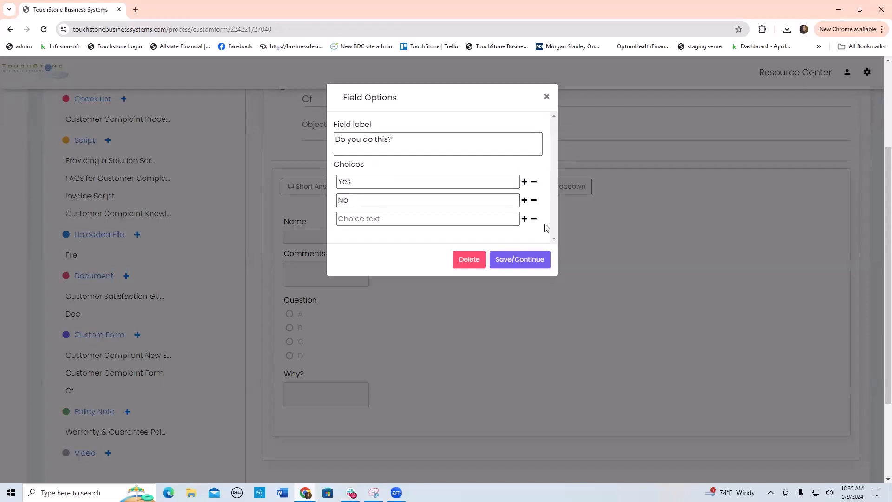
pyautogui.click(526, 260)
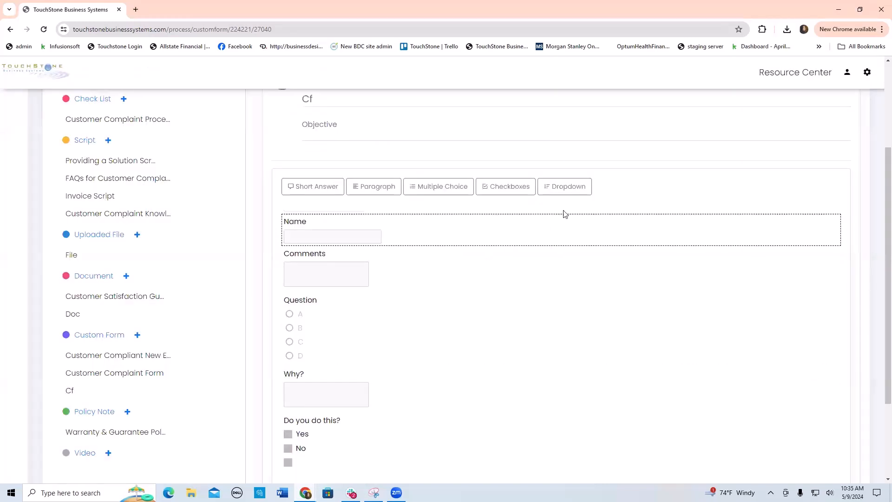
# Add a Dropdown field labelled "???" with the choices Yes and No, removing the empty third choice.
pyautogui.click(563, 188)
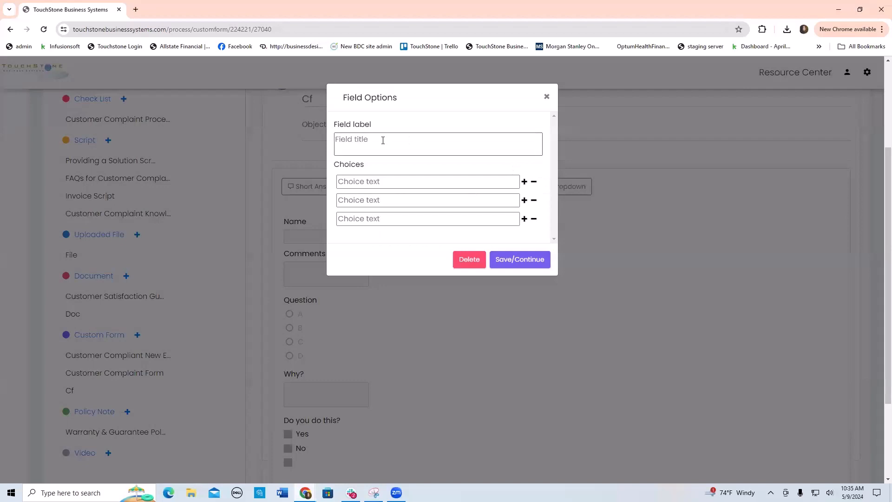
pyautogui.write('???')
pyautogui.click(350, 182)
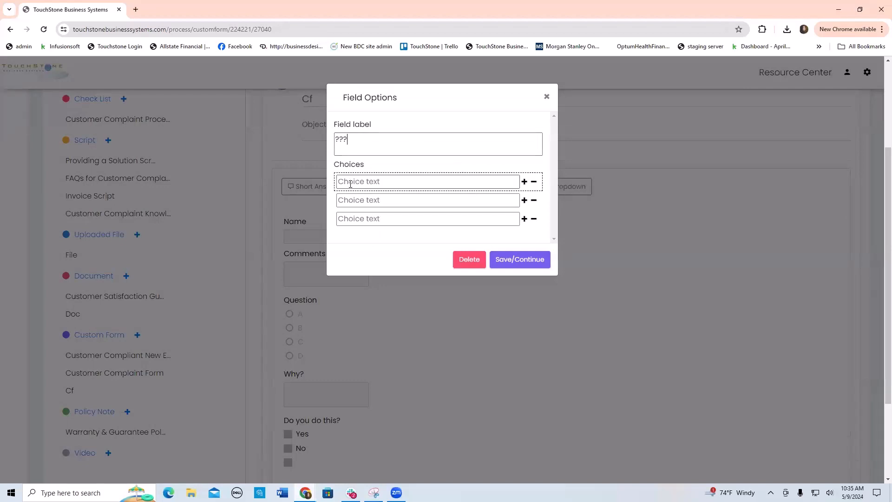
pyautogui.write('Yes')
pyautogui.click(354, 200)
pyautogui.write('No')
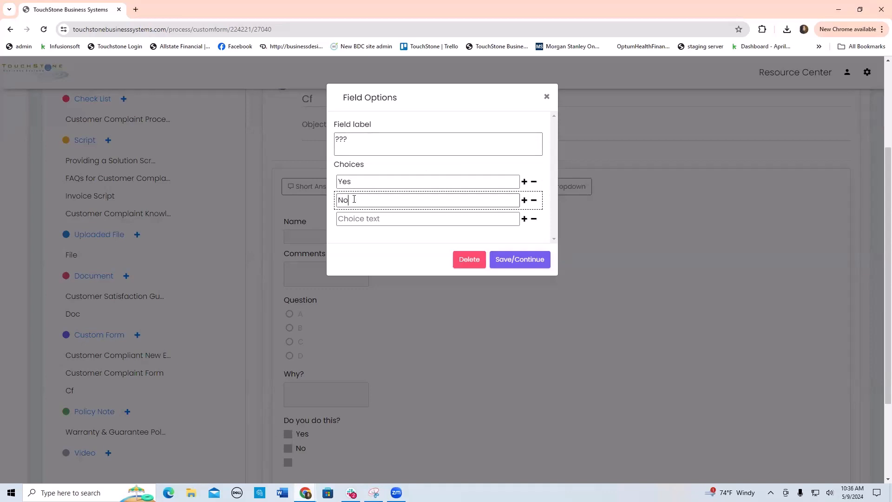
pyautogui.click(538, 219)
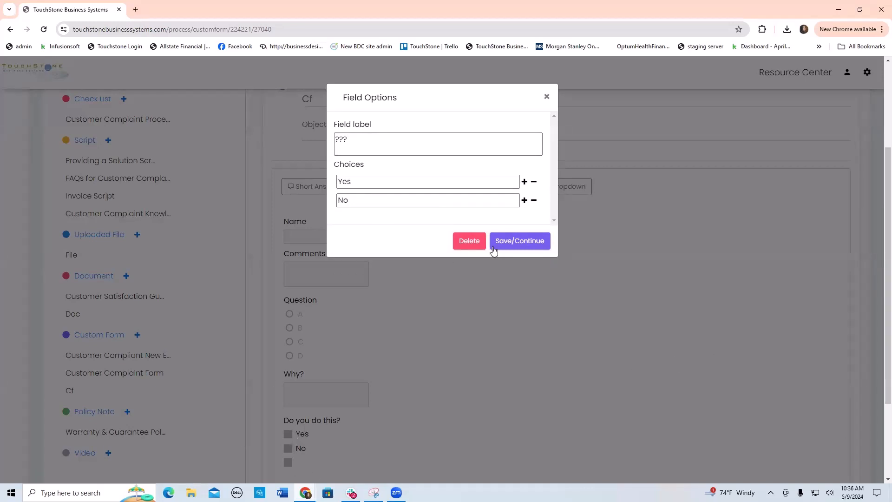
pyautogui.click(527, 243)
# Move the "Do you do this?" field between "Comments" and "Question" in the "Cf" form.
pyautogui.scroll(-3, 775, 325)
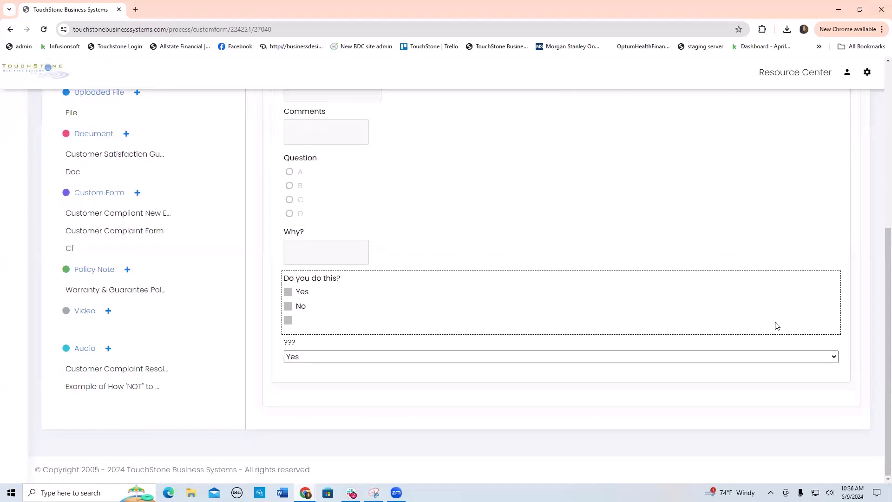
pyautogui.scroll(2, 777, 326)
pyautogui.moveTo(451, 367); pyautogui.dragTo(485, 306)
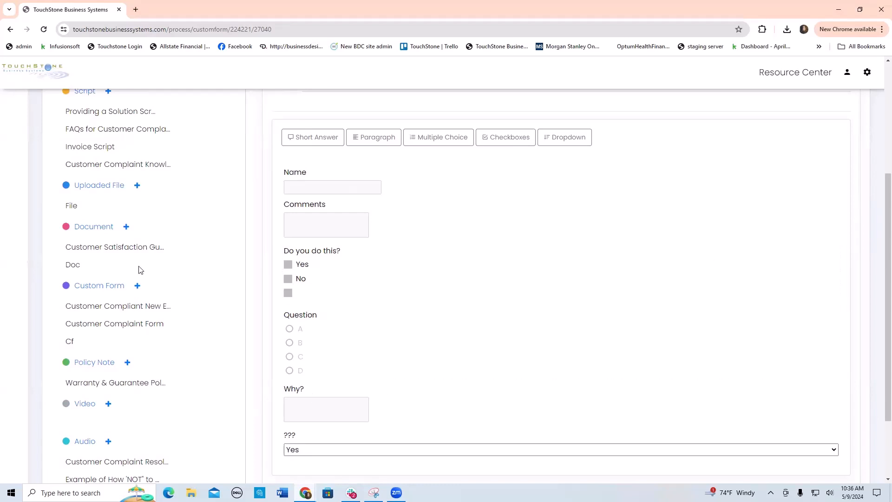
# Open the Customer Complaint Form and examine its fields, including the options of the previous work order instruction text.
pyautogui.click(142, 324)
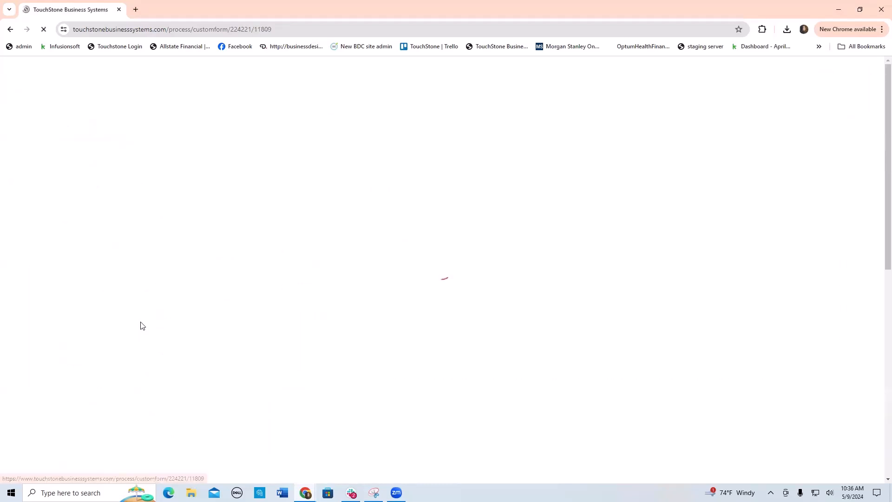
pyautogui.scroll(-4, 742, 347)
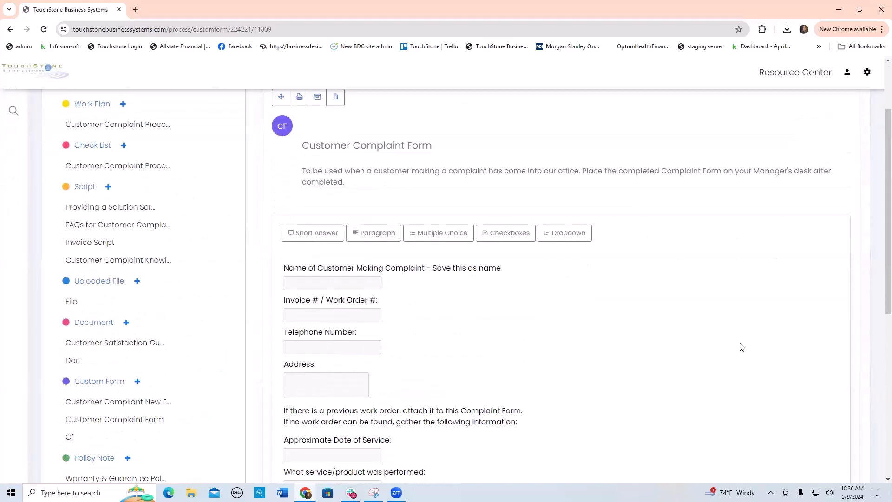
pyautogui.scroll(-1, 742, 347)
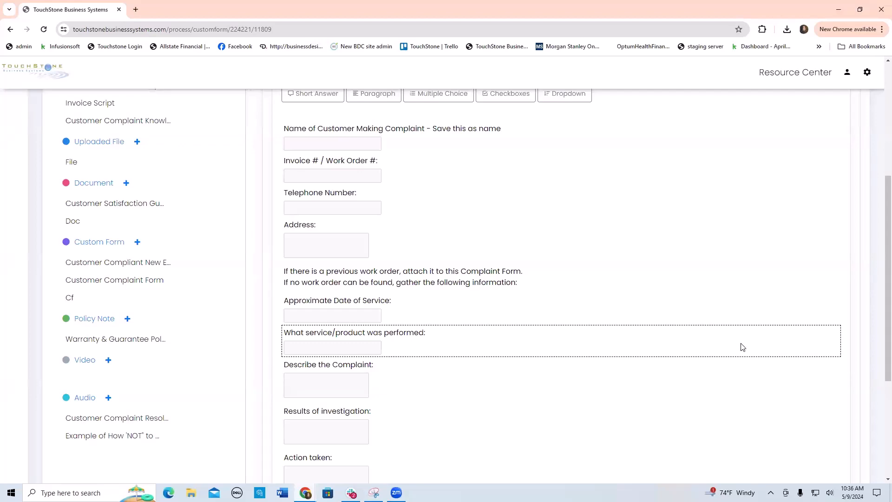
pyautogui.scroll(2, 742, 347)
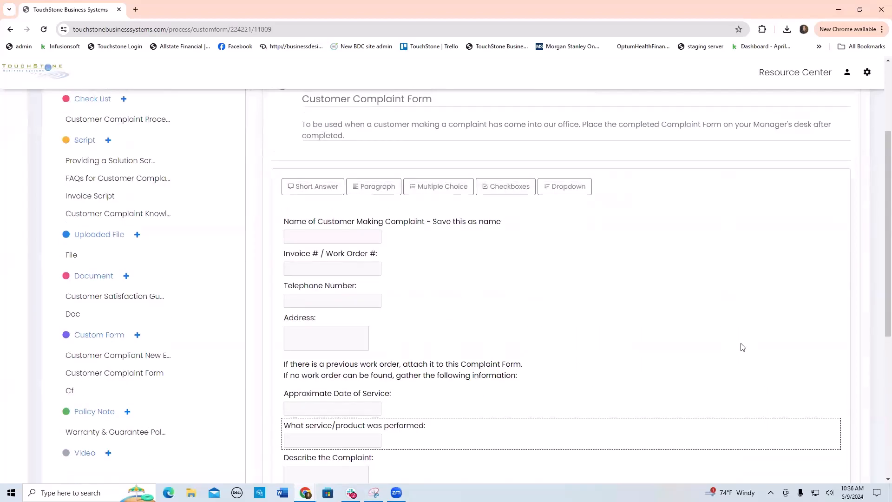
pyautogui.click(462, 362)
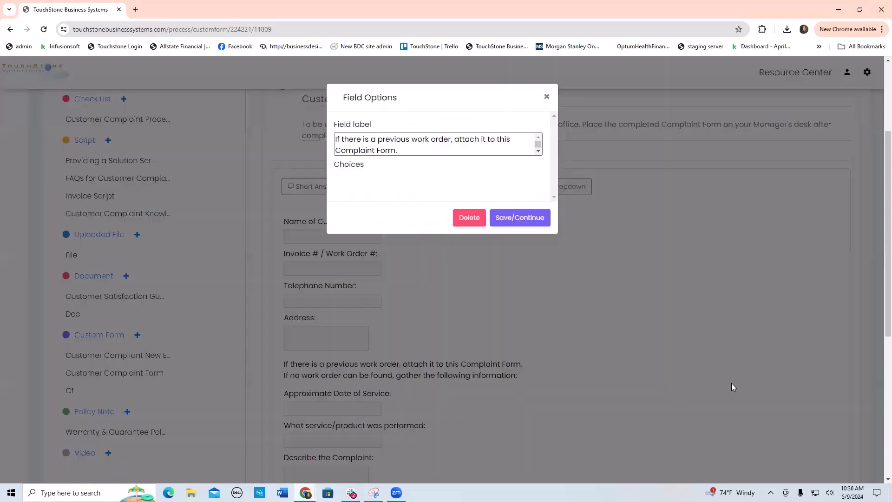
pyautogui.click(548, 97)
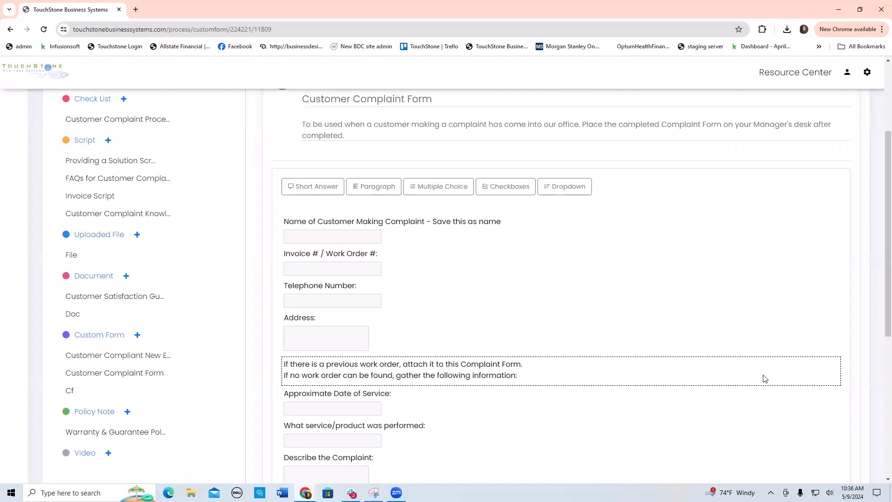
# Open the Customer Compliant New Employee Test custom form and examine its questions and answer choices.
pyautogui.scroll(1, 721, 354)
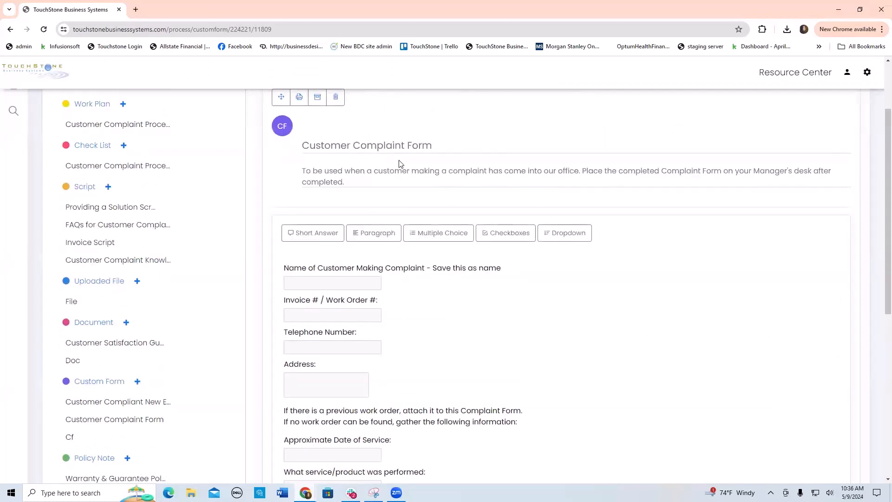
pyautogui.scroll(-1, 737, 264)
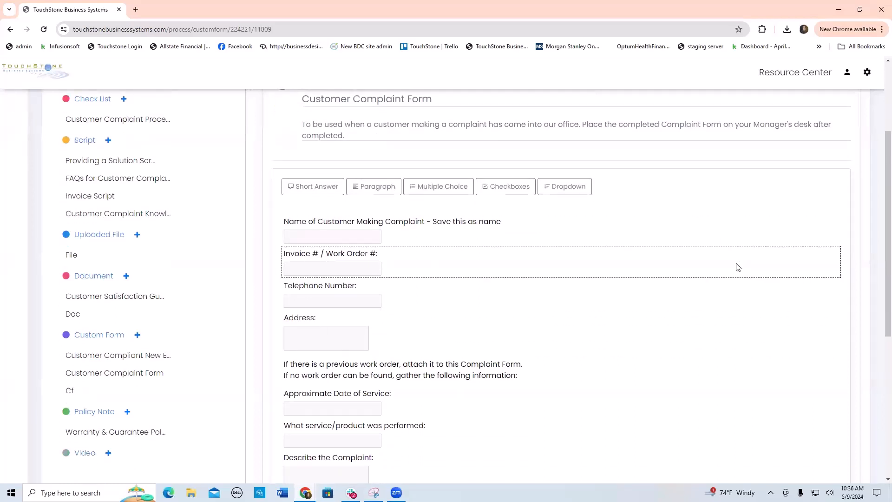
pyautogui.click(154, 356)
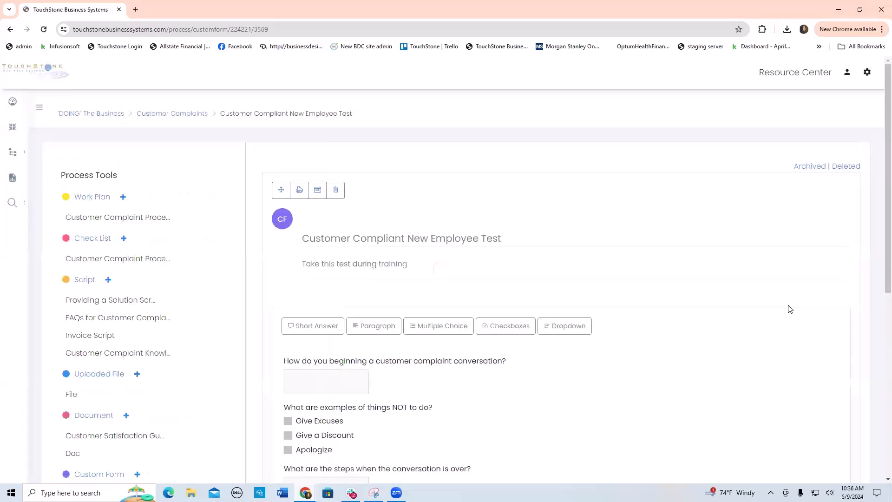
pyautogui.scroll(-2, 801, 327)
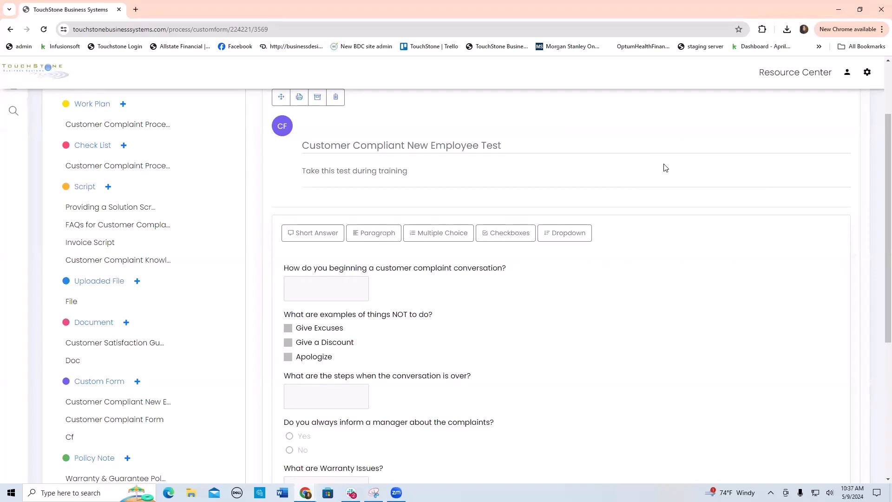
pyautogui.scroll(2, 665, 167)
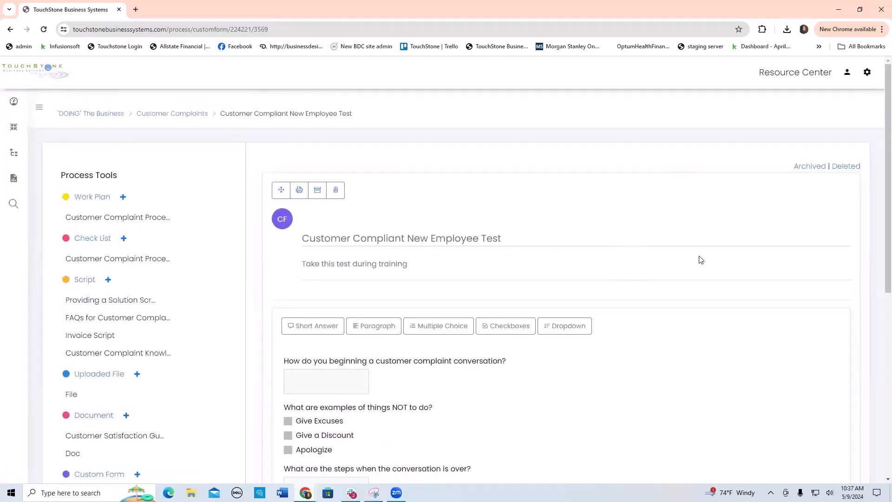
pyautogui.scroll(-1, 701, 259)
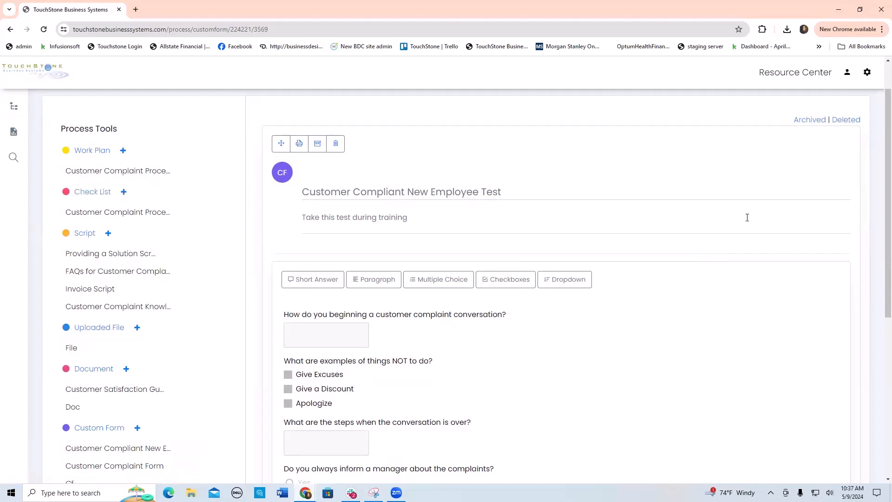
pyautogui.scroll(-2, 748, 218)
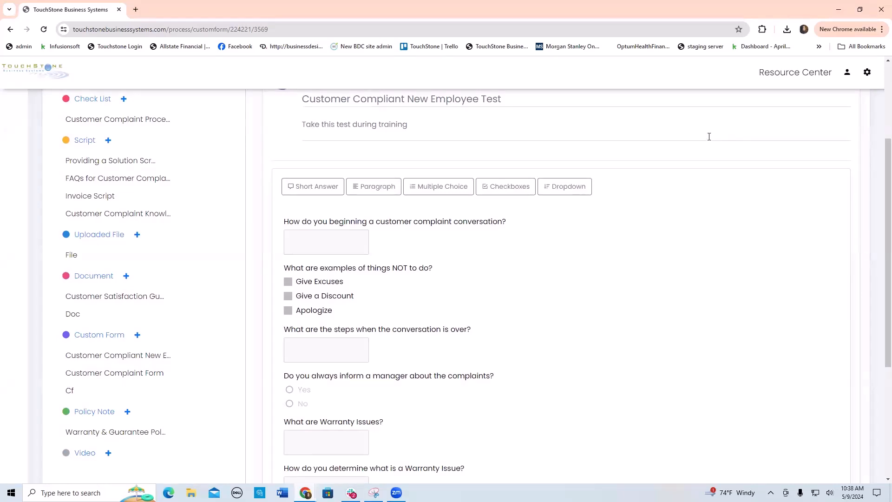
pyautogui.scroll(-3, 710, 139)
pyautogui.scroll(3, 711, 143)
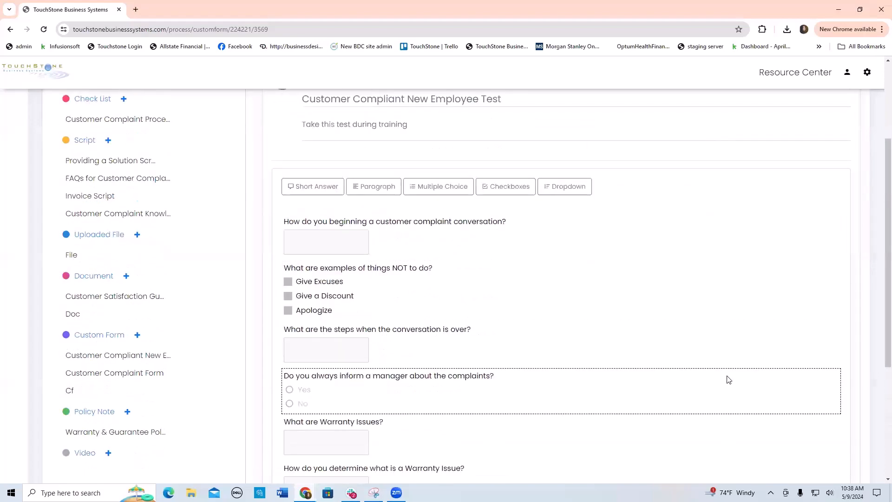
pyautogui.scroll(-3, 729, 380)
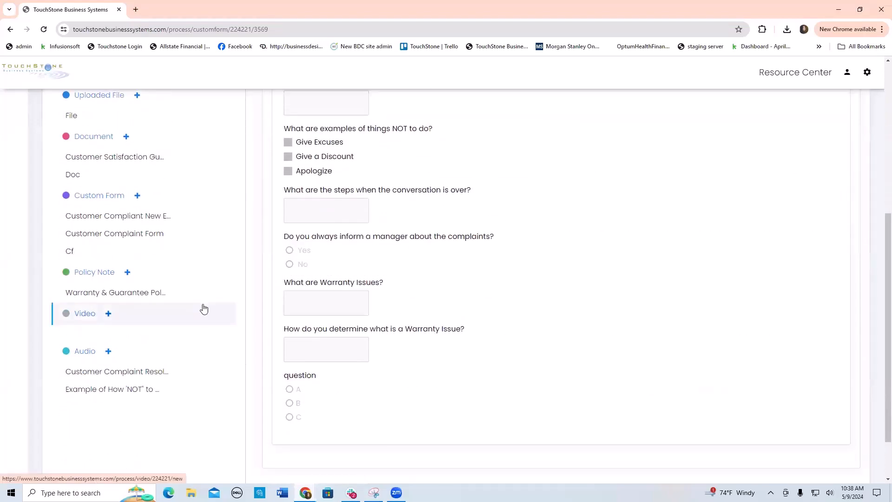
pyautogui.scroll(3, 207, 302)
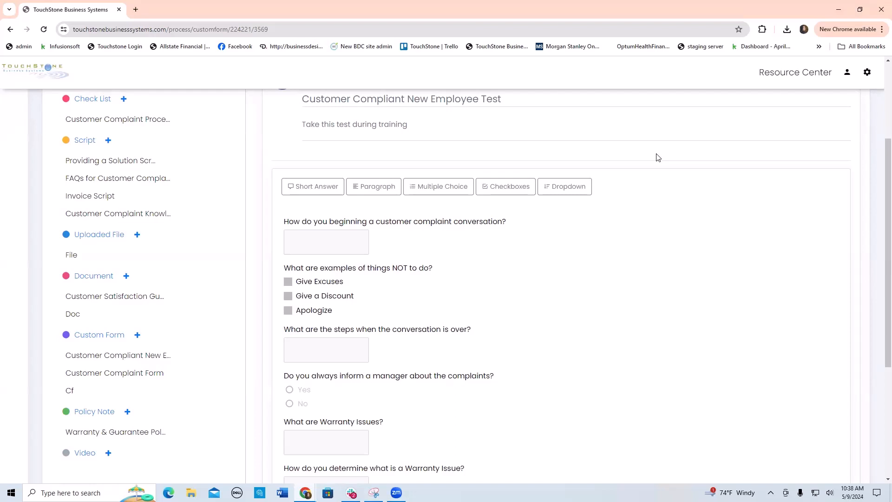
pyautogui.scroll(2, 658, 157)
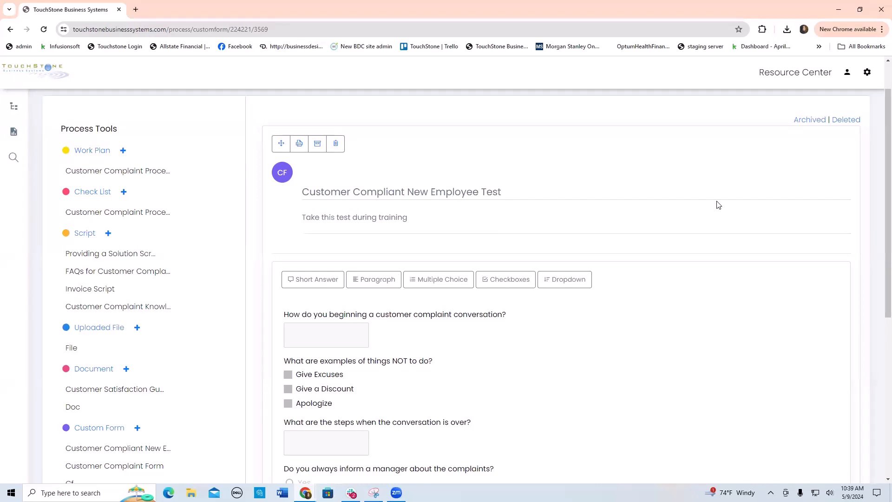
pyautogui.scroll(-2, 719, 204)
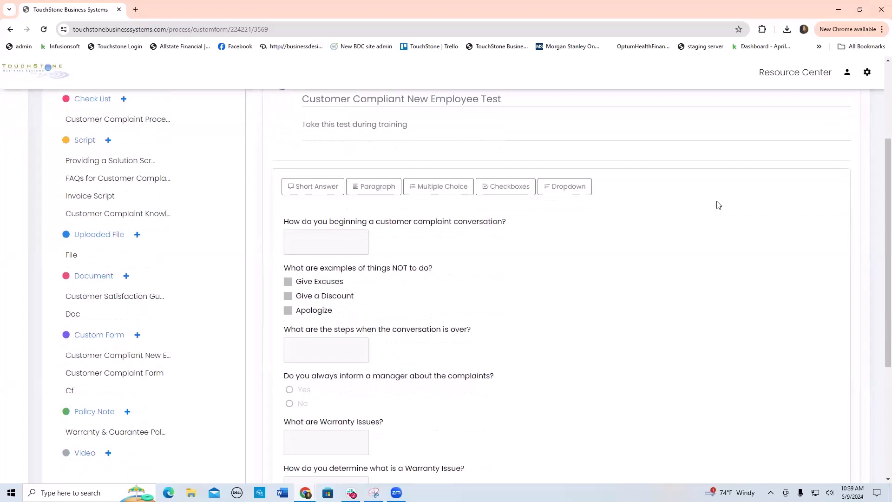
pyautogui.scroll(2, 719, 205)
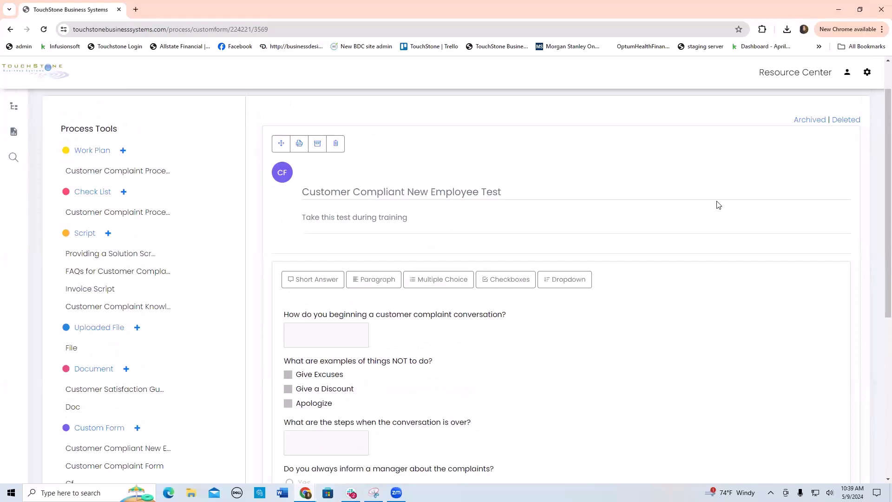
# Open the Customer Complaint Processing work plan and review its task list and linked tools.
pyautogui.click(148, 172)
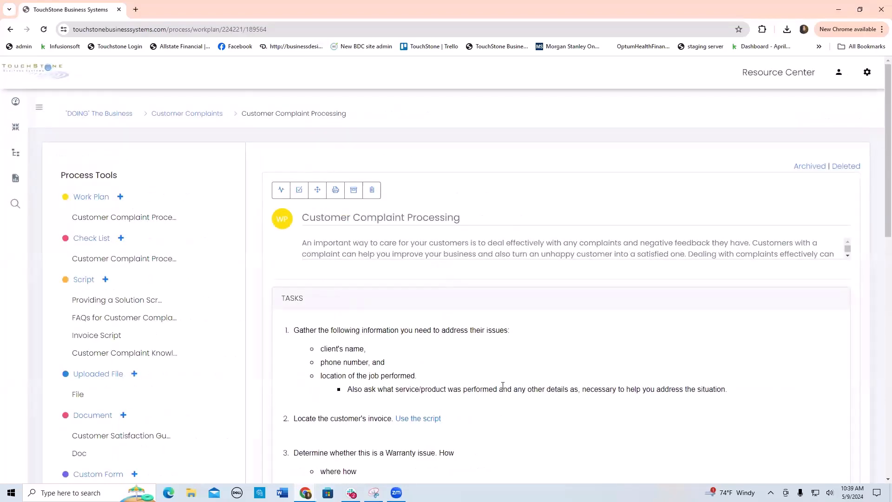
pyautogui.scroll(-3, 640, 378)
pyautogui.scroll(-1, 642, 378)
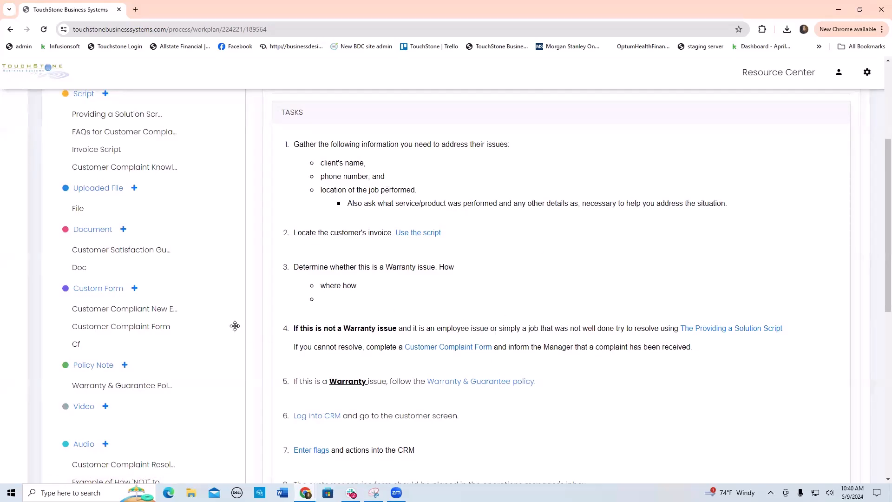
pyautogui.scroll(-2, 239, 328)
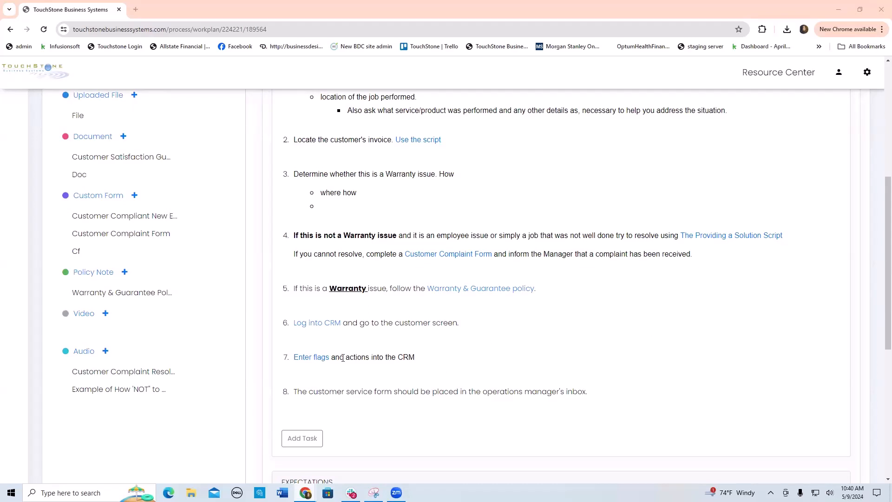
# Create a new policy note titled "Name of policy" in the Customer Complaints process, leaving its objective blank.
pyautogui.click(108, 275)
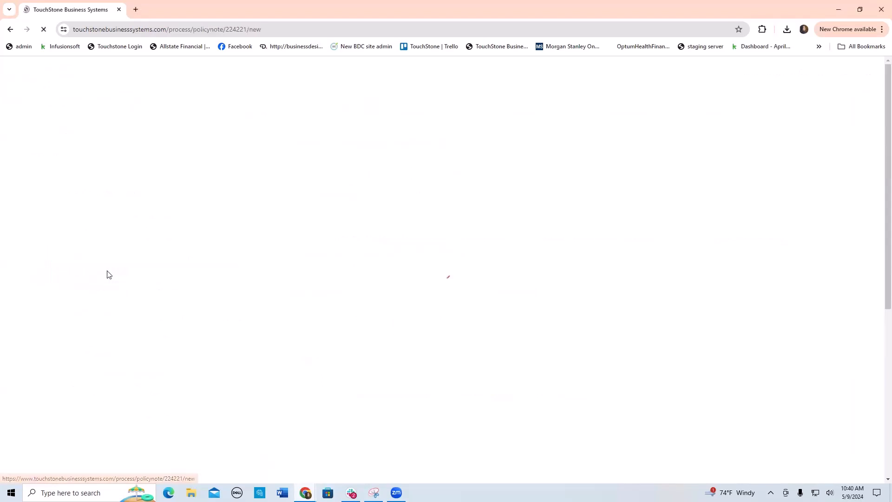
pyautogui.click(357, 233)
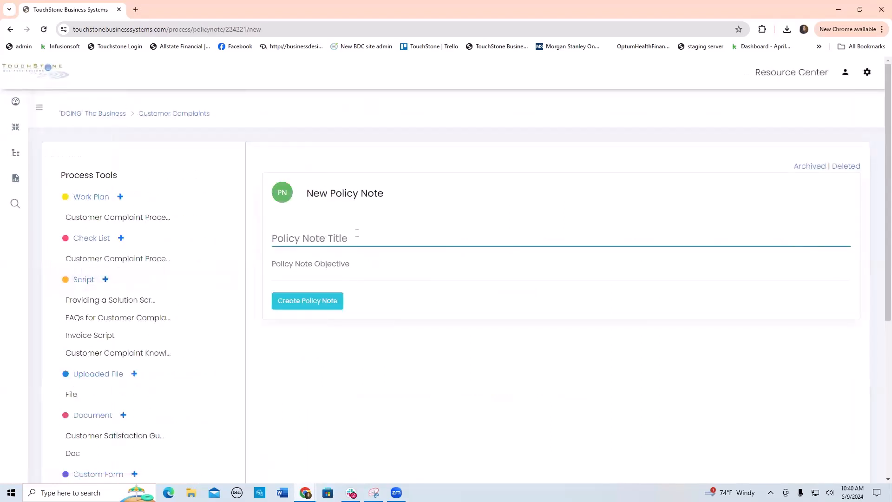
pyautogui.write('Nam')
pyautogui.write('e of ')
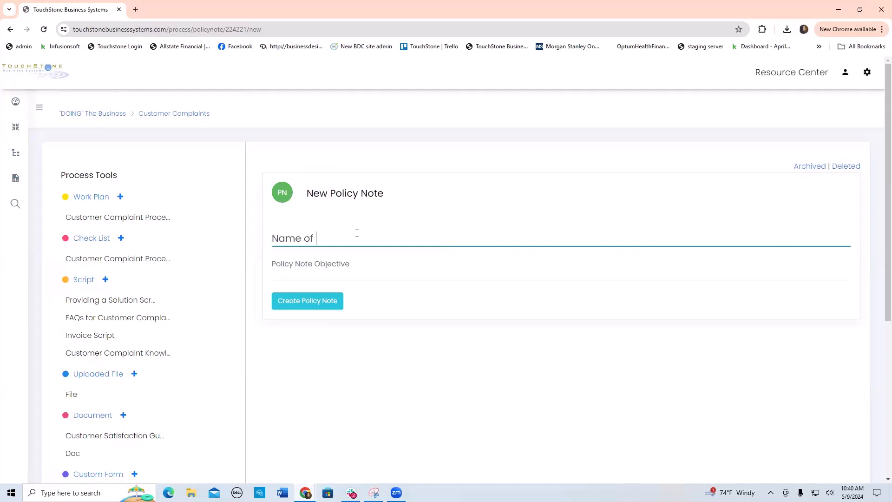
pyautogui.write('policy')
pyautogui.click(310, 303)
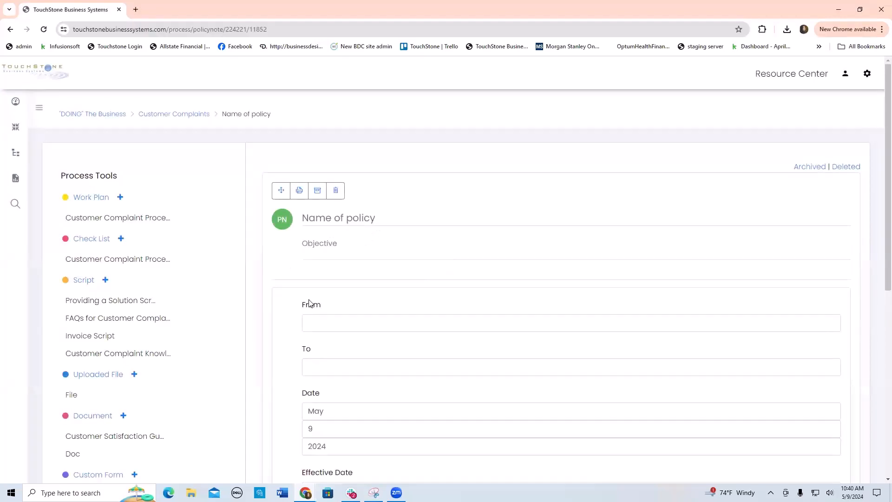
# Address the "Name of policy" note from "Management" to "All staff".
pyautogui.scroll(-1, 504, 315)
pyautogui.scroll(-2, 503, 312)
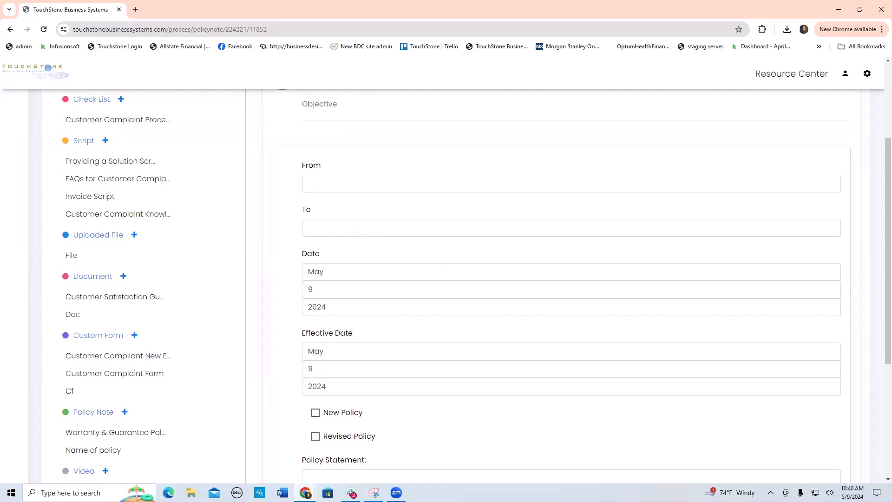
pyautogui.click(320, 182)
pyautogui.write('M')
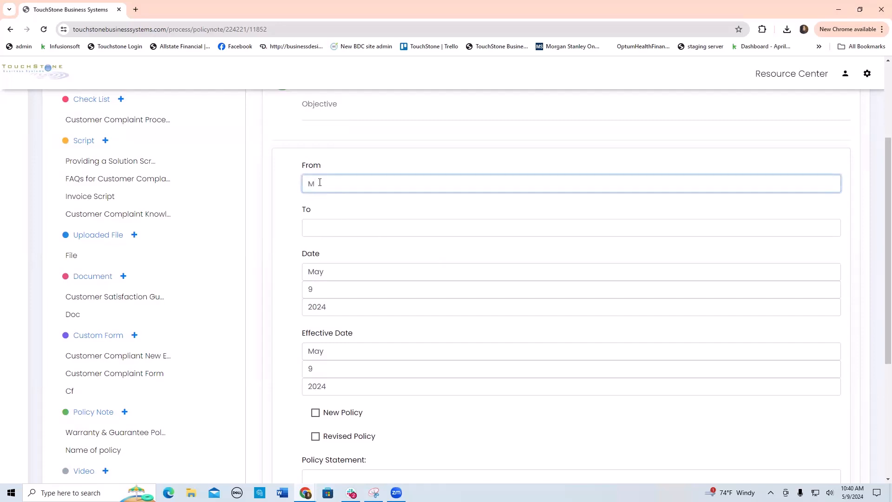
pyautogui.write('anagement')
pyautogui.click(359, 228)
pyautogui.write('All staff')
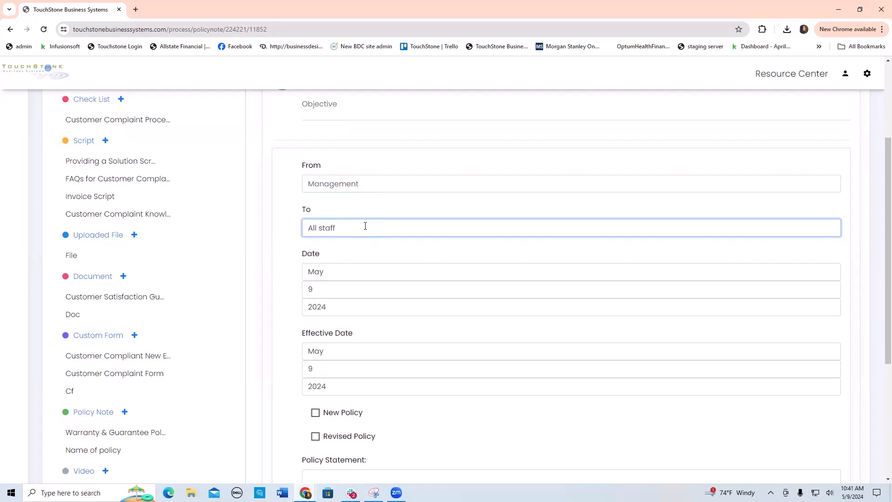
# Enter "text" as the policy statement and save the policy note.
pyautogui.scroll(-1, 365, 225)
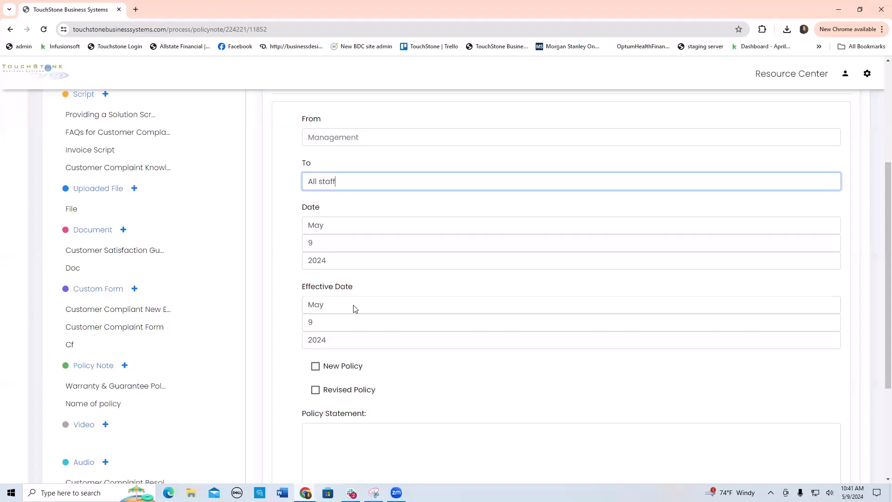
pyautogui.scroll(-1, 354, 309)
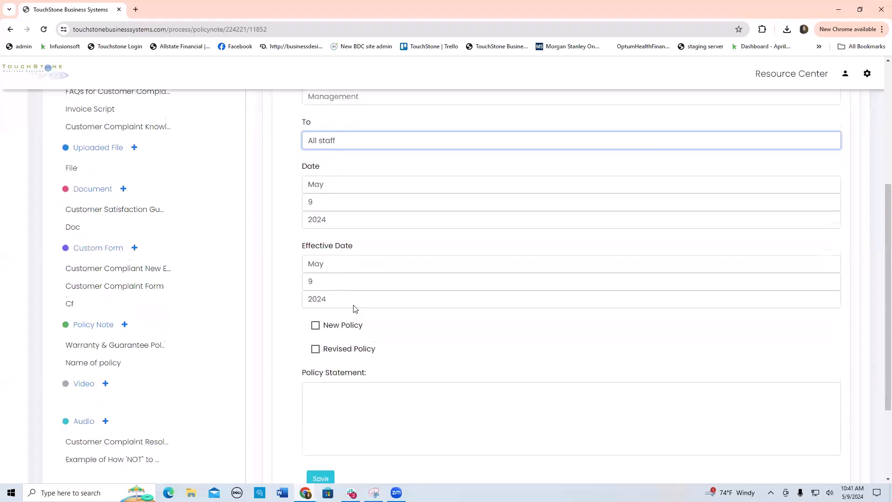
pyautogui.click(324, 389)
pyautogui.write('text')
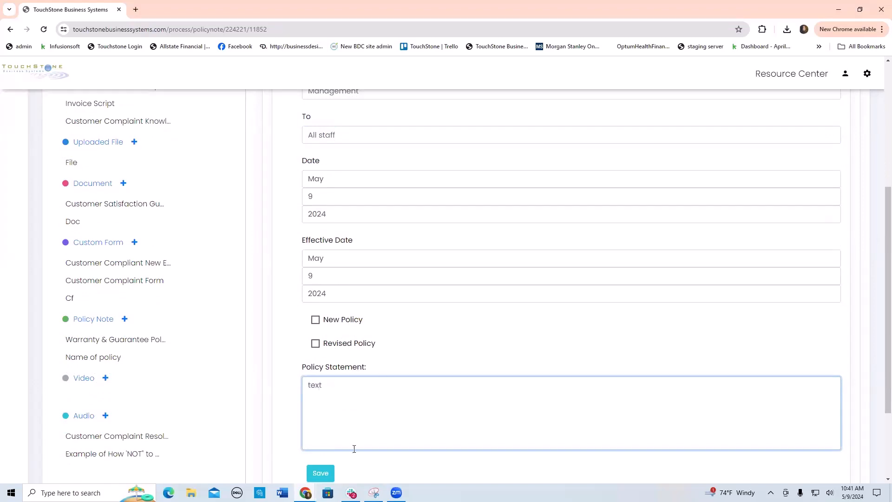
pyautogui.click(320, 473)
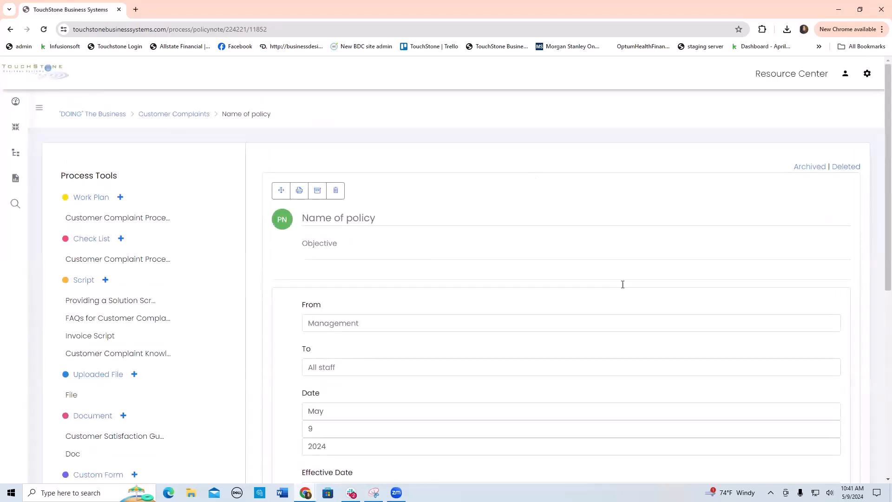
# Review the saved policy note's sender, recipient, dates, policy type options and statement, along with the process tools list.
pyautogui.scroll(-3, 623, 283)
pyautogui.scroll(-2, 638, 279)
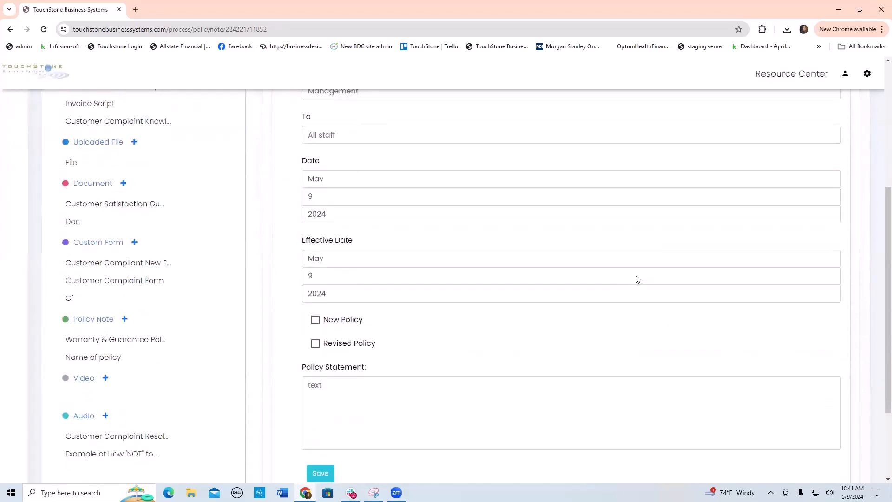
pyautogui.scroll(3, 637, 279)
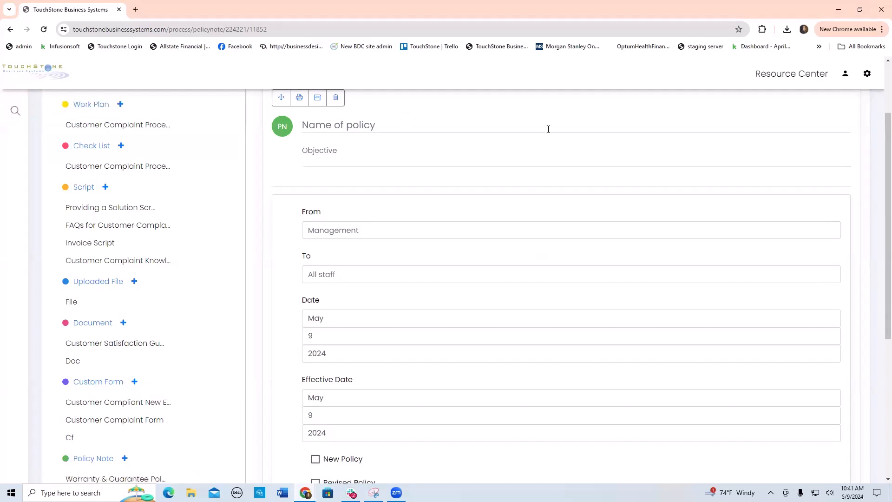
pyautogui.scroll(2, 549, 129)
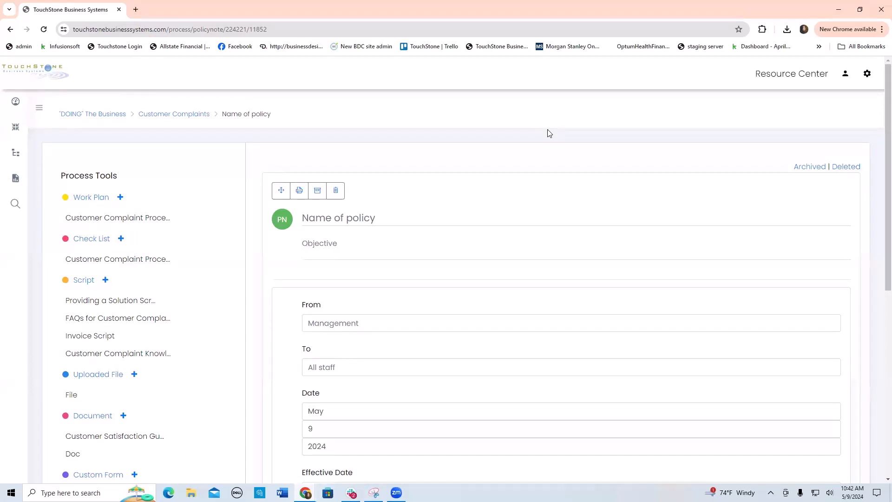
pyautogui.scroll(-5, 483, 200)
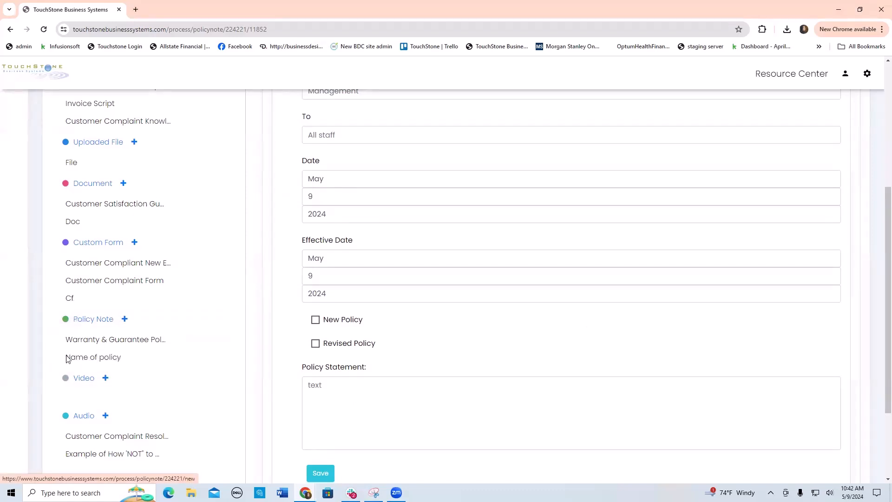
pyautogui.scroll(4, 478, 371)
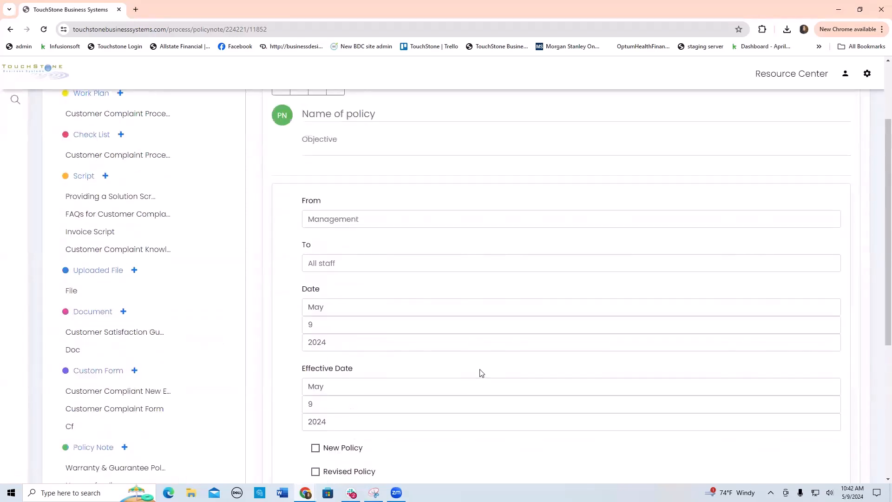
pyautogui.scroll(1, 466, 365)
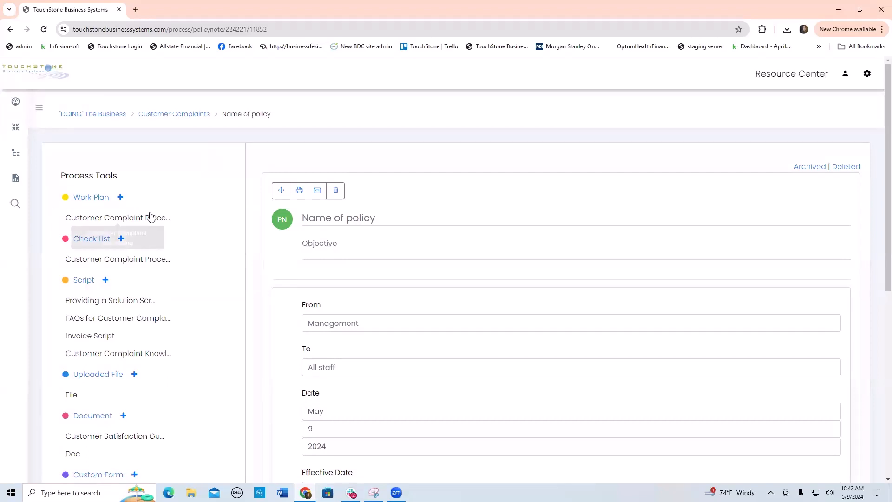
pyautogui.scroll(-1, 226, 229)
pyautogui.scroll(-1, 227, 231)
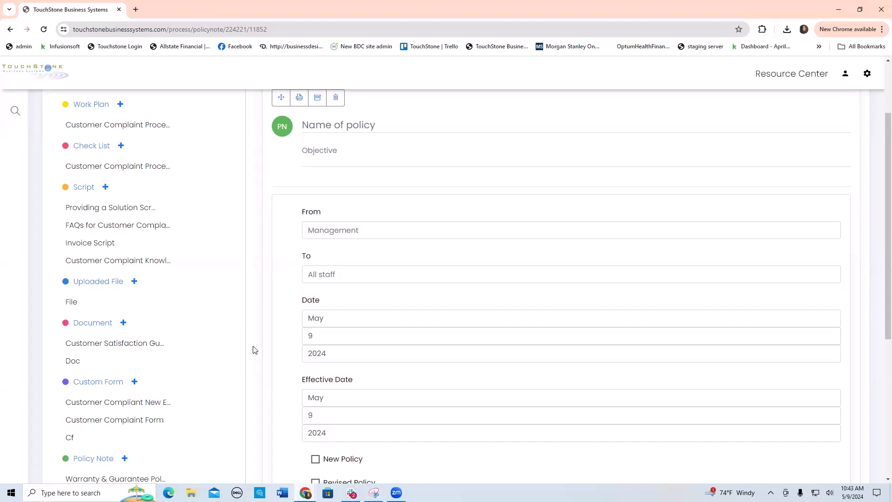
pyautogui.scroll(-1, 253, 350)
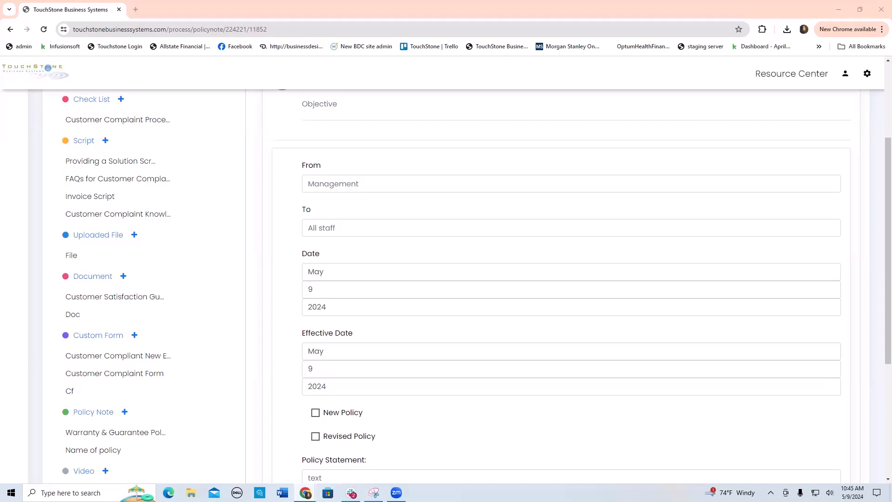
# Create a new video tool titled "name of the v" in the Customer Complaints process, leaving its objective blank.
pyautogui.scroll(-3, 627, 335)
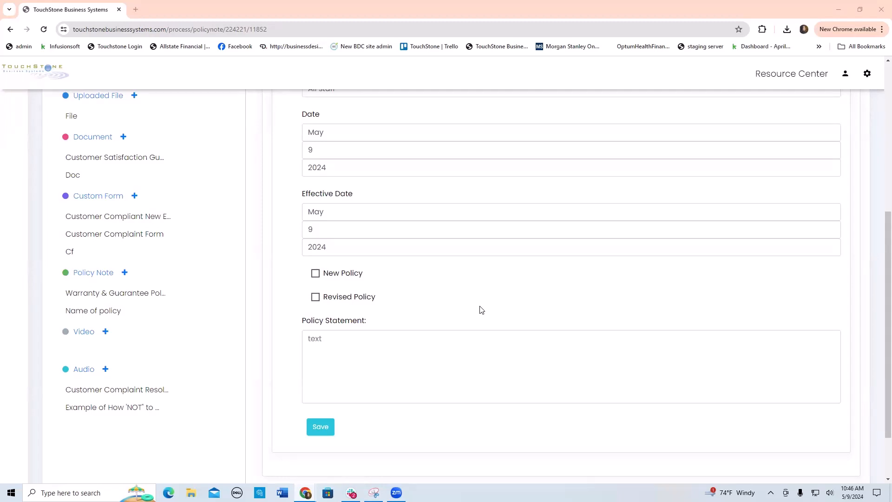
pyautogui.scroll(-2, 510, 309)
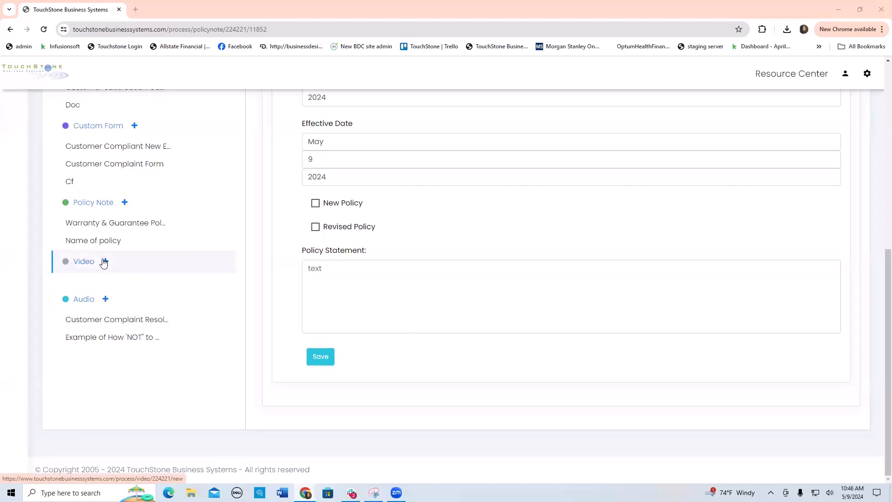
pyautogui.click(104, 262)
pyautogui.click(297, 239)
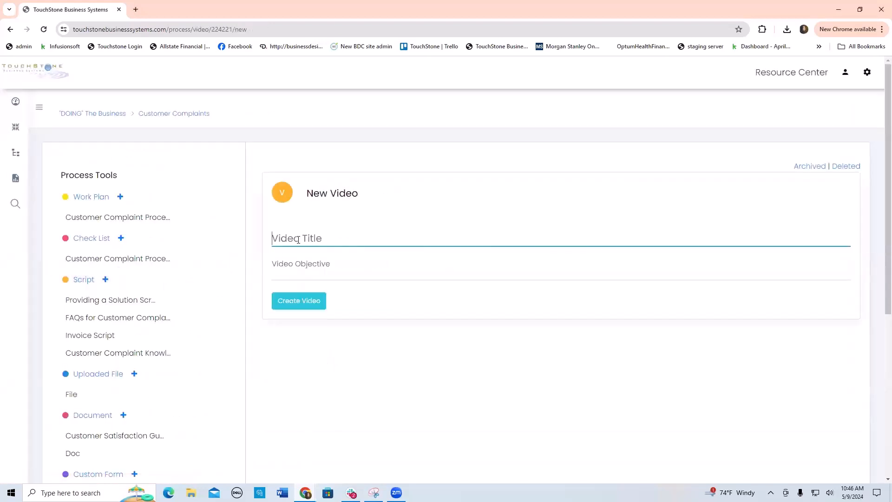
pyautogui.write('name of the v')
pyautogui.click(300, 303)
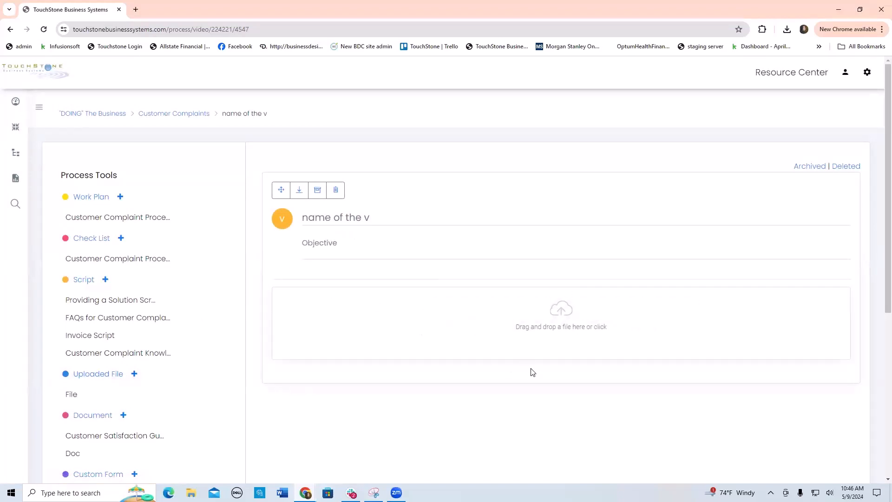
# Upload a video file to the "name of the v" video tool and play its opening second.
pyautogui.moveTo(891, 261); pyautogui.dragTo(562, 324)
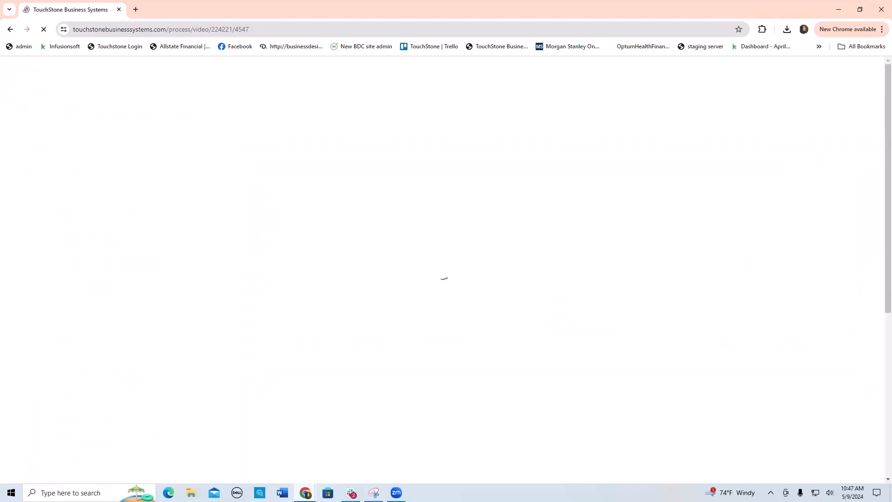
pyautogui.scroll(-4, 546, 277)
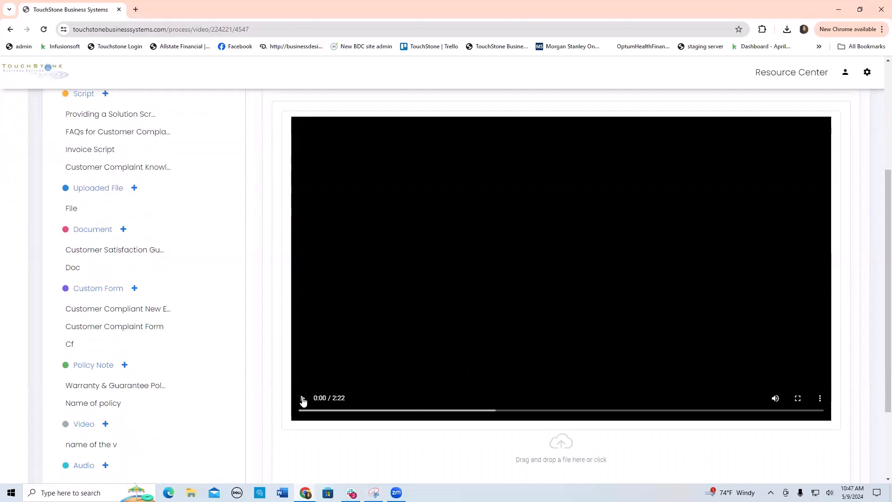
pyautogui.click(302, 398)
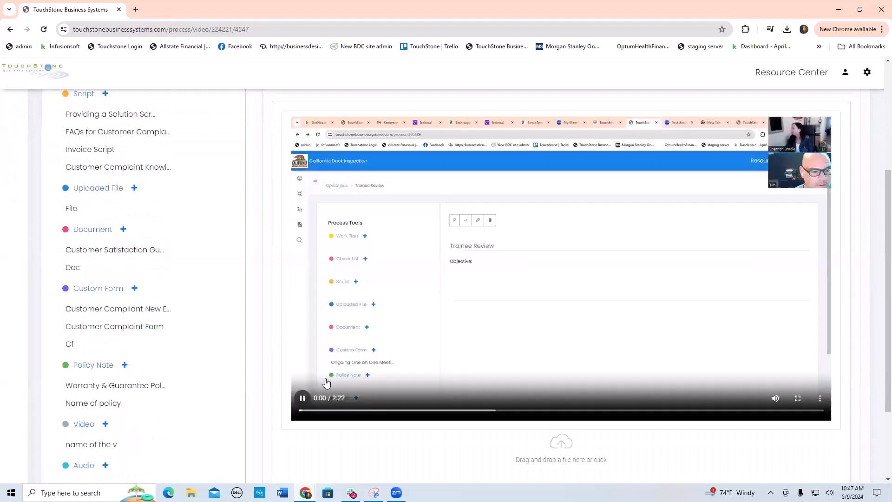
pyautogui.click(301, 401)
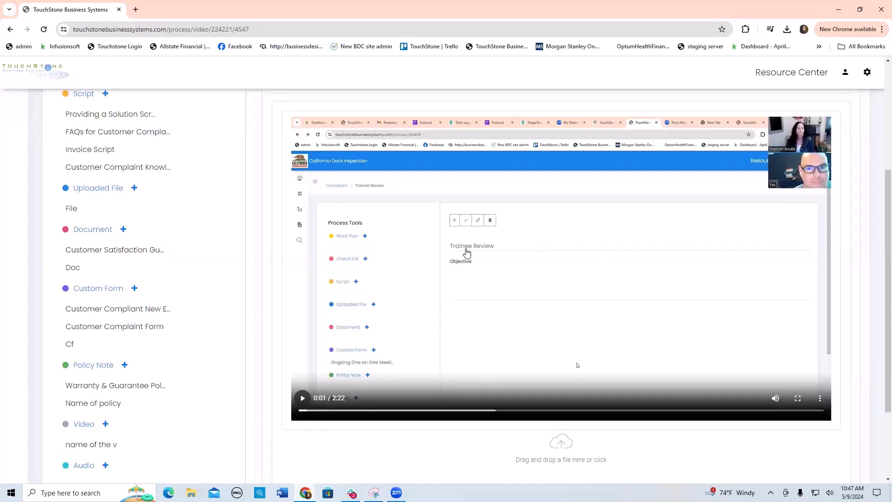
pyautogui.scroll(1, 576, 273)
pyautogui.scroll(3, 576, 272)
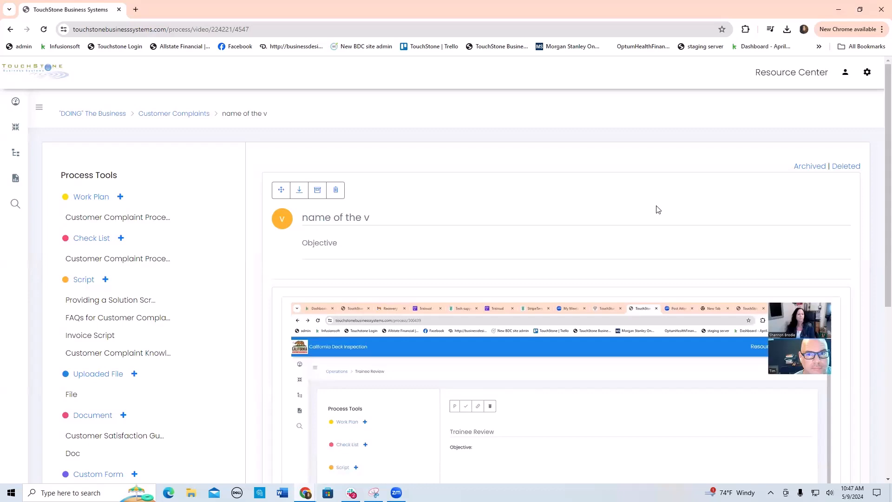
pyautogui.scroll(-2, 658, 209)
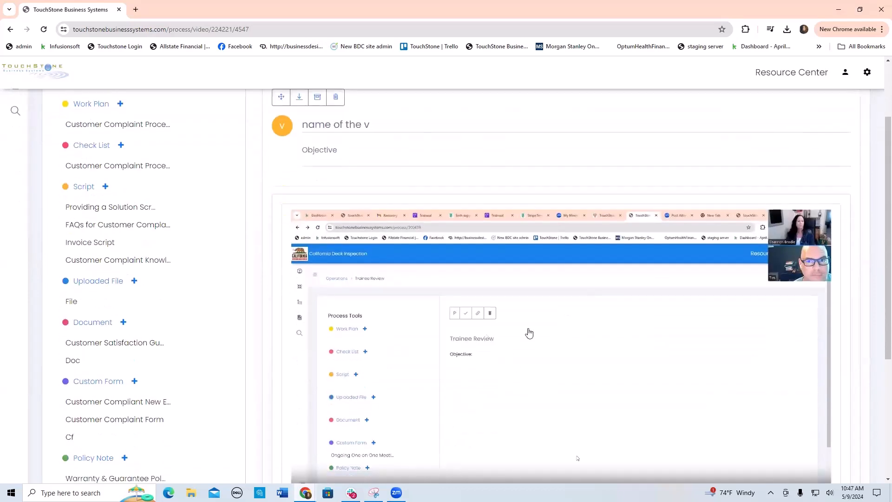
pyautogui.scroll(2, 560, 144)
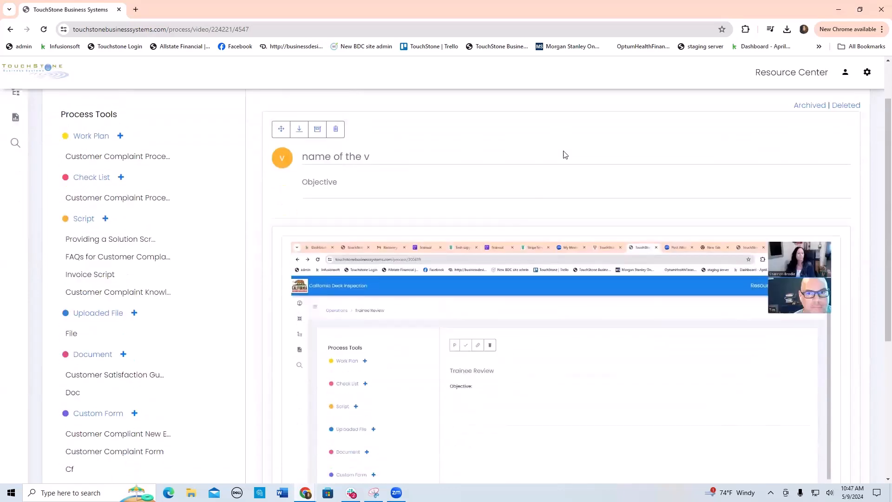
# Start a Loom full-screen recording that shares Screen 1, with the camera off and the microphone on.
pyautogui.click(745, 30)
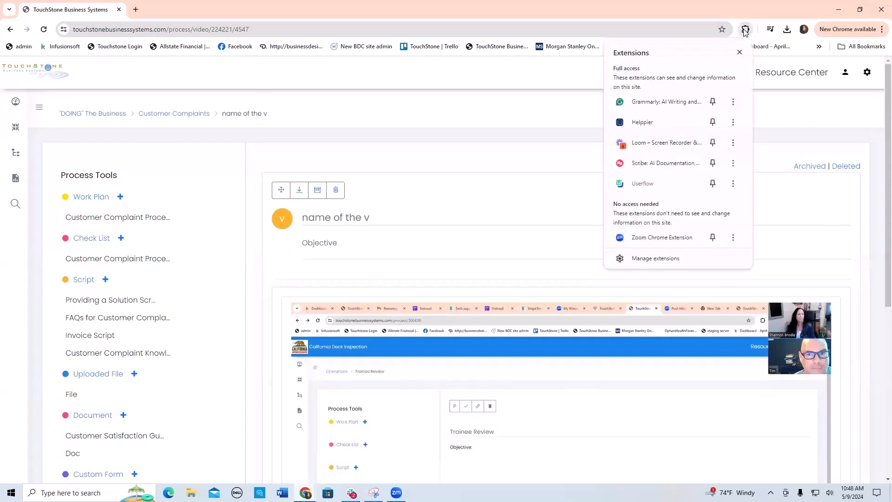
pyautogui.click(668, 143)
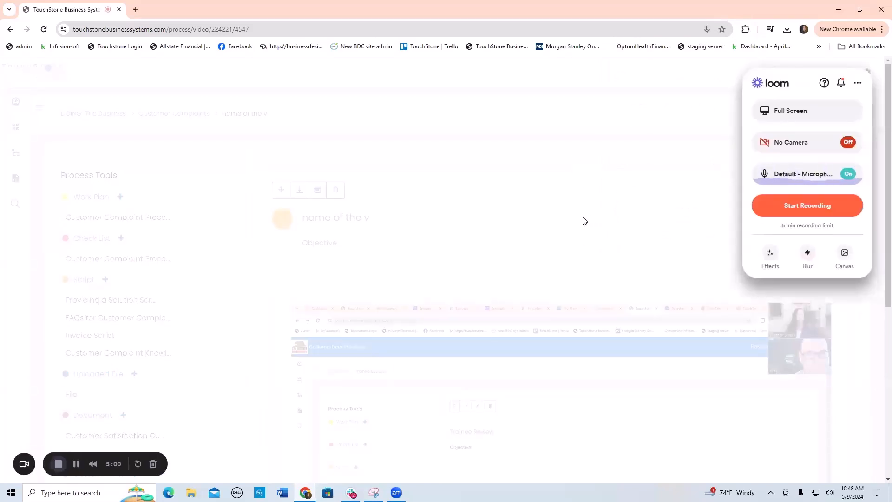
pyautogui.click(794, 204)
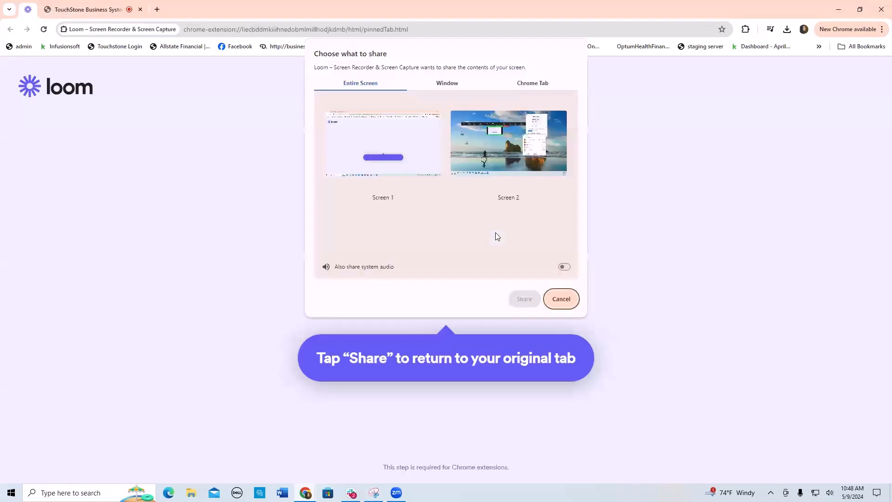
pyautogui.click(369, 141)
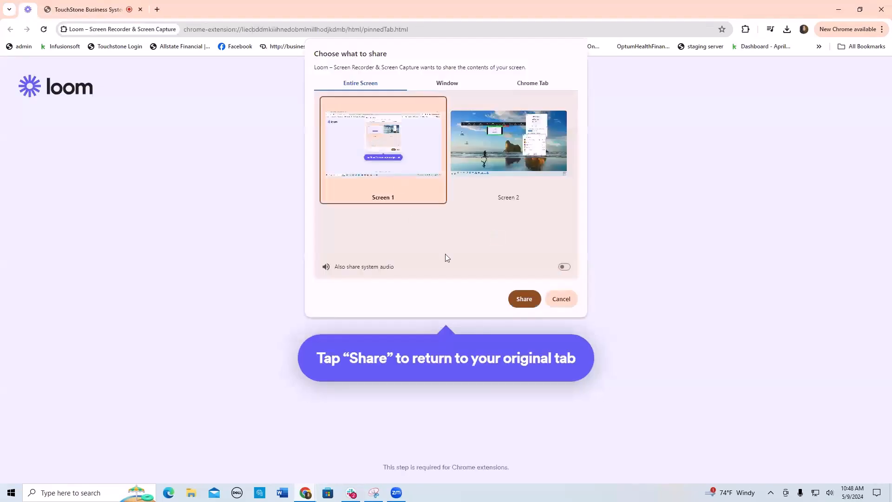
pyautogui.click(523, 299)
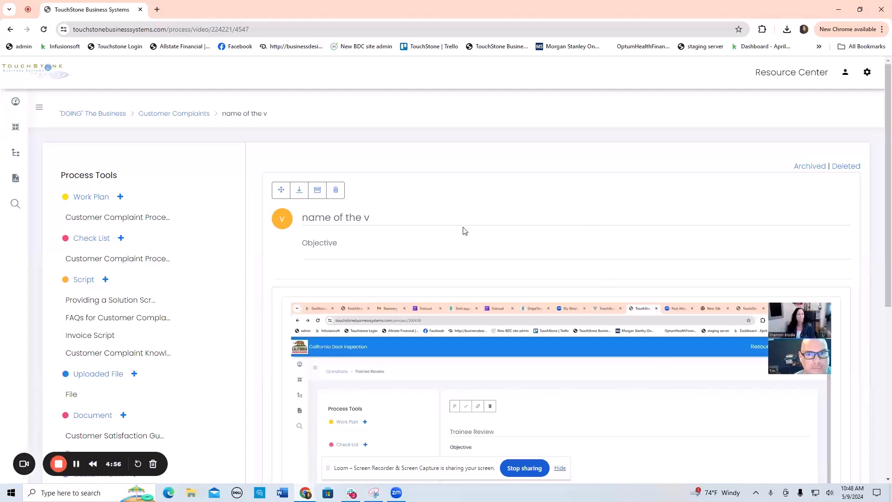
# Show the Warranty & Guarantee policy note and the "name of the v" video page in the screen recording.
pyautogui.scroll(-5, 268, 269)
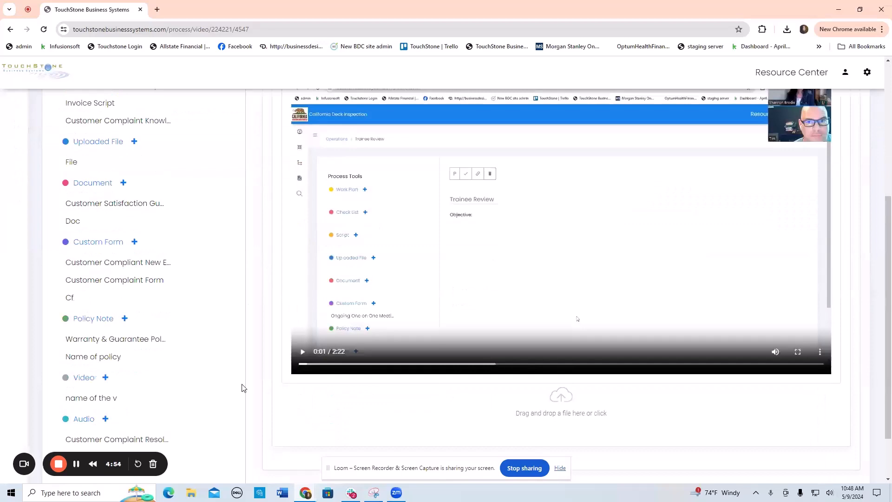
pyautogui.click(142, 343)
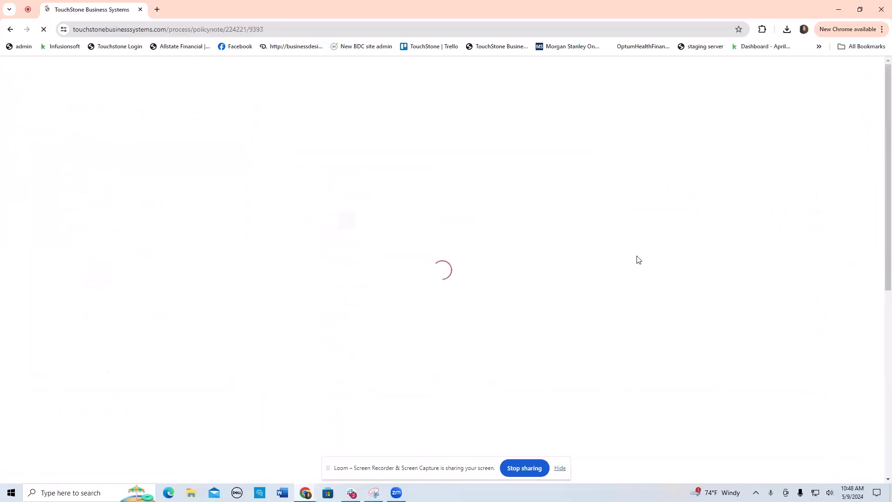
pyautogui.scroll(-7, 638, 256)
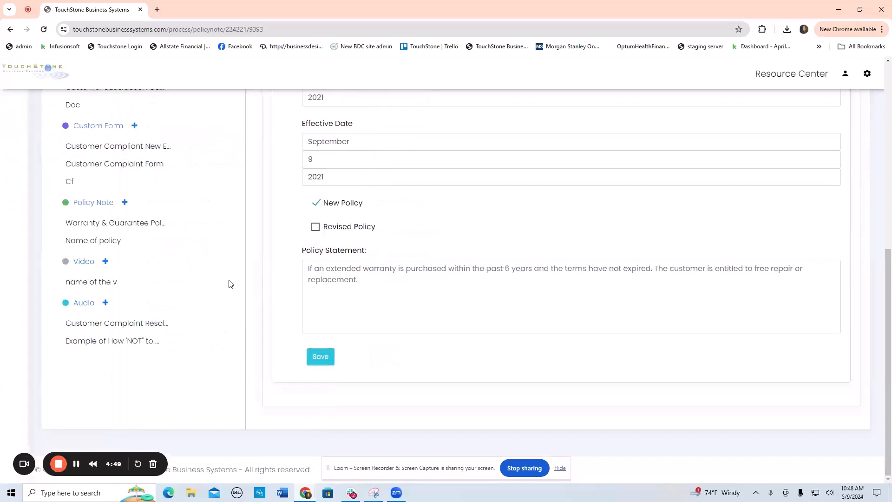
pyautogui.click(101, 285)
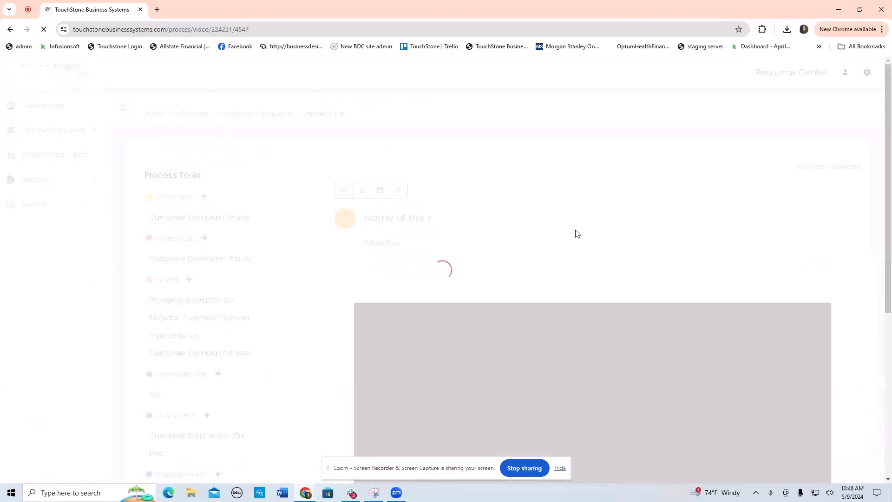
pyautogui.scroll(-3, 376, 320)
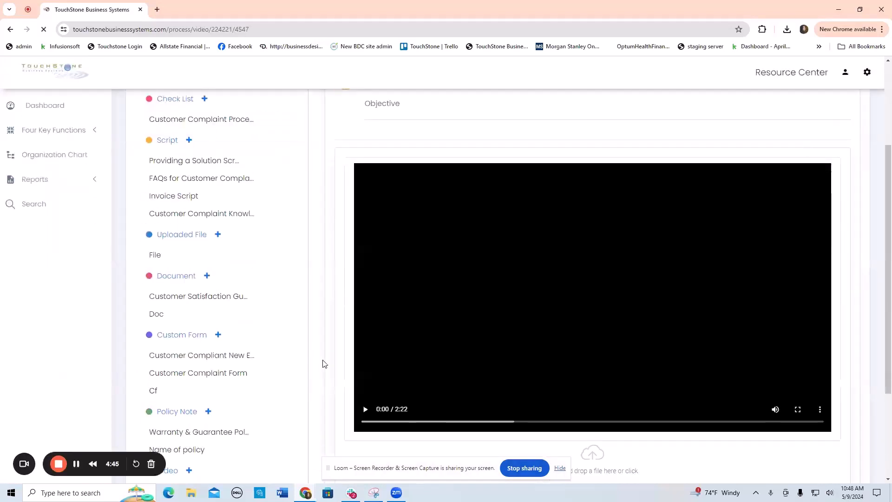
# Stop the Loom recording and switch back to the "name of the v" video page in TouchStone.
pyautogui.click(58, 464)
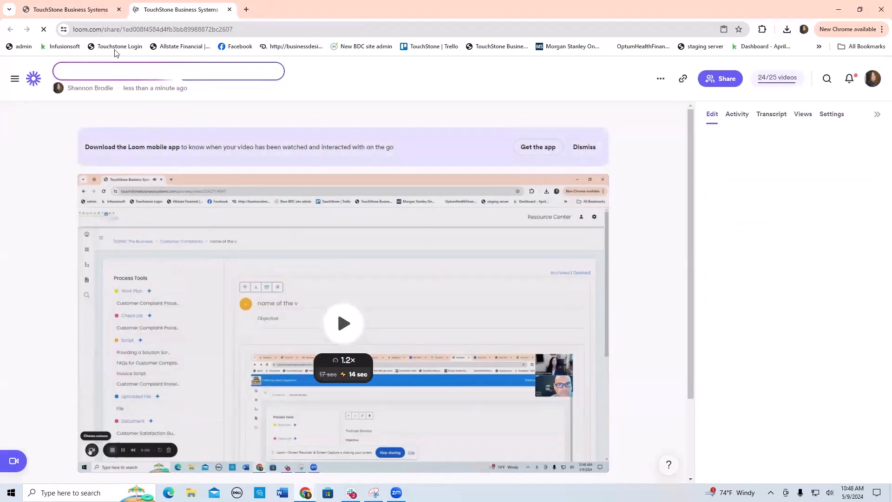
pyautogui.click(63, 10)
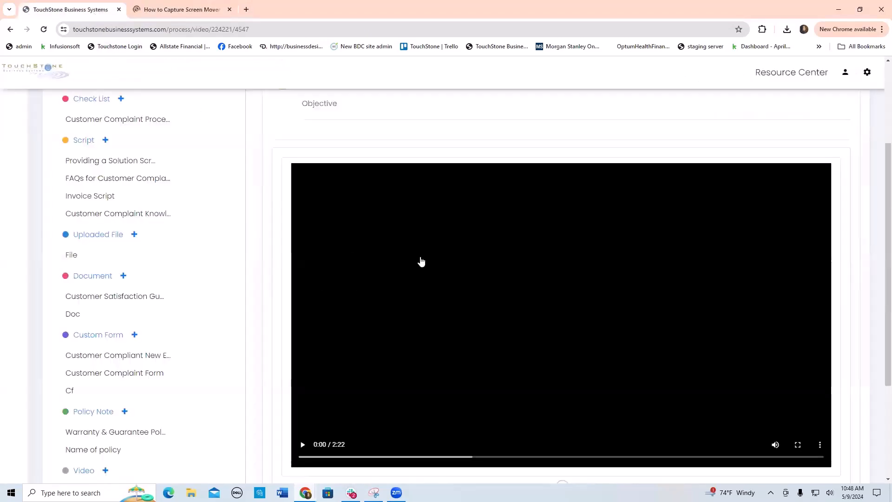
pyautogui.scroll(3, 420, 260)
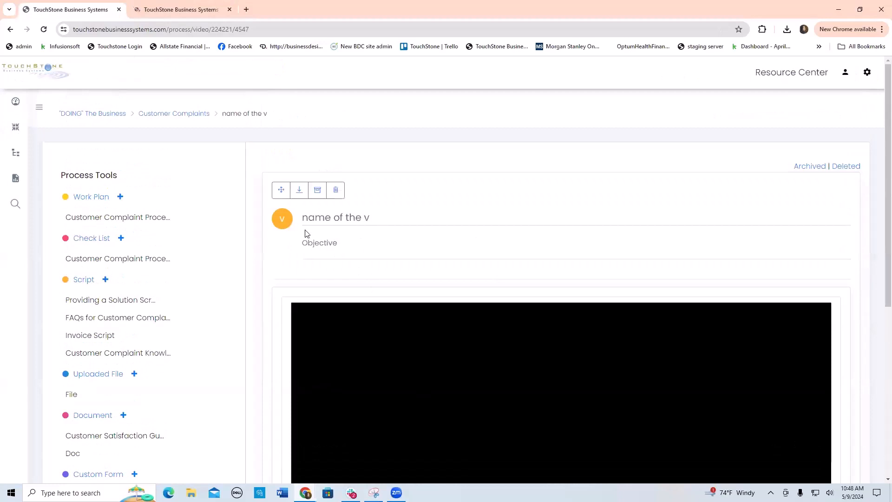
pyautogui.scroll(-1, 562, 341)
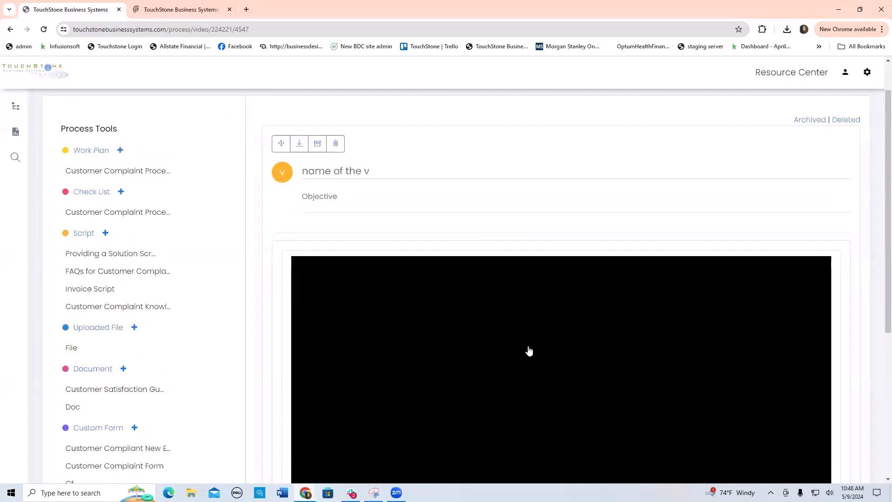
pyautogui.scroll(1, 566, 203)
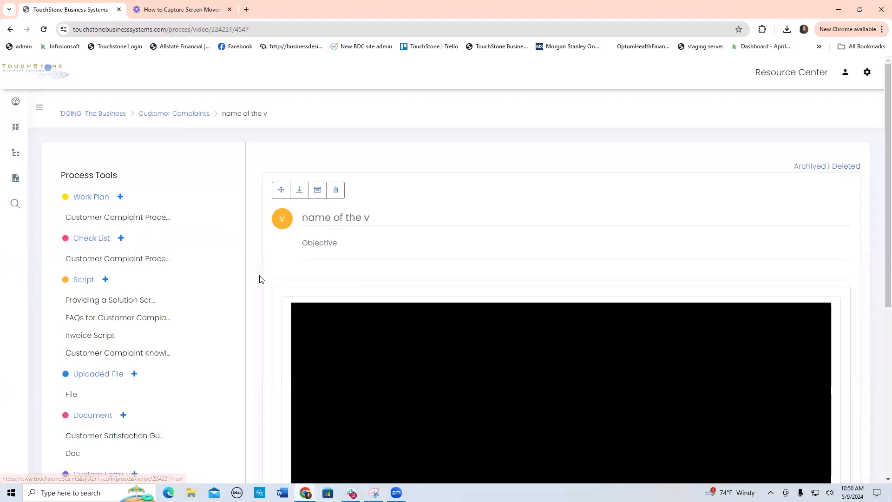
pyautogui.scroll(-1, 260, 278)
pyautogui.scroll(1, 259, 279)
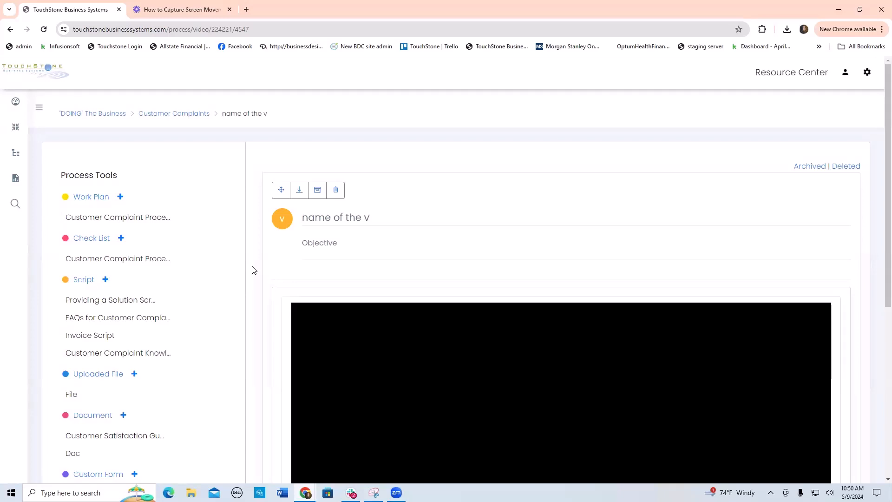
# Open the Customer Complaint Processing work plan and review its tasks, links and the process tools list.
pyautogui.click(139, 218)
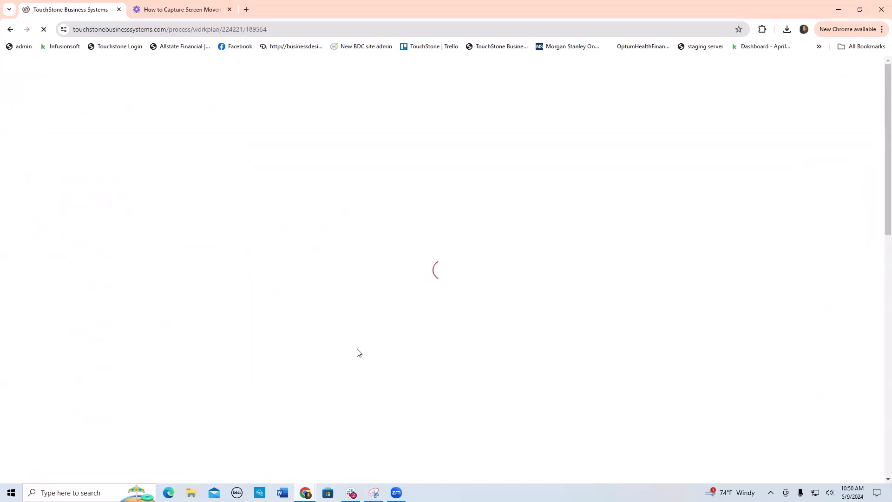
pyautogui.scroll(-1, 343, 392)
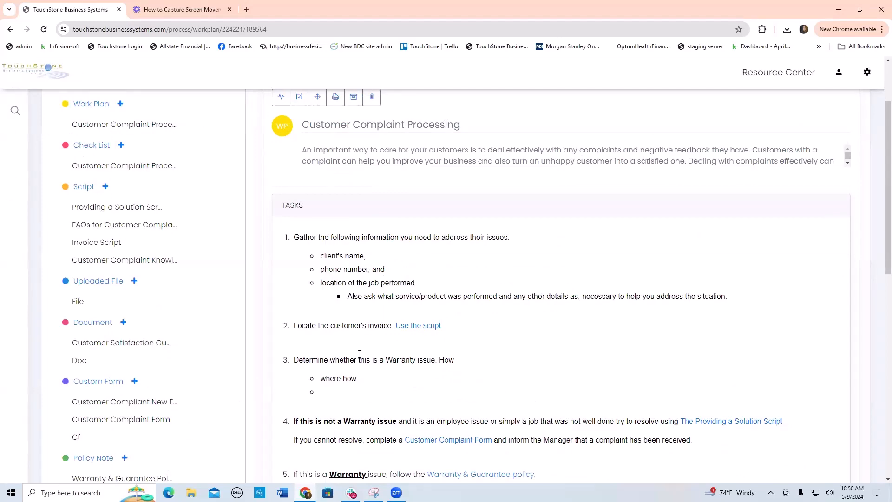
pyautogui.scroll(-2, 287, 349)
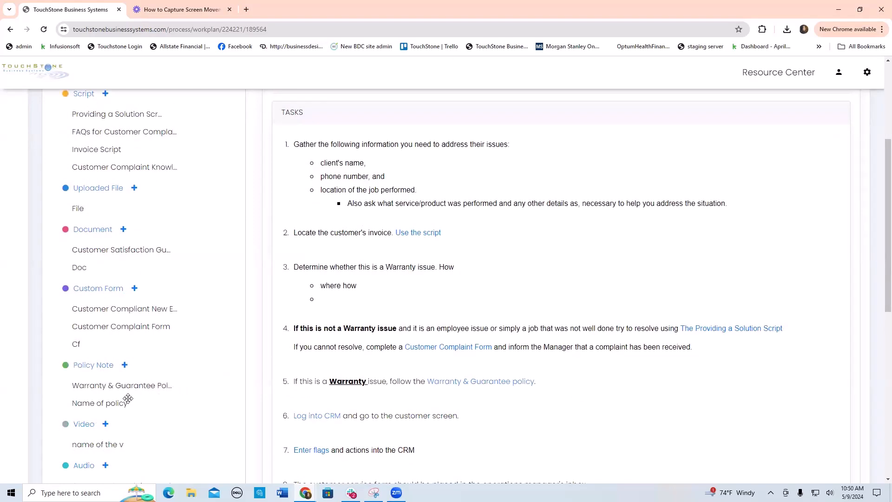
pyautogui.scroll(-2, 149, 402)
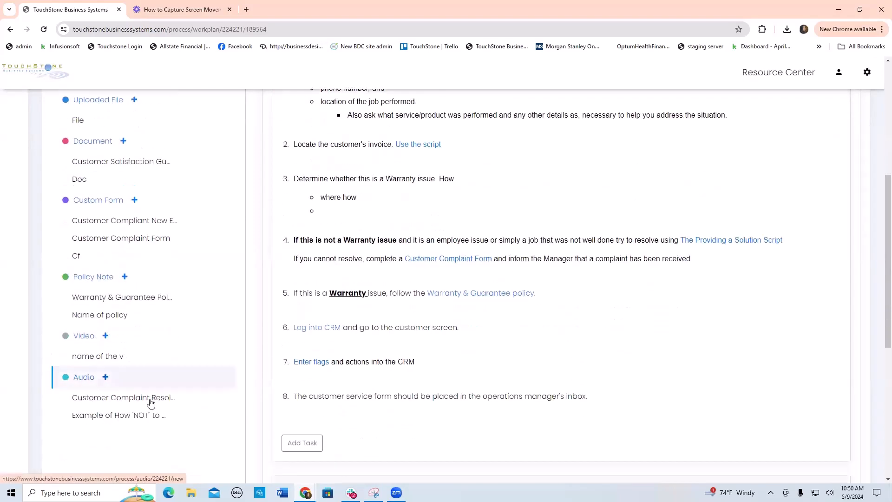
# View the "name of the v" video page again, and open the Customer Complaint Resolution Example audio tool.
pyautogui.click(107, 354)
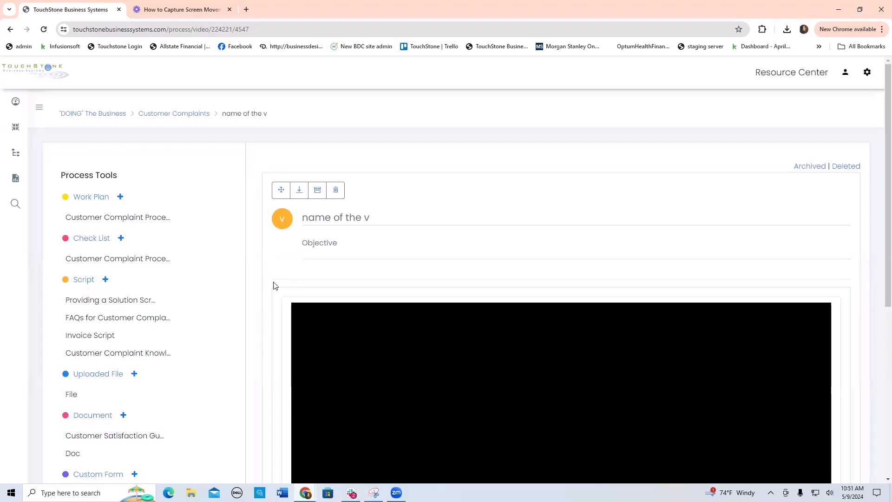
pyautogui.scroll(-6, 274, 284)
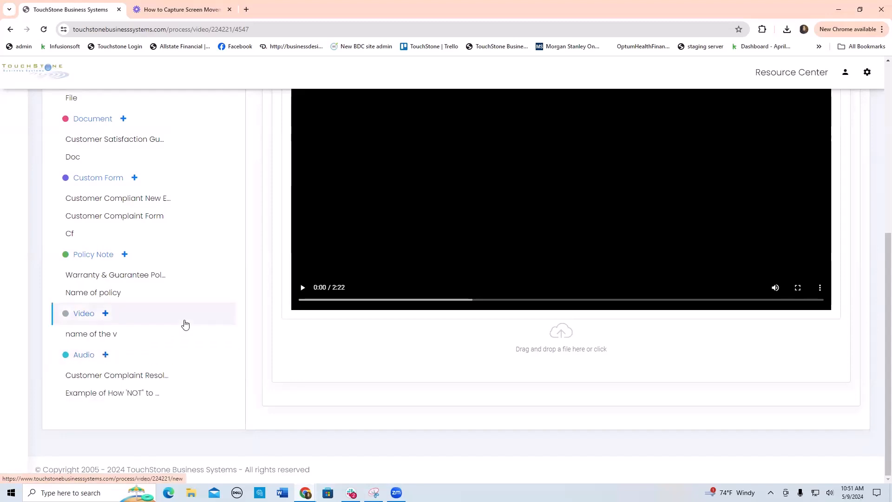
pyautogui.click(139, 380)
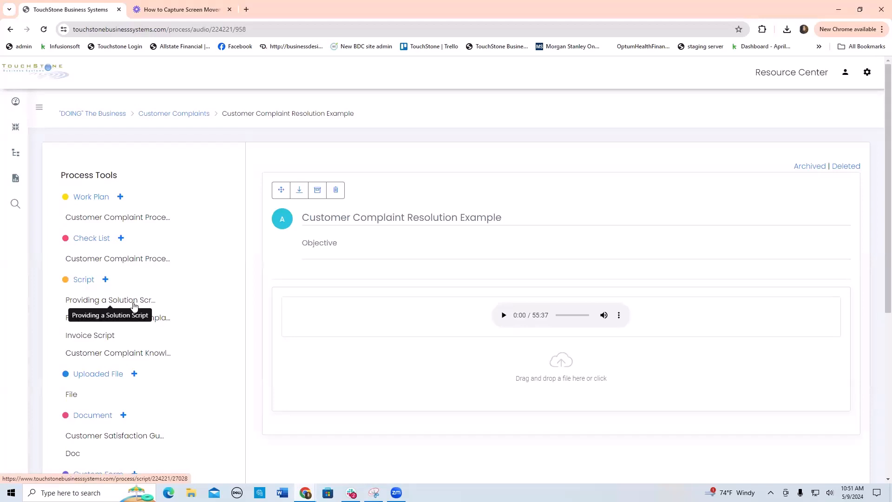
pyautogui.scroll(-6, 227, 313)
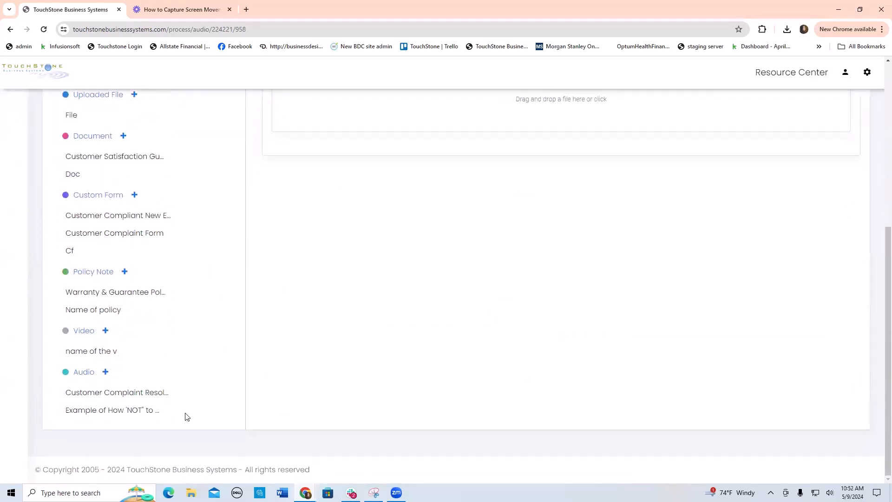
# View the "Example of How 'NOT' to sound" audio tool, and go to the "GUIDING" The Business function.
pyautogui.click(129, 412)
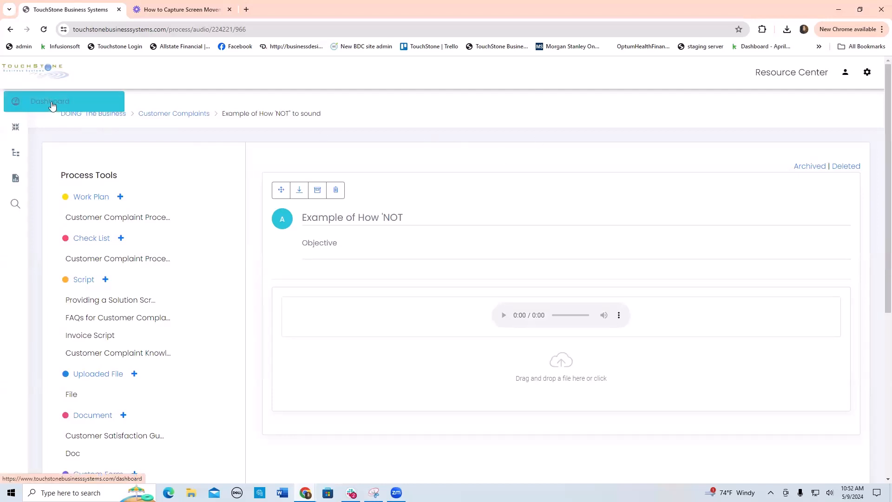
pyautogui.click(52, 105)
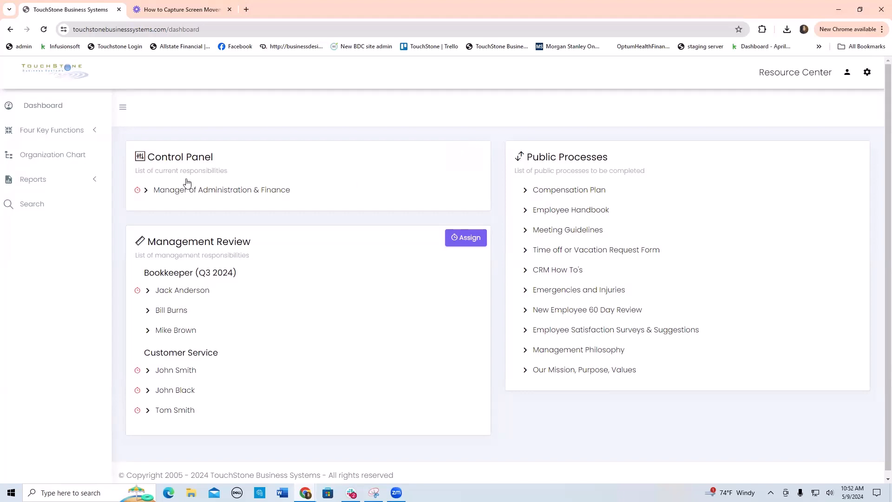
pyautogui.click(48, 132)
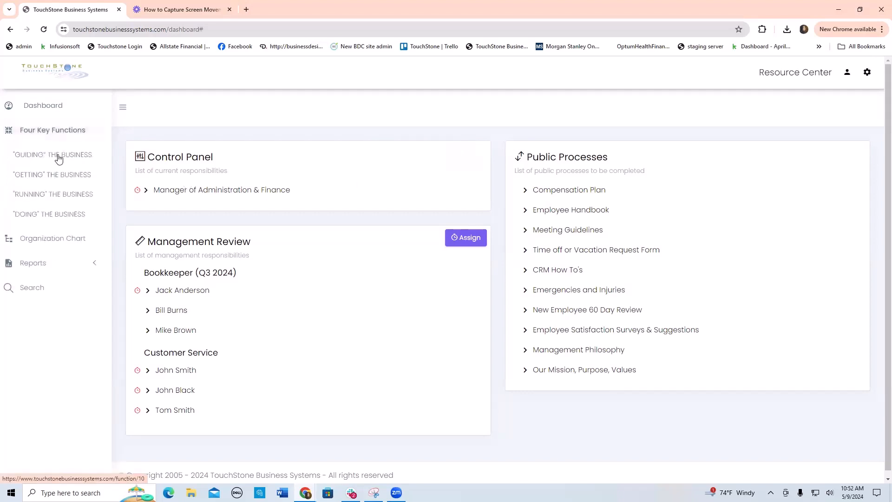
pyautogui.click(56, 155)
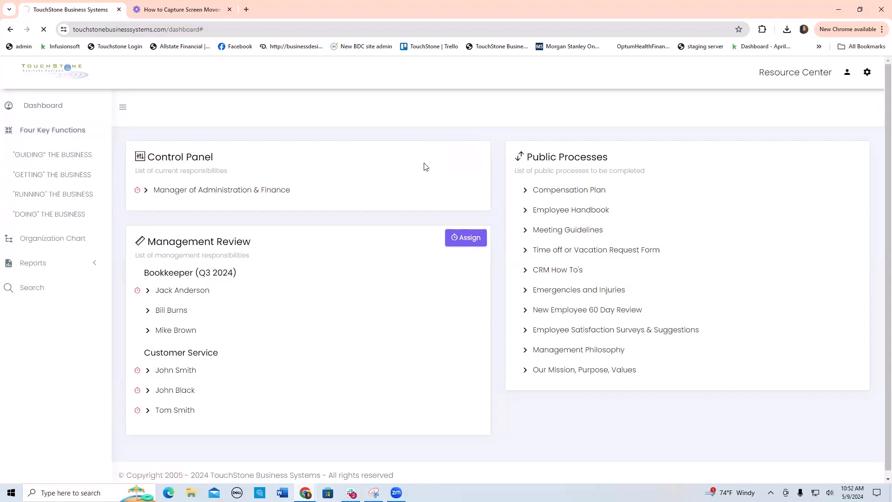
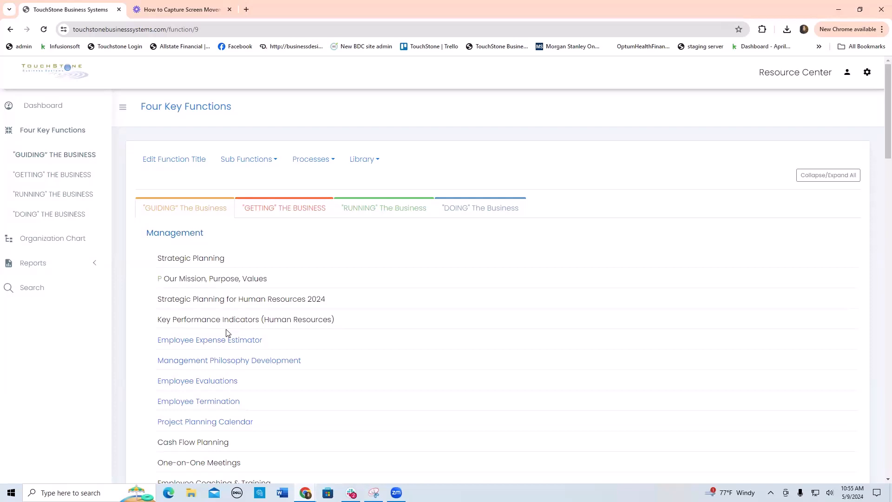
# Open the Strategic Planning process under Management and review its objective and process tools list.
pyautogui.click(215, 262)
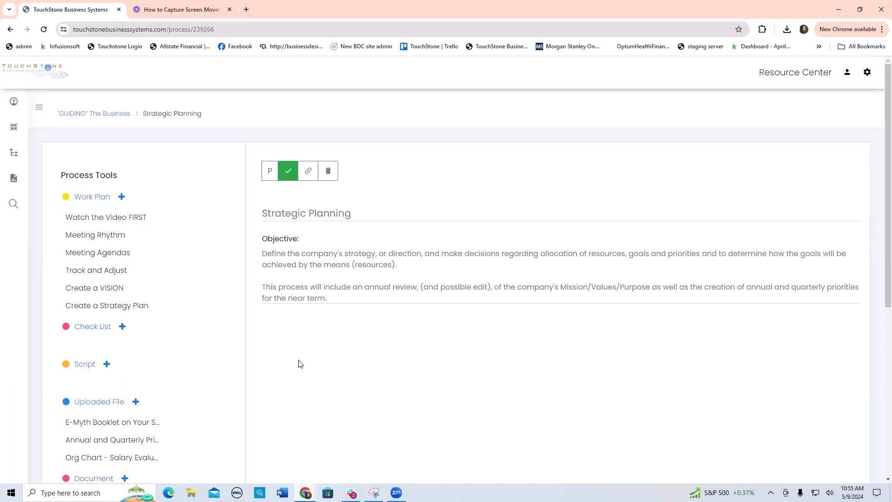
pyautogui.scroll(-2, 219, 358)
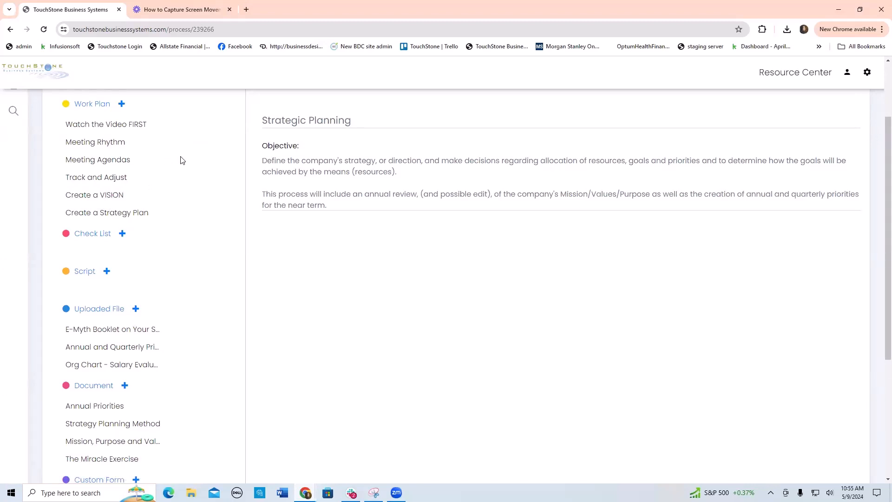
pyautogui.scroll(-3, 168, 273)
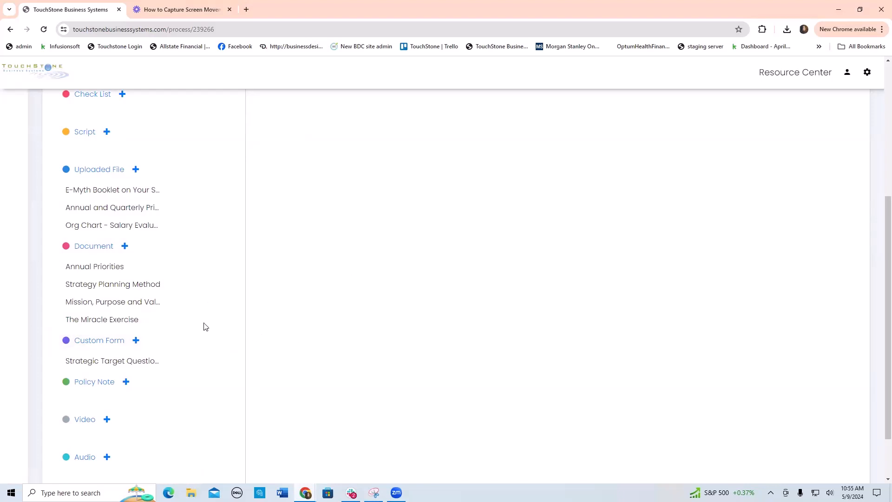
# Open the Annual Priorities document and review its annual and quarterly priorities tables.
pyautogui.click(107, 271)
pyautogui.scroll(-2, 660, 349)
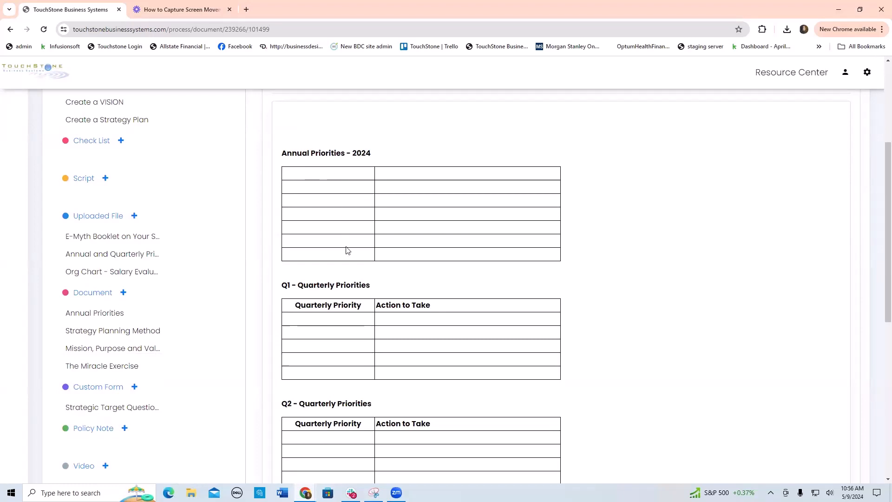
pyautogui.scroll(-1, 348, 250)
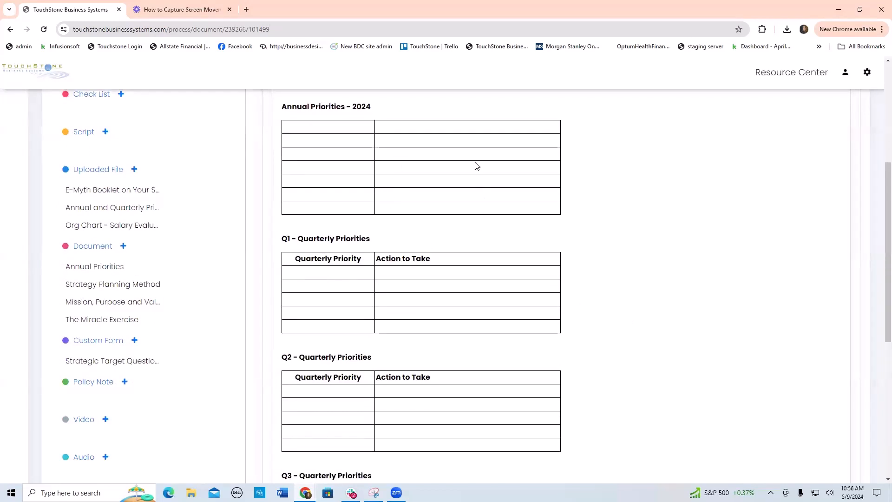
pyautogui.scroll(-1, 477, 166)
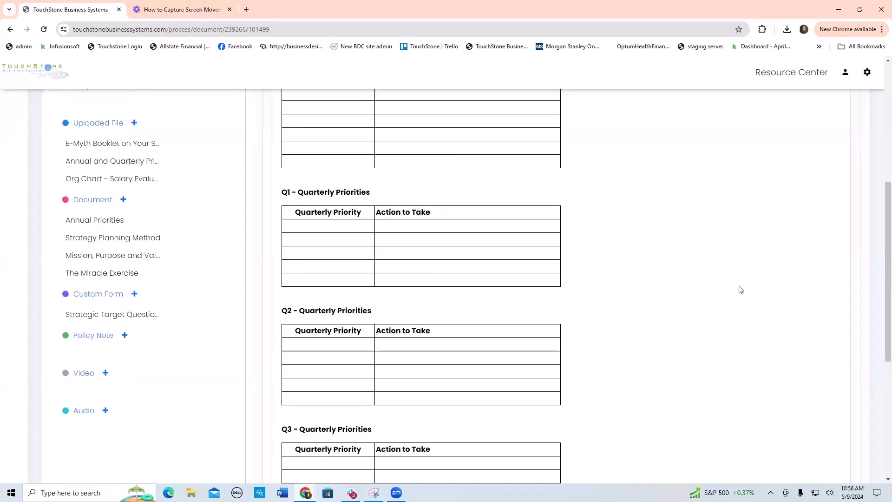
pyautogui.scroll(3, 741, 290)
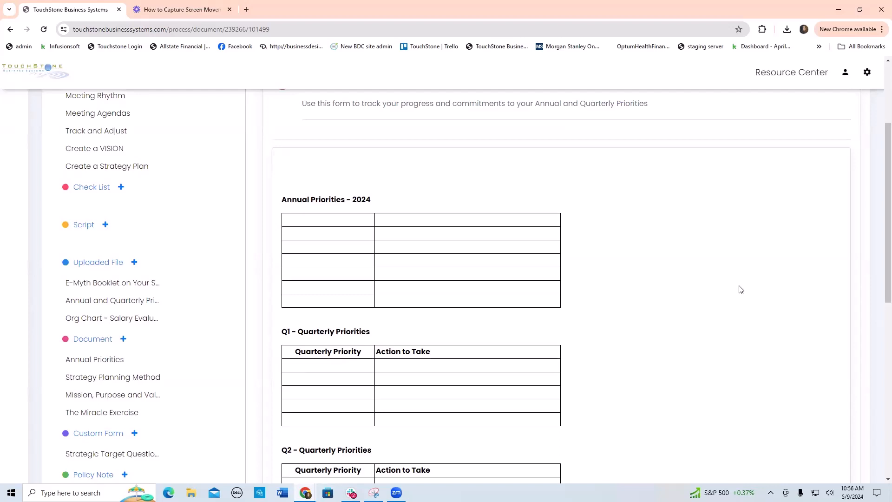
pyautogui.scroll(2, 741, 290)
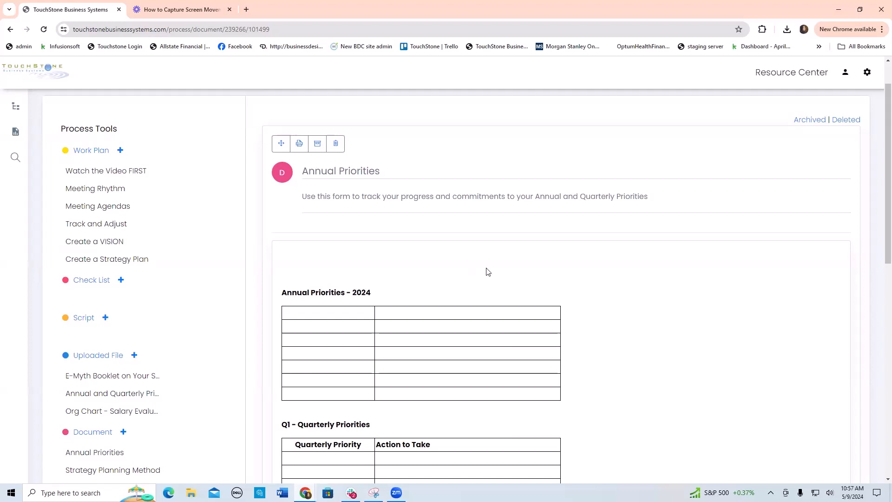
# Archive the Annual Priorities document and restore its archived copy to the Strategic Planning process.
pyautogui.click(317, 146)
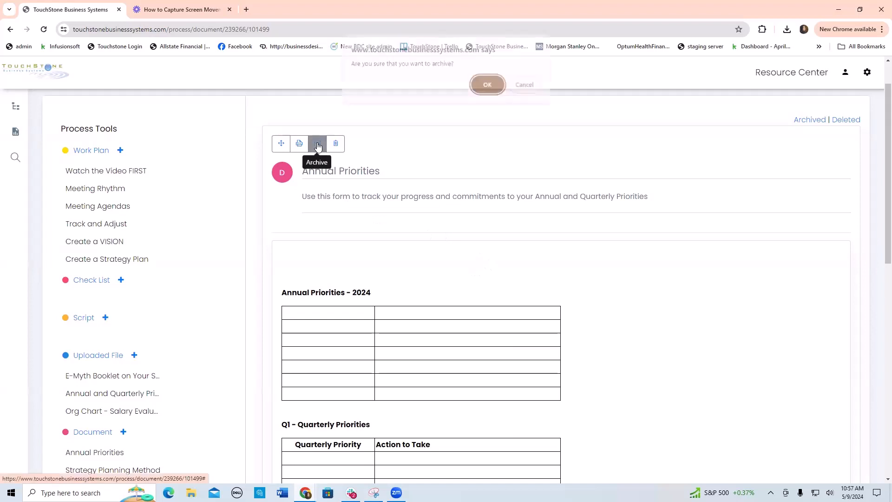
pyautogui.click(523, 92)
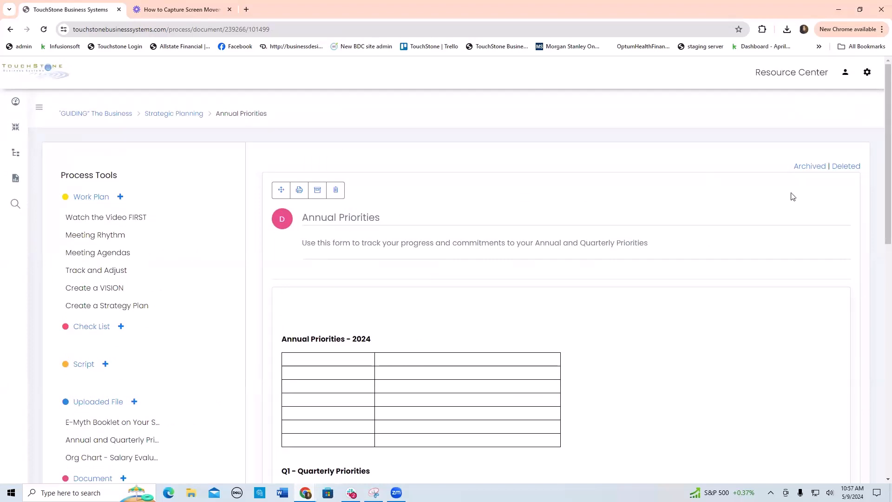
pyautogui.click(817, 168)
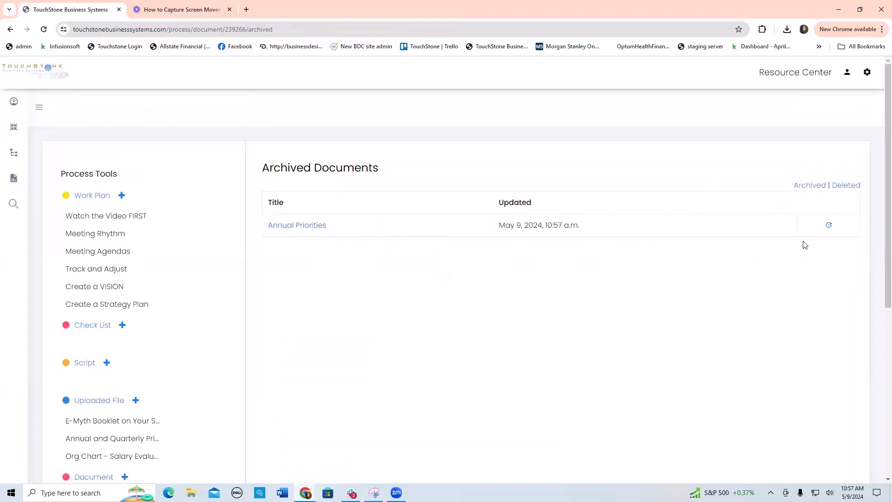
pyautogui.click(829, 226)
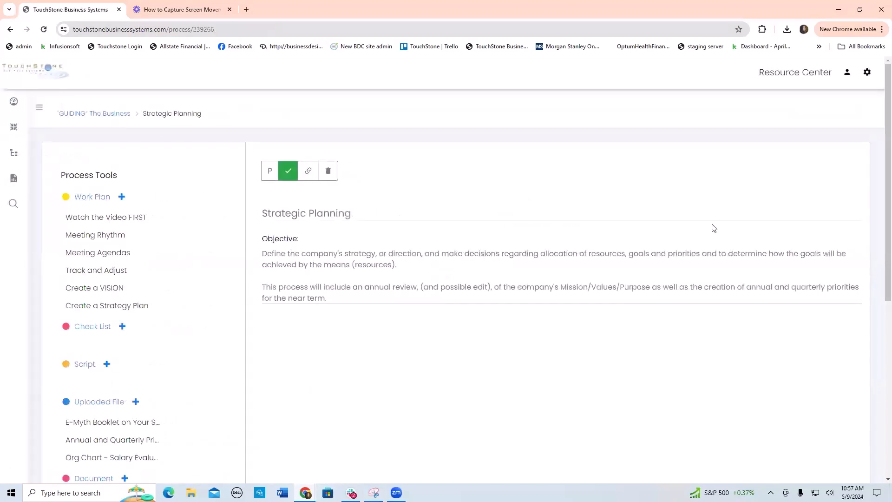
# Reorder the Strategic Planning documents so the restored Annual Priorities copy sits directly below the original.
pyautogui.scroll(-2, 552, 228)
pyautogui.scroll(-3, 552, 228)
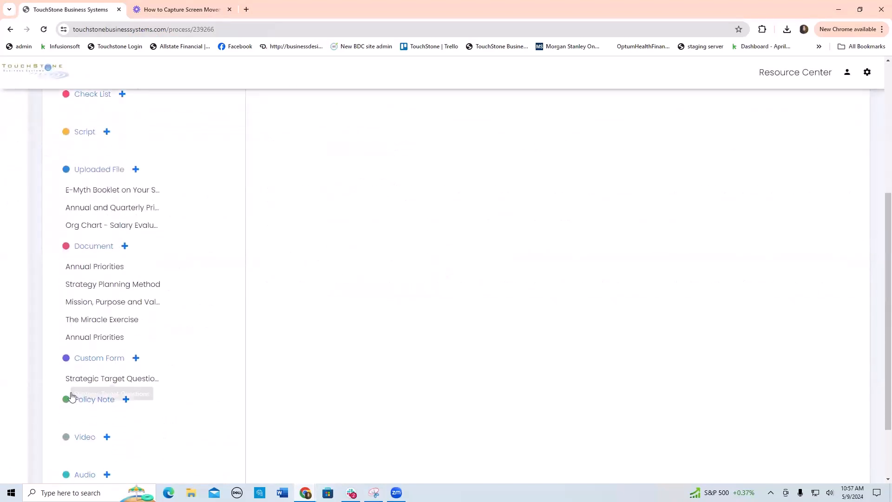
pyautogui.moveTo(97, 317); pyautogui.dragTo(94, 283)
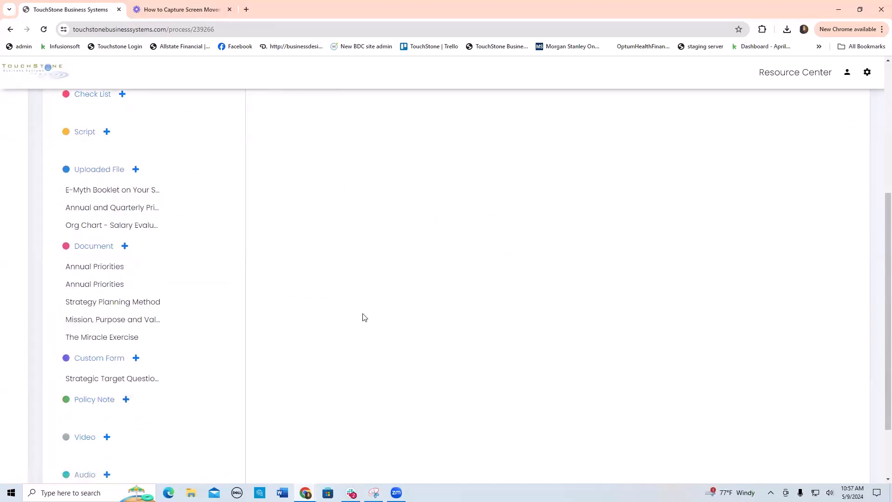
# Rename the first Annual Priorities document as "Annual Priorities for Sales" and save the title.
pyautogui.click(110, 269)
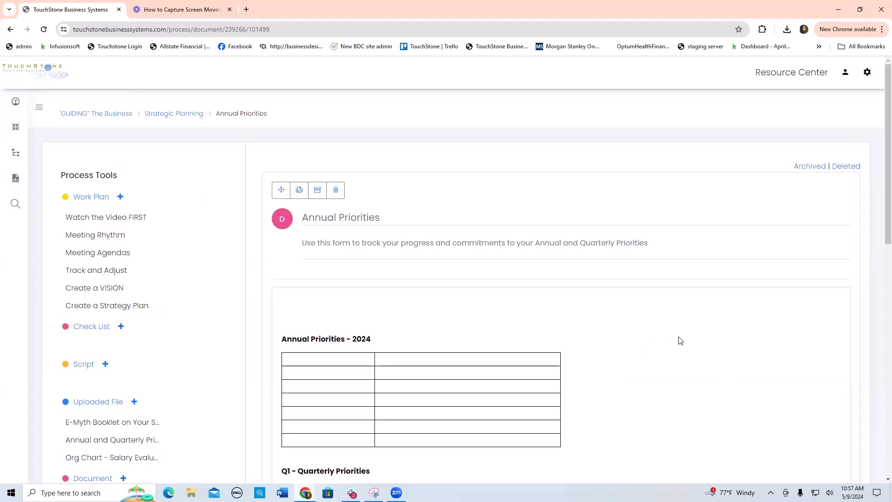
pyautogui.click(332, 216)
pyautogui.write('fo')
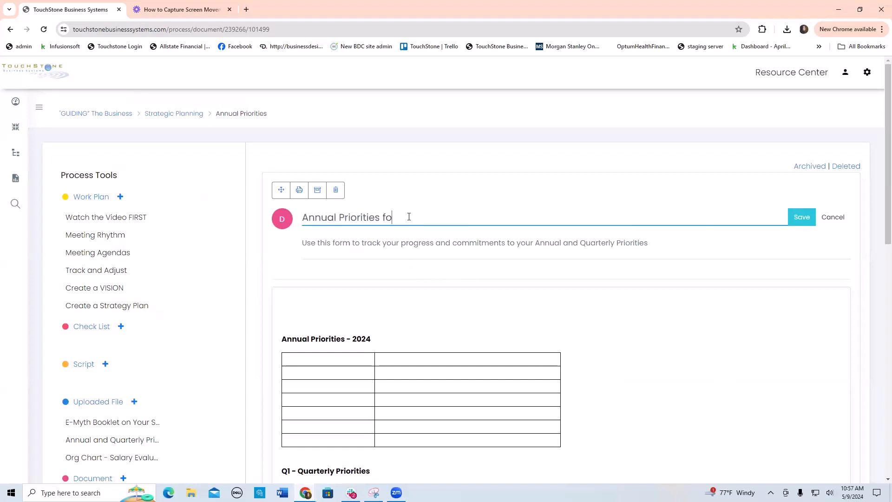
pyautogui.write('r Sales')
pyautogui.click(802, 222)
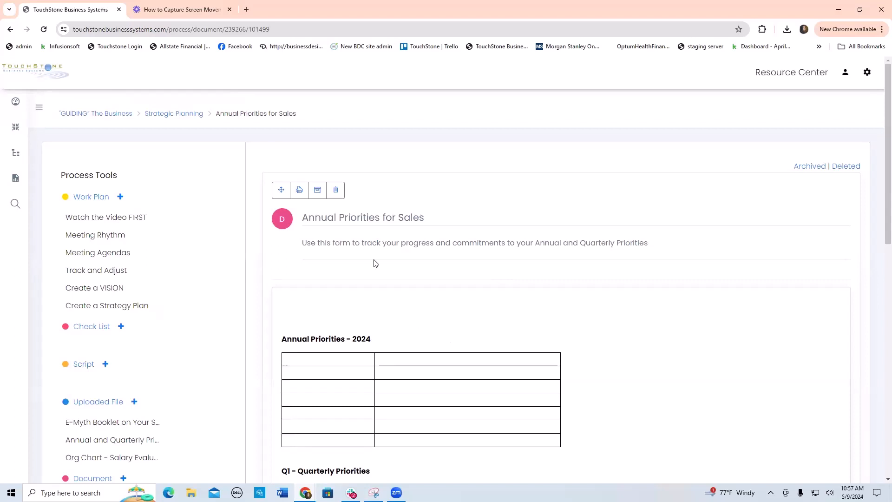
# Create a process named "Sp for Sales" in the Management sub function of "GUIDING" The Business.
pyautogui.click(123, 119)
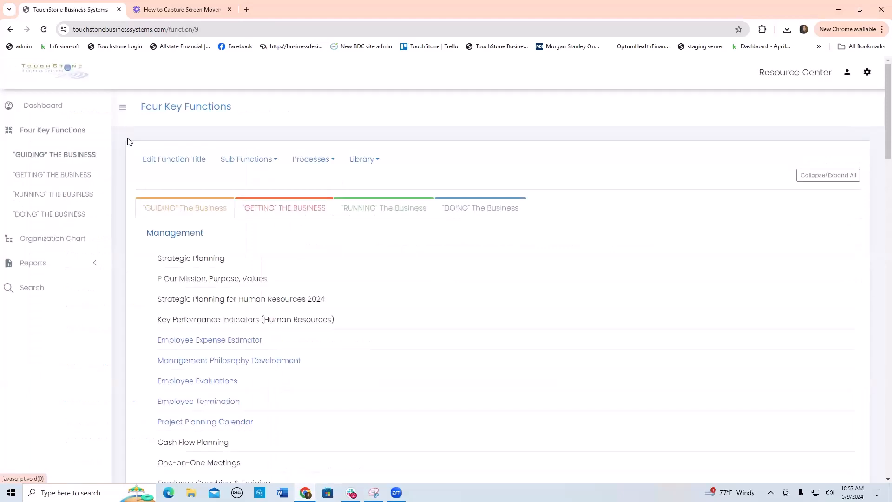
pyautogui.click(314, 161)
pyautogui.click(304, 183)
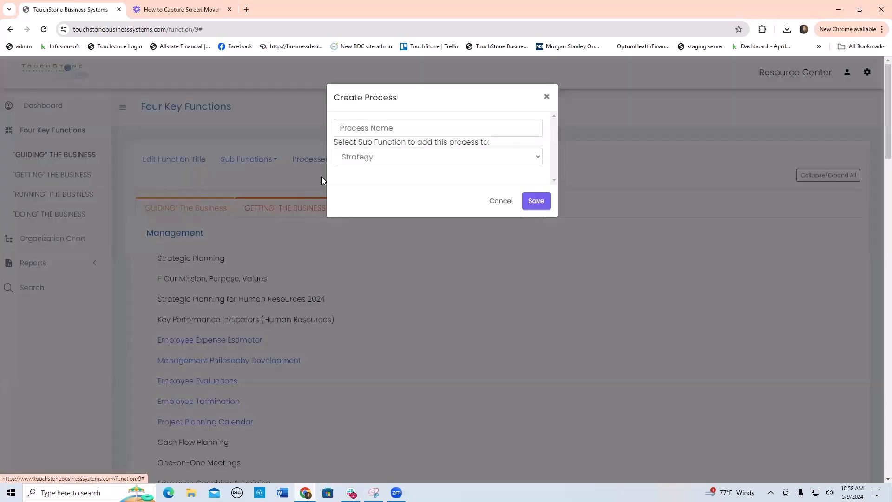
pyautogui.click(378, 126)
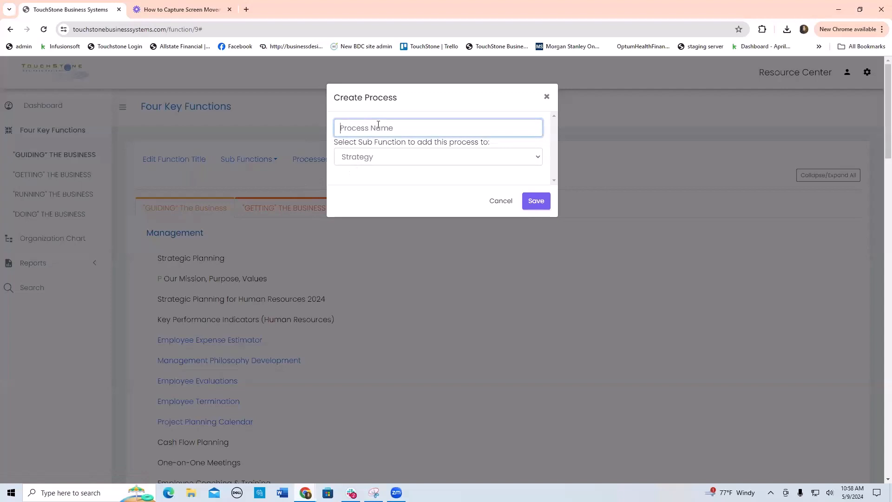
pyautogui.write('sP for e')
pyautogui.hotkey('ctrl', 'a')
pyautogui.press('BackSpace')
pyautogui.write('Sp for Sales')
pyautogui.click(369, 164)
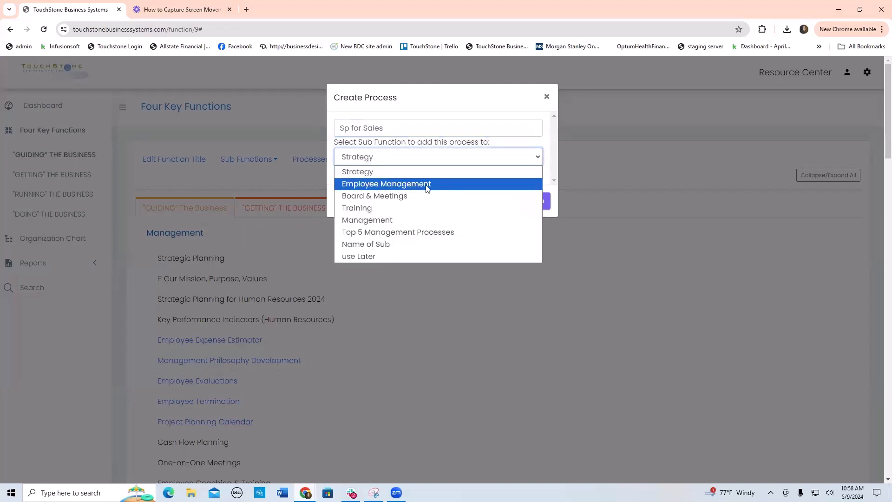
pyautogui.click(431, 218)
pyautogui.click(537, 203)
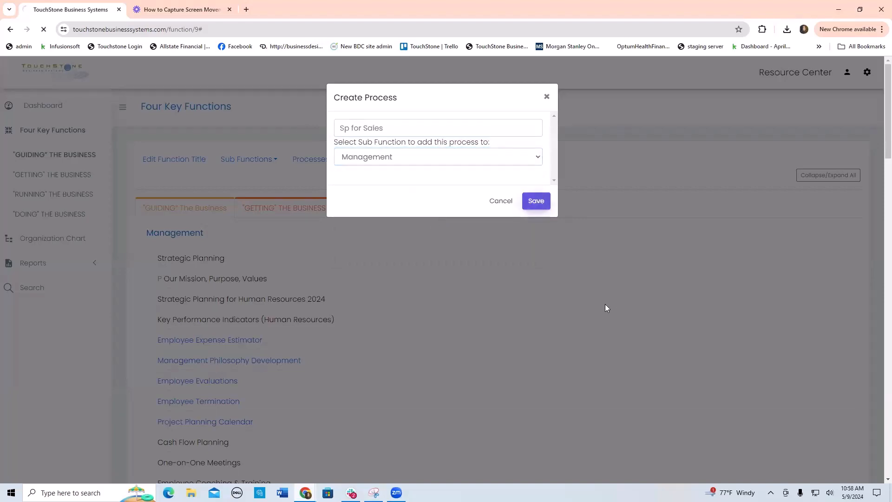
pyautogui.scroll(-3, 541, 272)
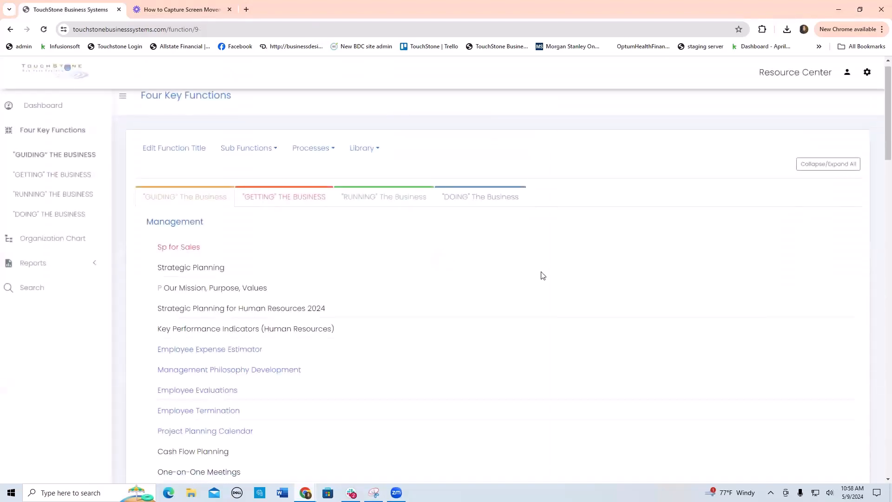
pyautogui.scroll(1, 541, 275)
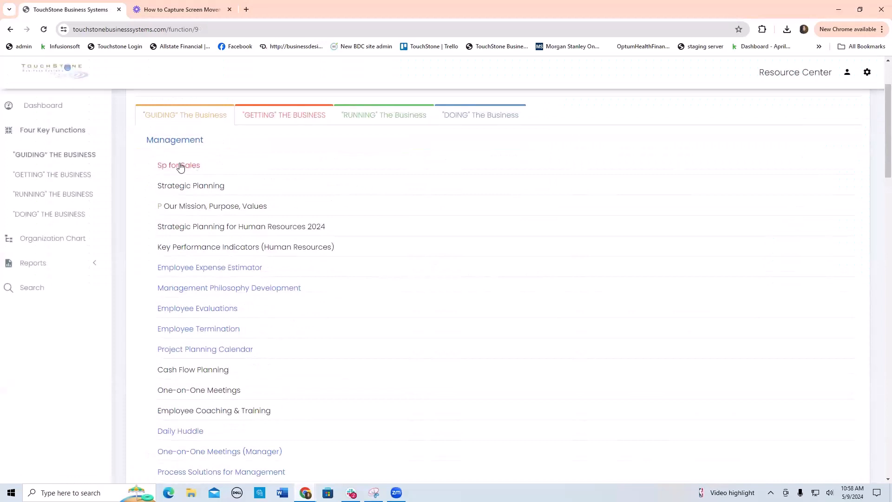
# Move the Annual Priorities for Sales document from the Strategic Planning process to the Sp for Sales process in the Management sub function.
pyautogui.moveTo(205, 189); pyautogui.dragTo(206, 188)
pyautogui.click(206, 189)
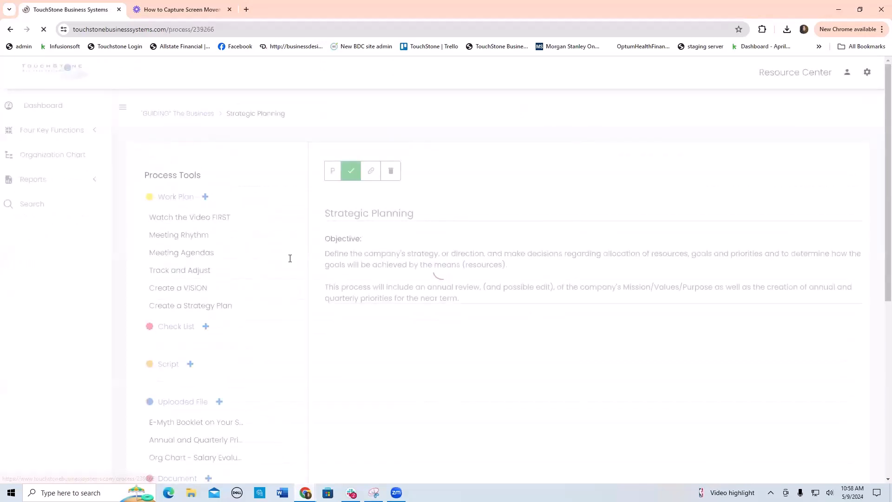
pyautogui.scroll(-3, 303, 271)
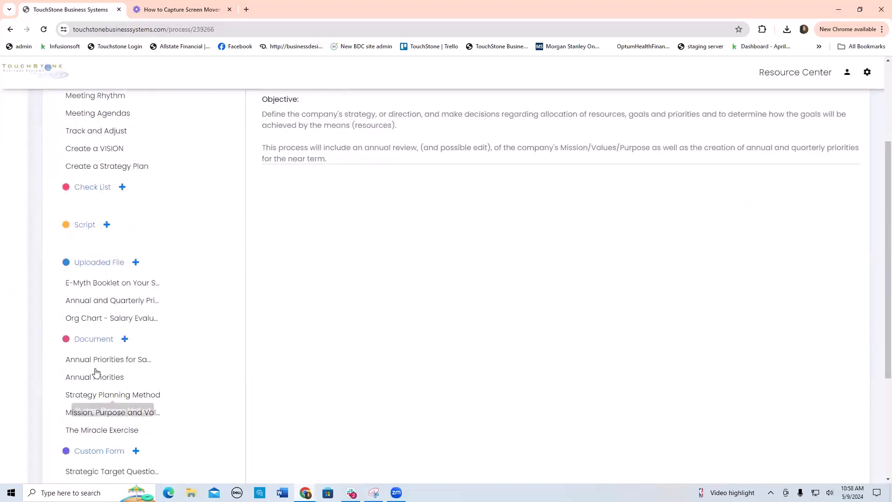
pyautogui.click(116, 360)
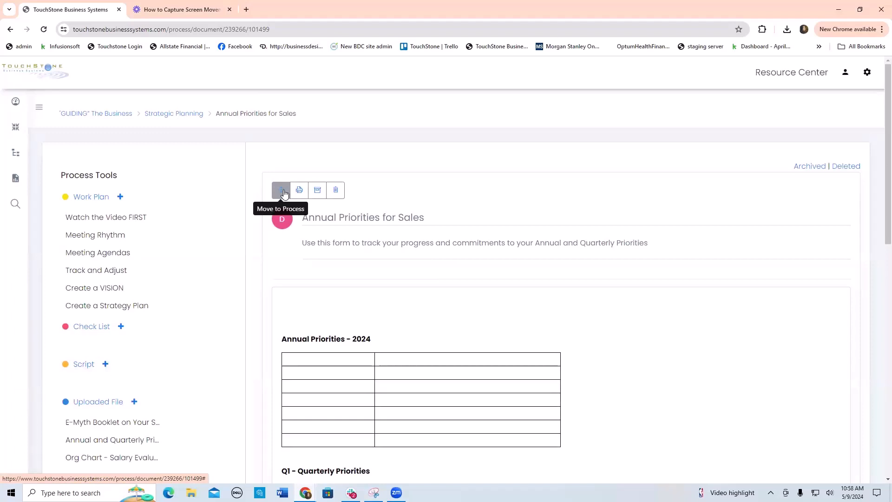
pyautogui.click(283, 191)
pyautogui.click(538, 136)
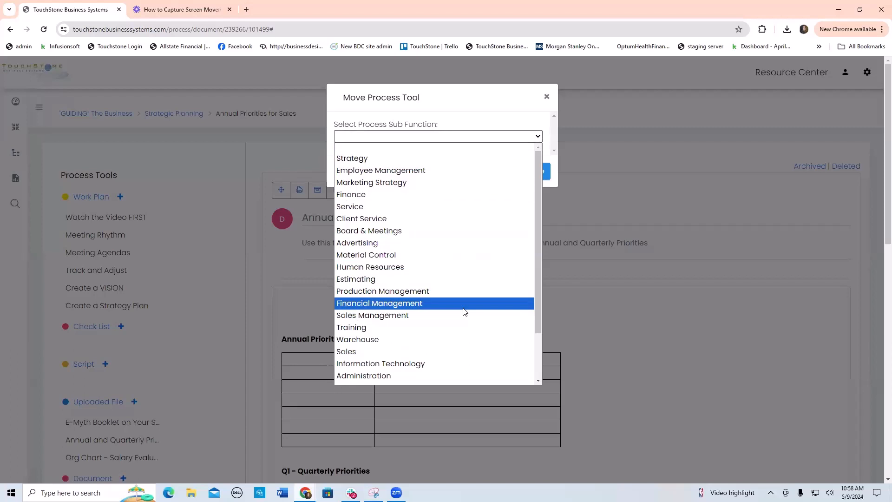
pyautogui.scroll(-2, 464, 344)
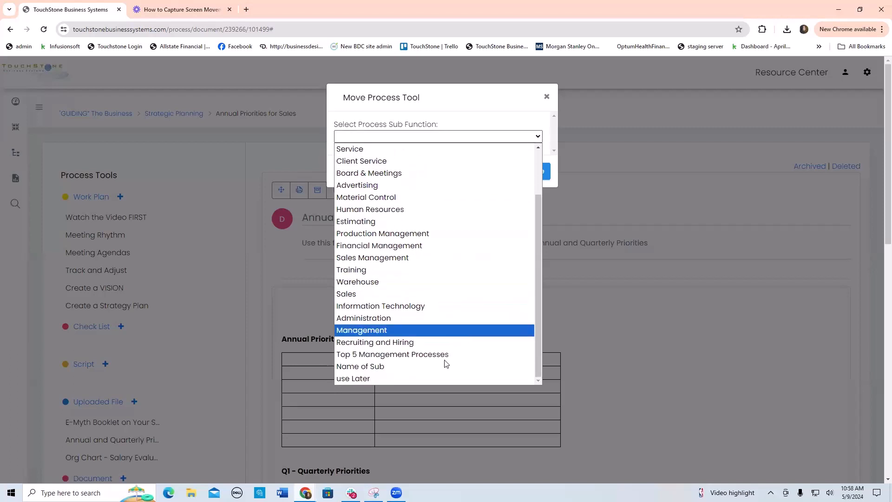
pyautogui.click(439, 330)
pyautogui.click(538, 155)
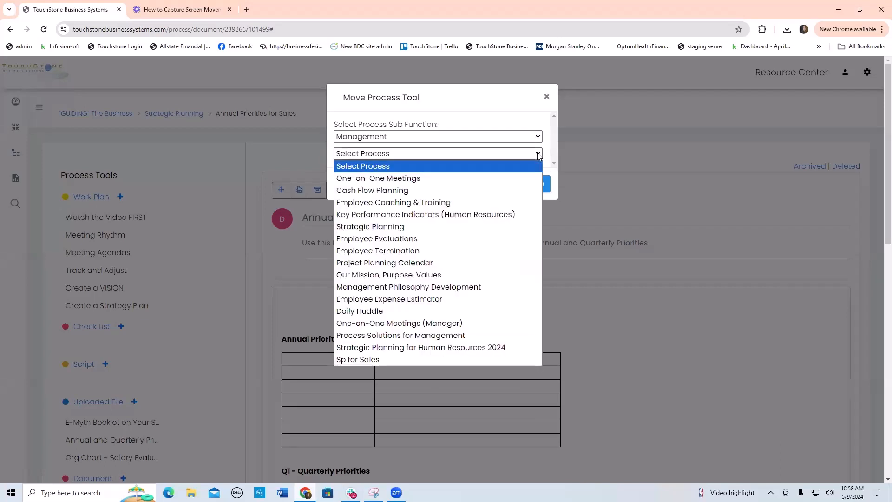
pyautogui.click(362, 360)
pyautogui.click(528, 184)
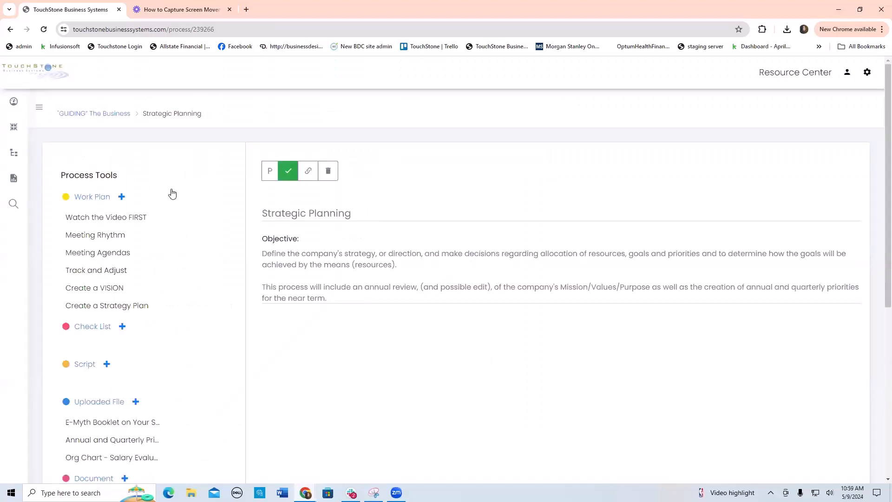
# Open the Sp for Sales process under "GUIDING" The Business and view its Annual Priorities for Sales document.
pyautogui.click(96, 118)
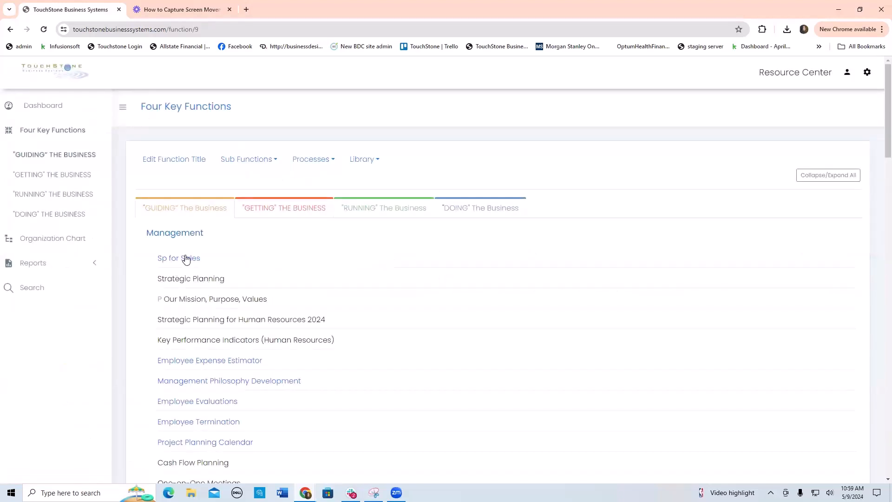
pyautogui.click(191, 259)
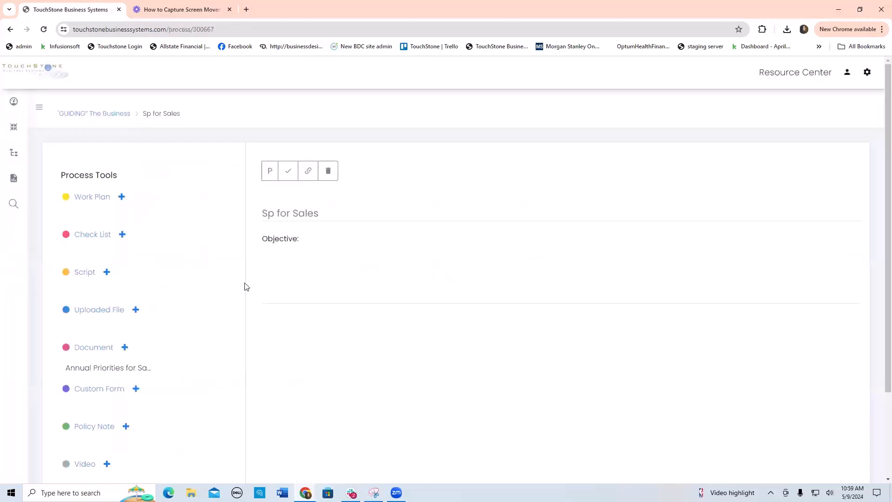
pyautogui.scroll(-1, 247, 286)
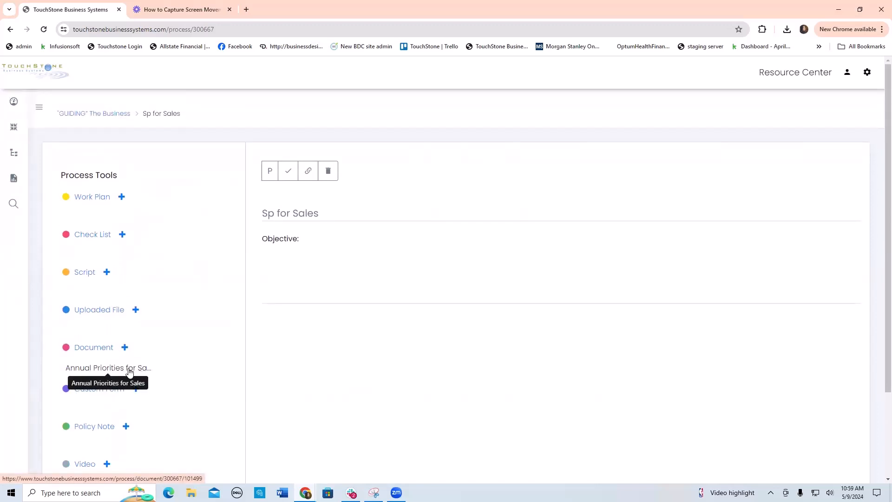
pyautogui.click(130, 372)
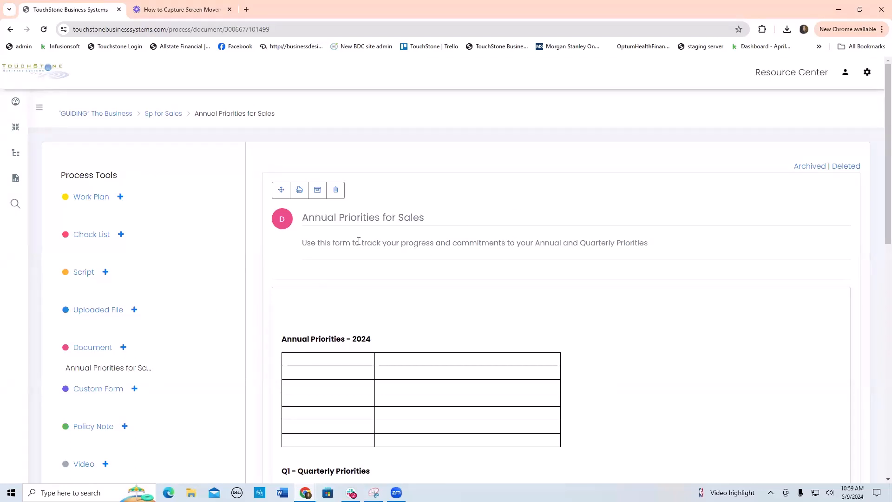
# Link the Sp for Sales process to the Customer Service job description under Manager of Administration & Finance.
pyautogui.click(169, 119)
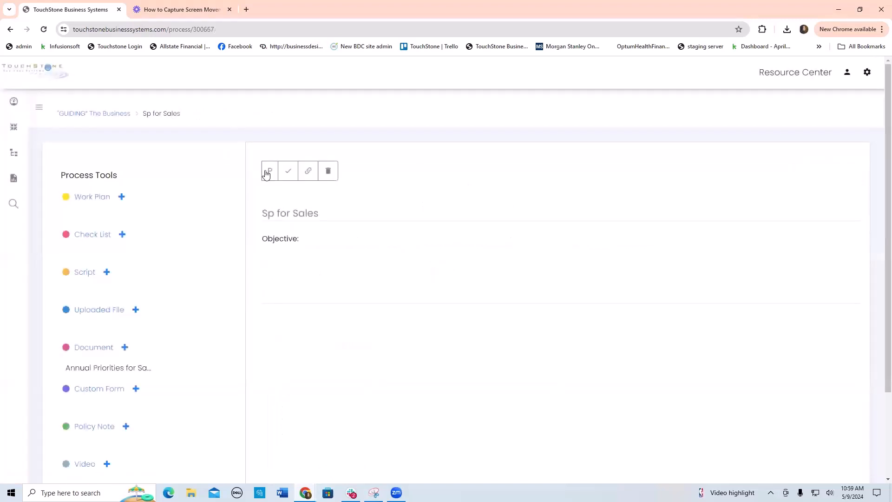
pyautogui.click(310, 171)
pyautogui.scroll(-3, 398, 255)
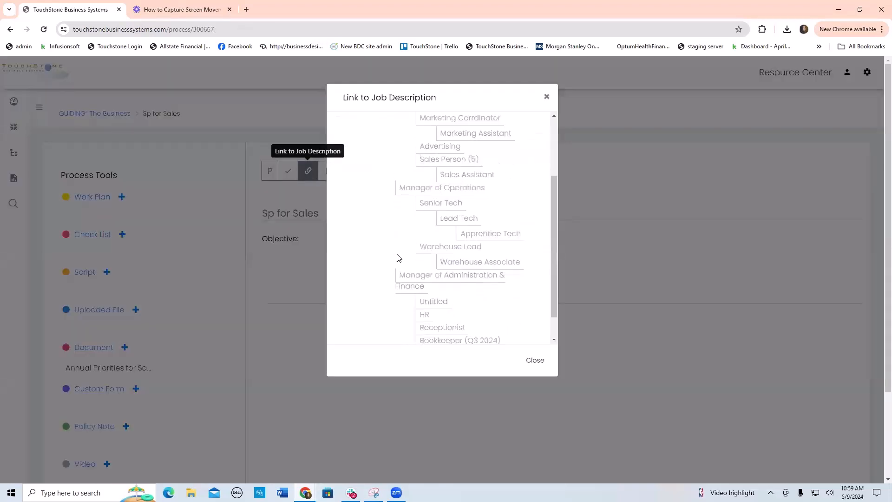
pyautogui.scroll(-1, 372, 233)
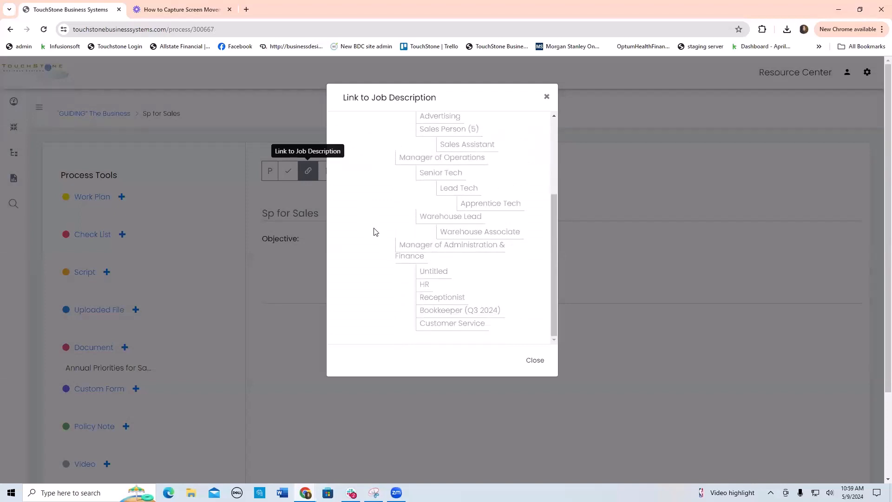
pyautogui.click(450, 324)
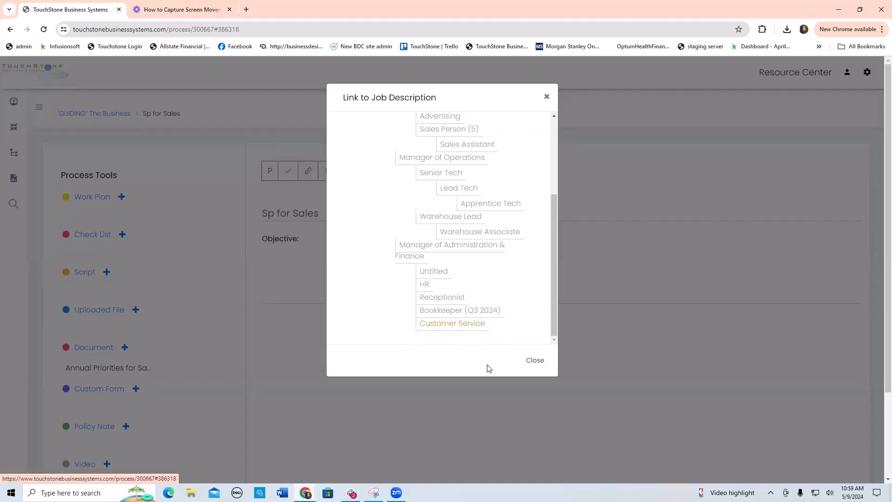
pyautogui.click(535, 361)
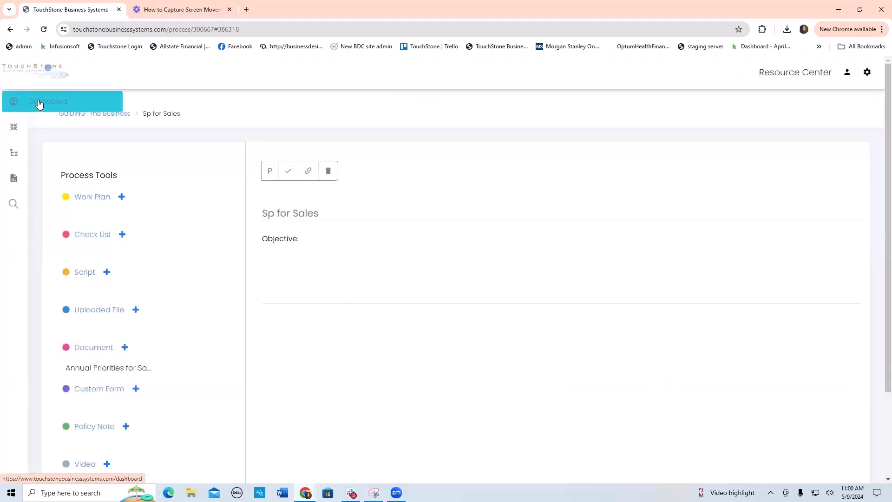
# Open the first Customer Service employee's management review from the dashboard and expand the Default List group.
pyautogui.click(45, 104)
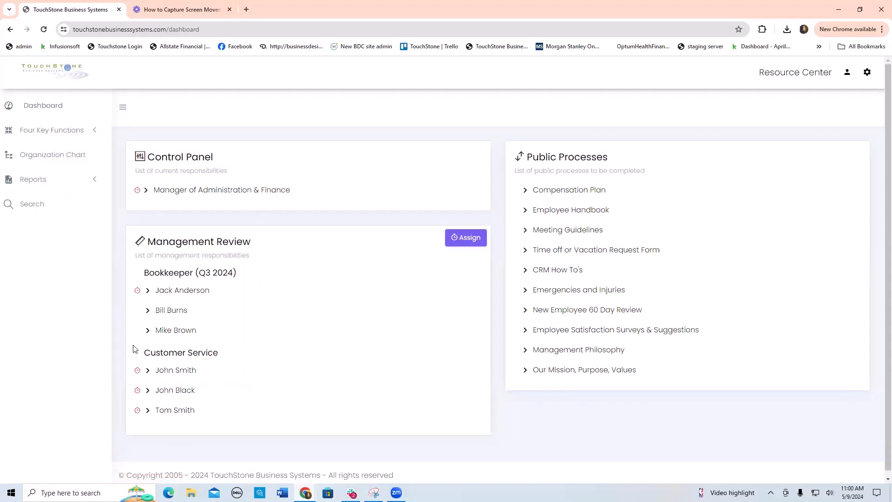
pyautogui.click(183, 372)
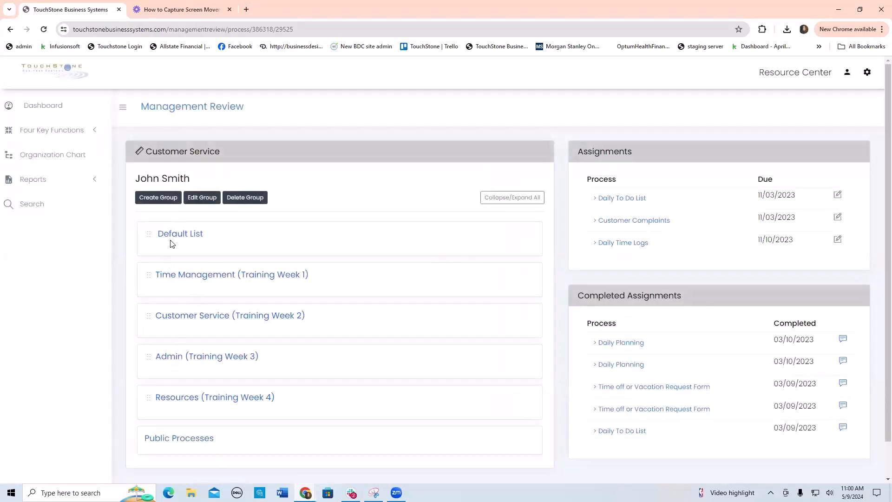
pyautogui.click(181, 236)
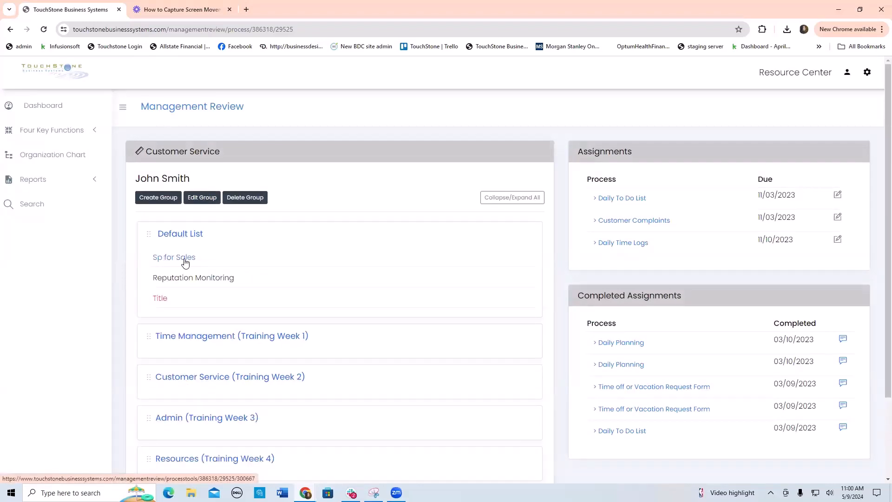
# Create a process group named "Planning" in the Customer Service employee's management review.
pyautogui.click(166, 200)
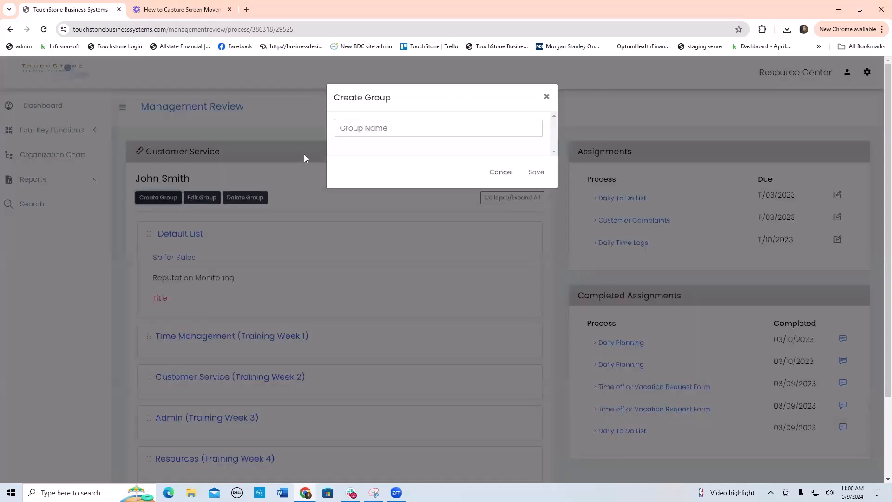
pyautogui.click(369, 127)
pyautogui.write('anning')
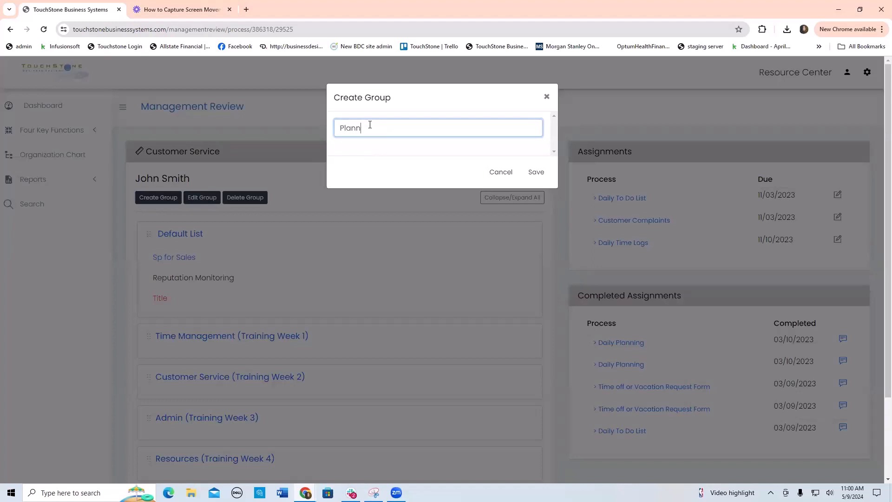
pyautogui.click(539, 178)
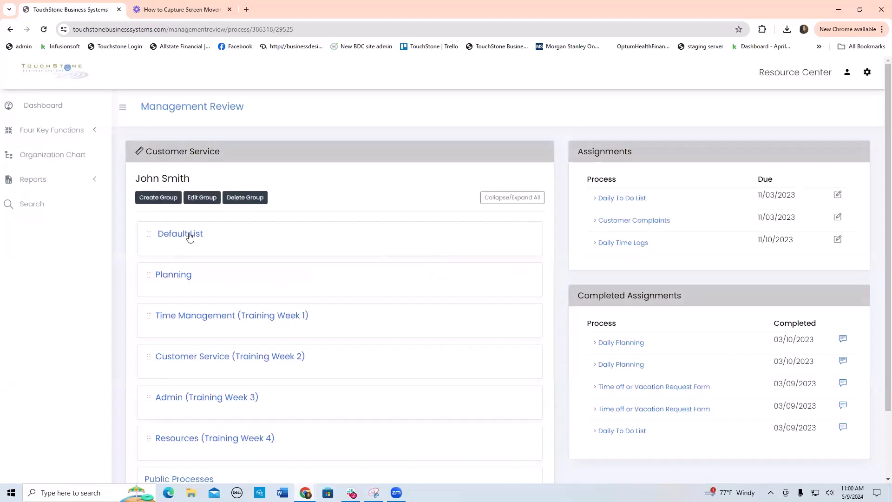
# Move Sp for Sales from the Default List into the Planning group and place that group above the Default List.
pyautogui.click(184, 238)
pyautogui.moveTo(174, 259); pyautogui.dragTo(172, 345)
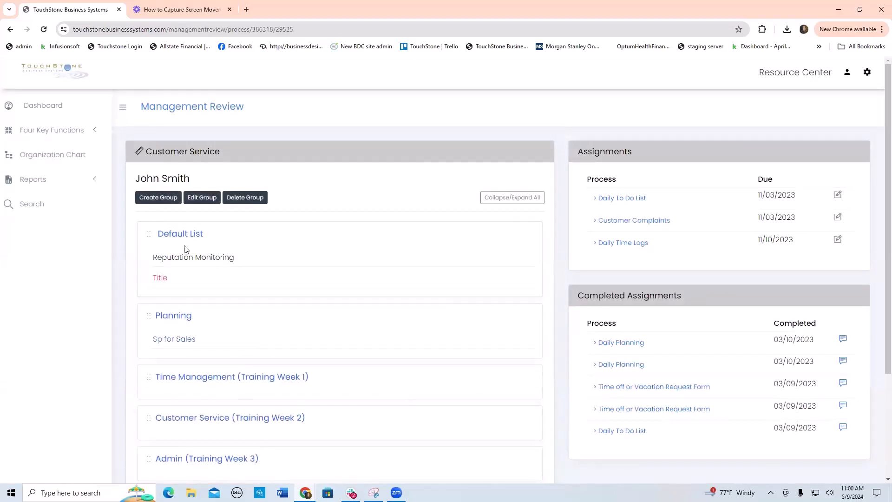
pyautogui.click(186, 233)
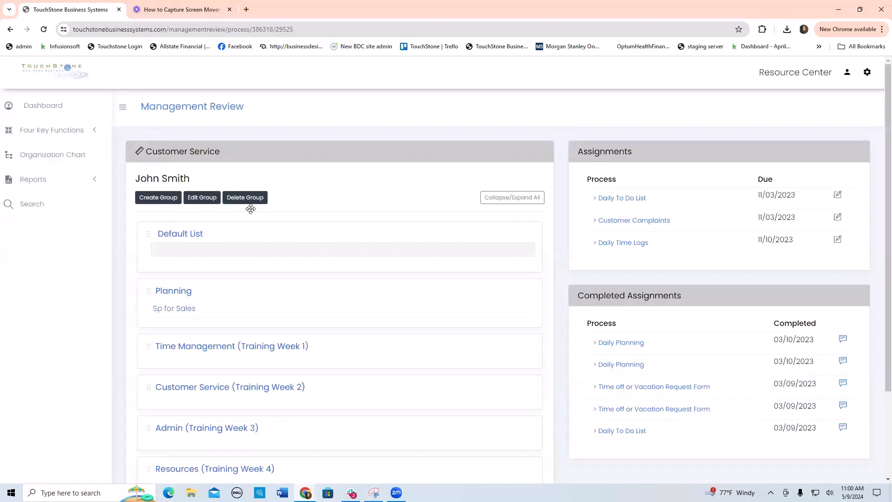
pyautogui.click(242, 245)
pyautogui.moveTo(213, 331); pyautogui.dragTo(222, 223)
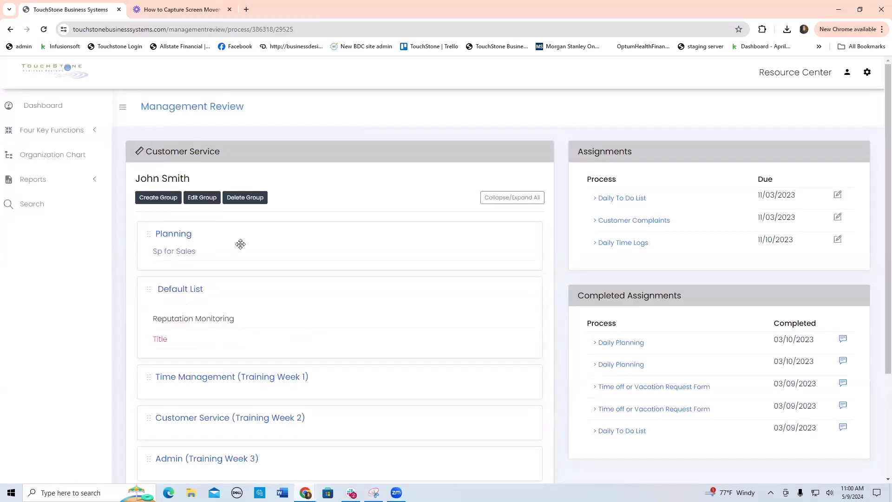
# Review the Annual Priorities for Sales document and its quarterly tables through Sp for Sales in the Planning group, and return to the dashboard.
pyautogui.click(179, 252)
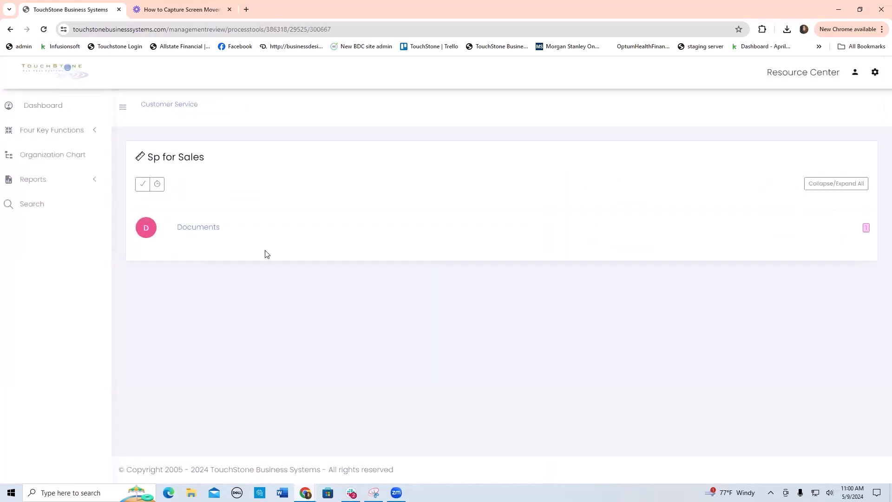
pyautogui.click(196, 232)
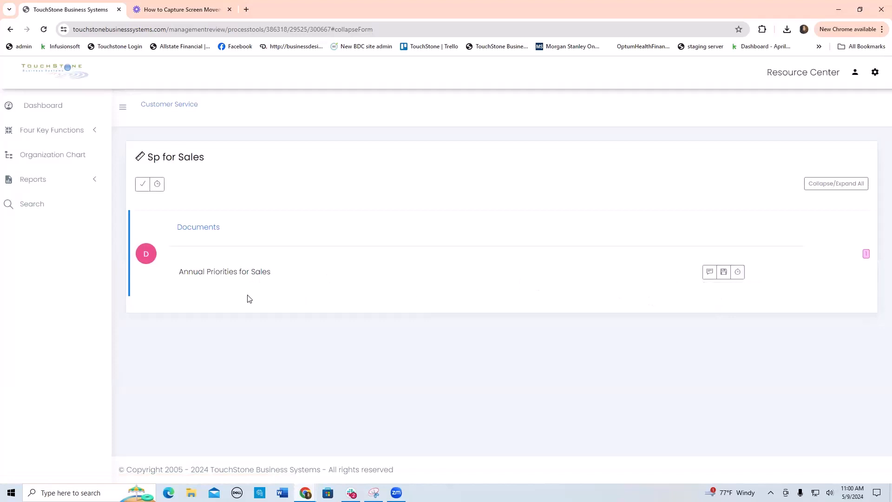
pyautogui.click(229, 276)
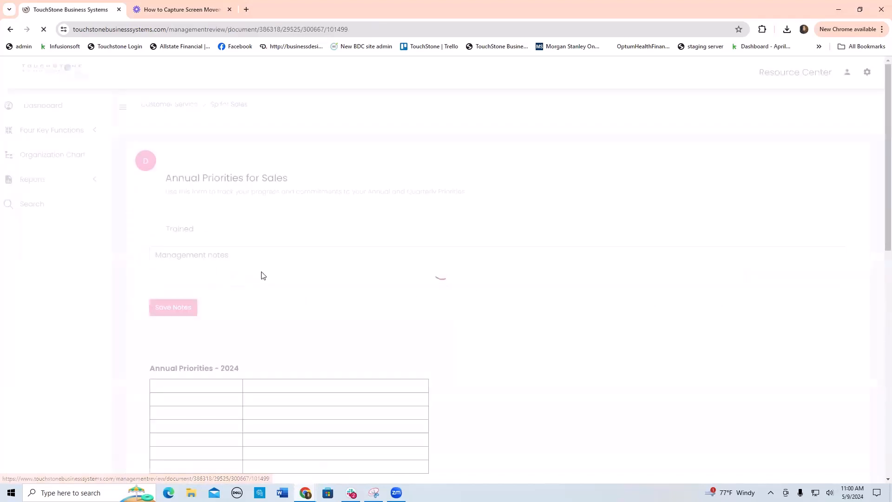
pyautogui.scroll(-2, 352, 335)
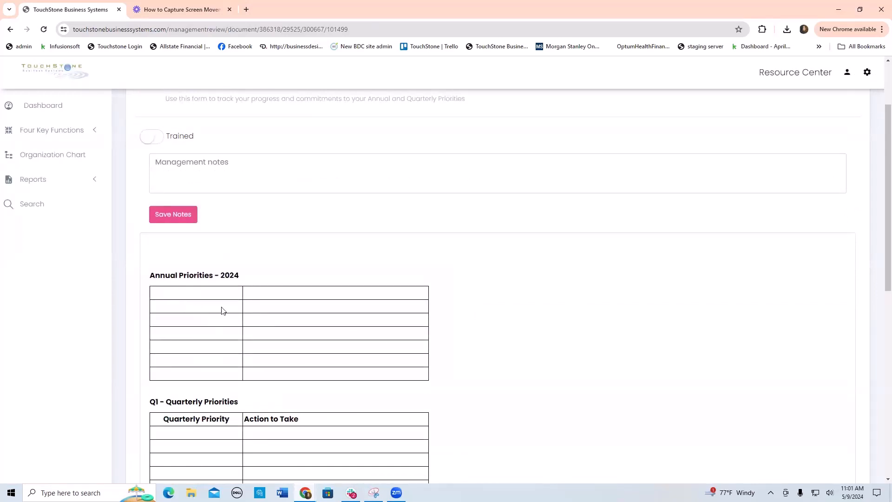
pyautogui.scroll(-3, 404, 359)
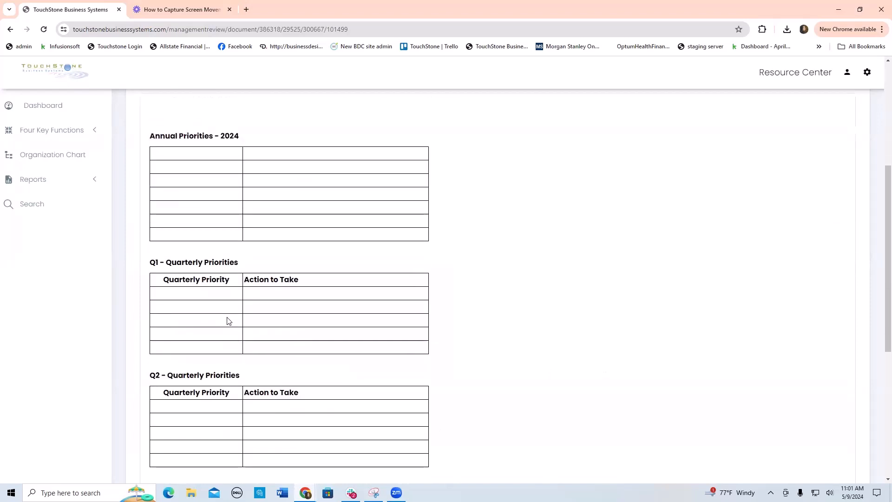
pyautogui.scroll(3, 621, 354)
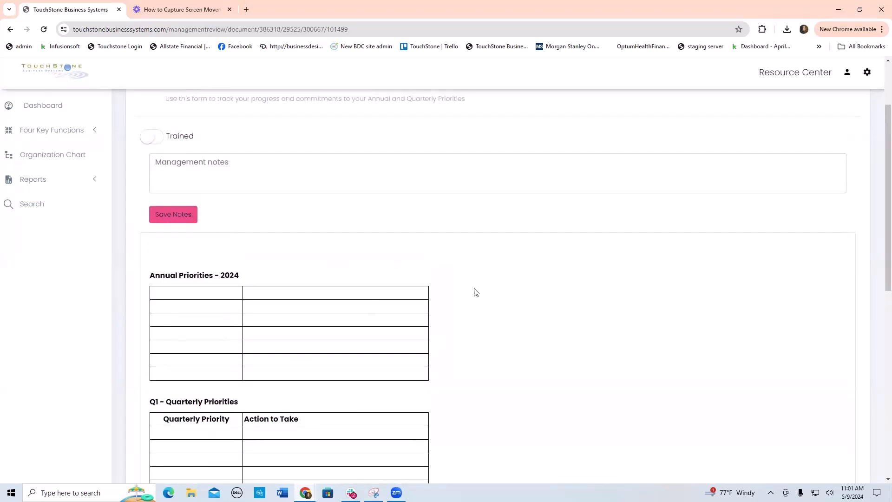
pyautogui.scroll(2, 534, 313)
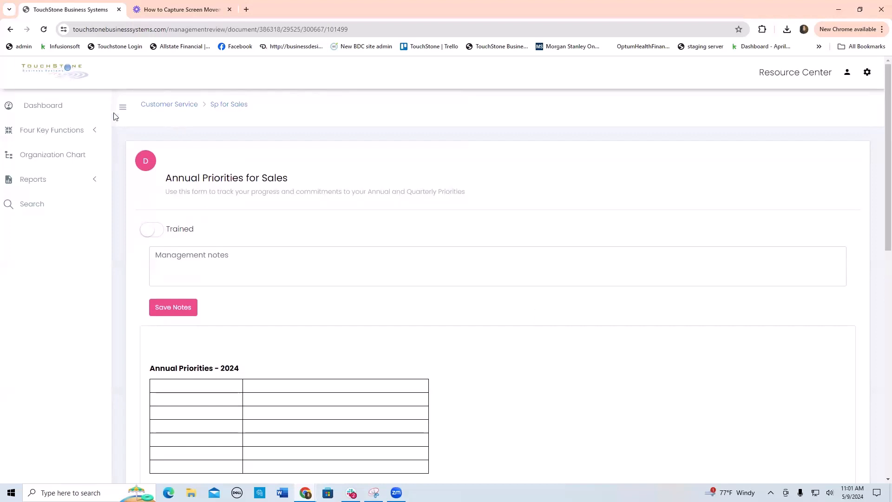
pyautogui.click(49, 106)
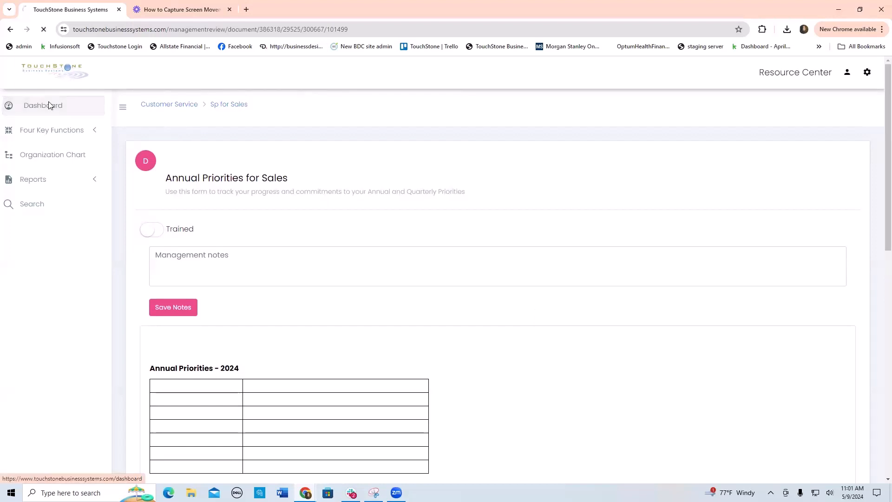